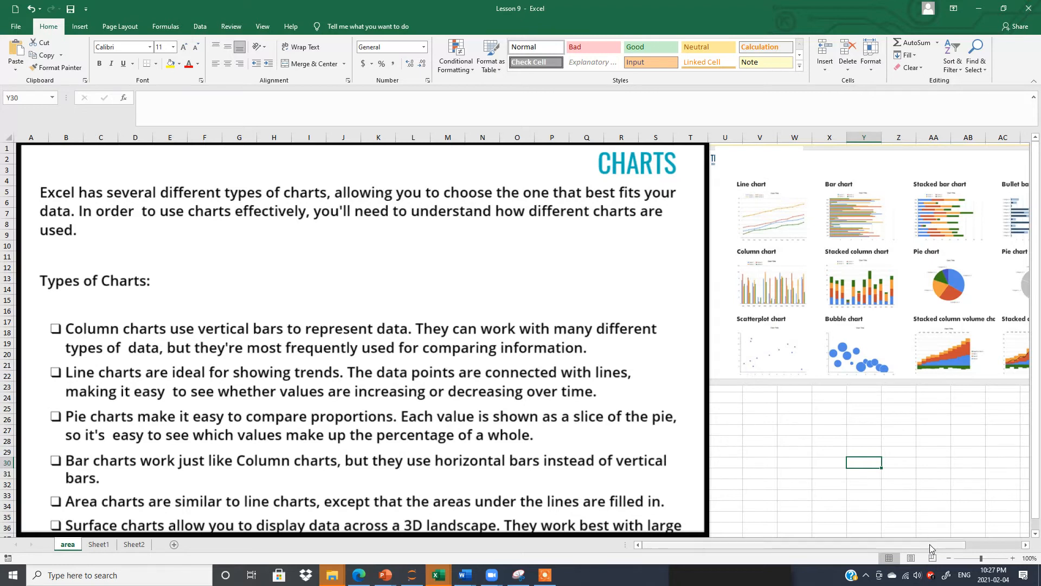
Shift the chart gallery picture slightly right and down, and place the blank picture over its logo.
left_click_drag(928, 544, 1003, 543)
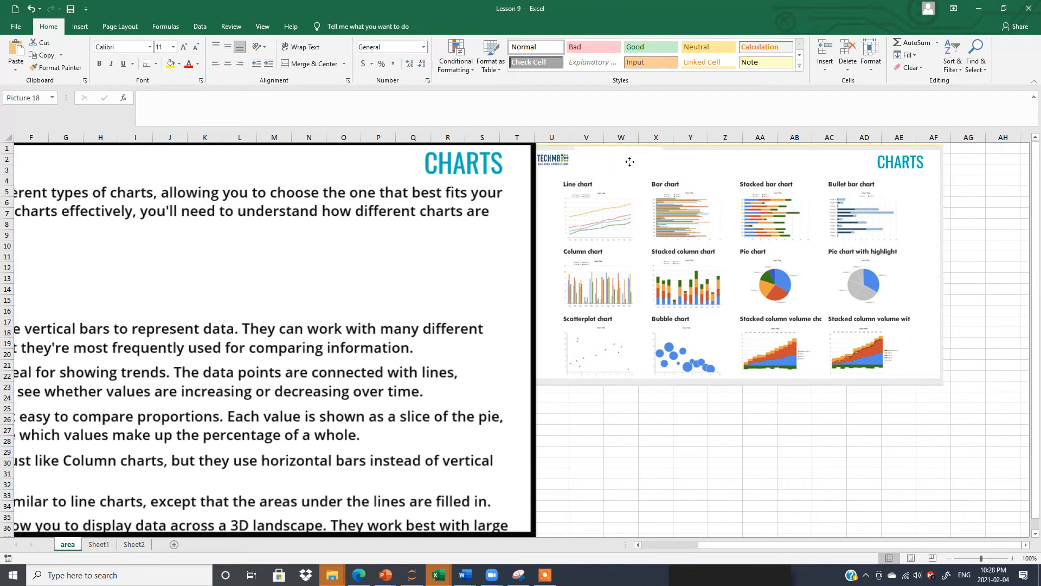
left_click(618, 160)
left_click_drag(686, 156, 704, 163)
left_click_drag(618, 164, 595, 166)
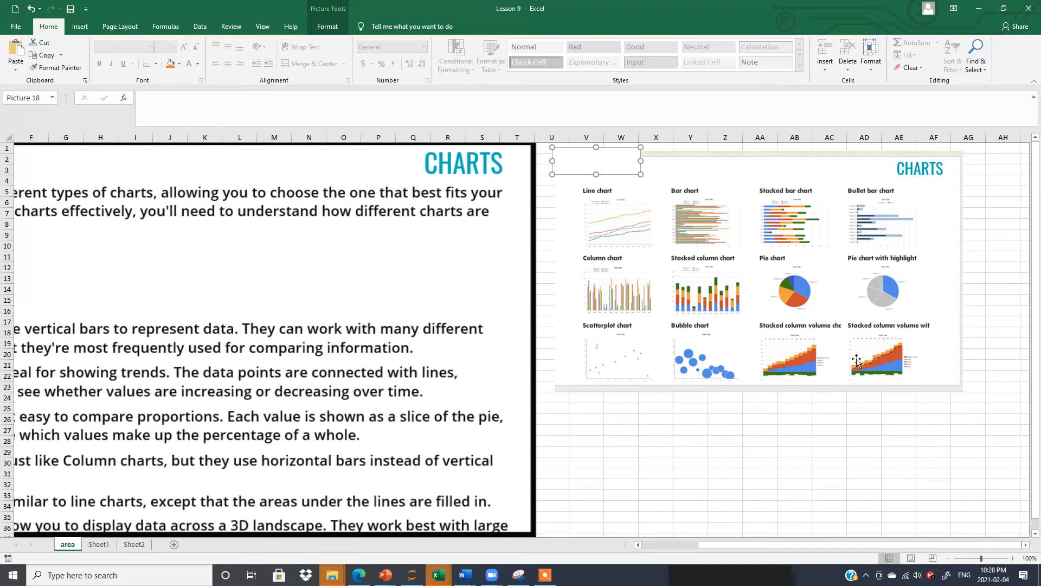
left_click_drag(816, 545, 699, 558)
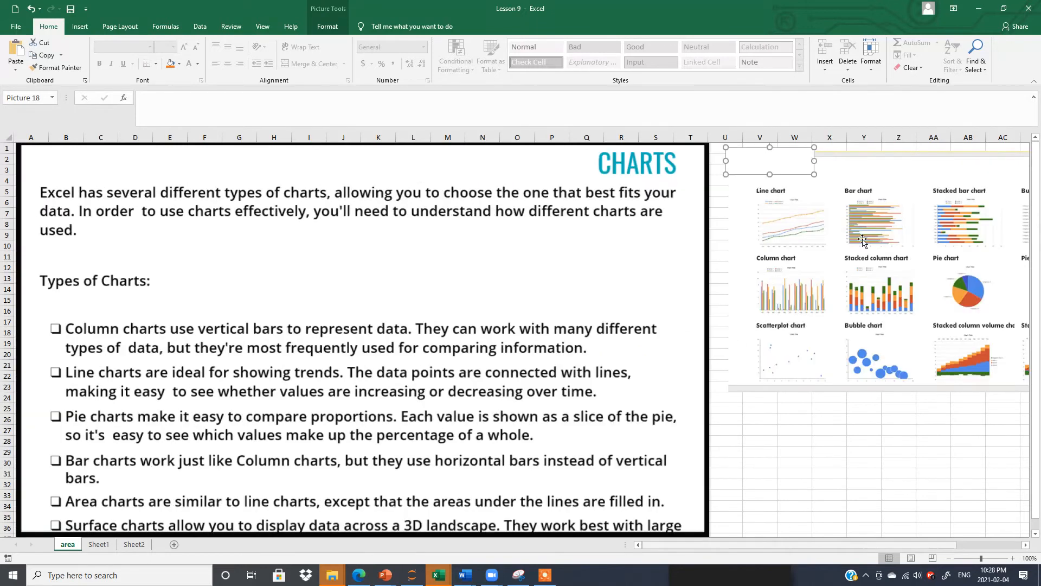
left_click(885, 459)
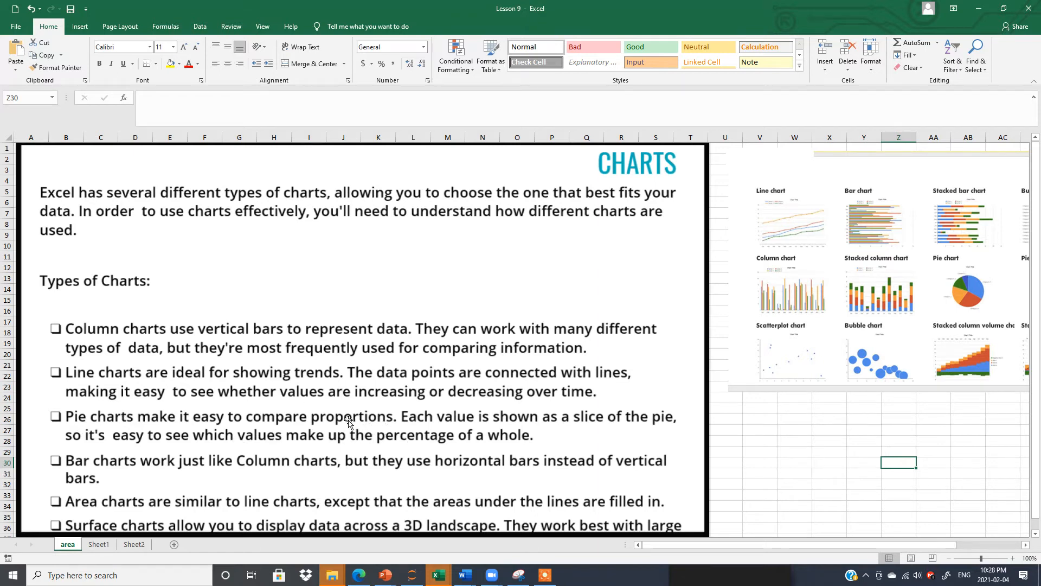
Look through the lesson notes on the area sheet, from the chart types through inserting and formatting a chart.
left_click(743, 480)
left_click(749, 494)
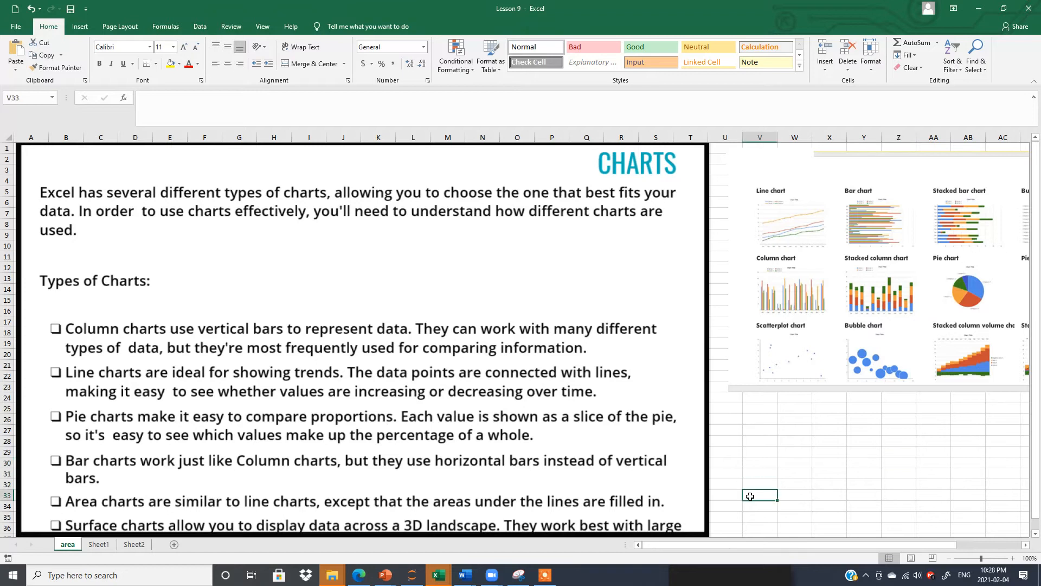
key("Down")
key("Down")
key("Down")
key("Down")
key("Down")
key("Down")
key("Down")
key("Down")
key("Down")
key("Down")
key("Down")
key("Down")
key("Down")
key("Down")
key("Down")
key("Down")
key("Down")
key("Down")
key("Down")
key("Down")
key("Down")
key("Down")
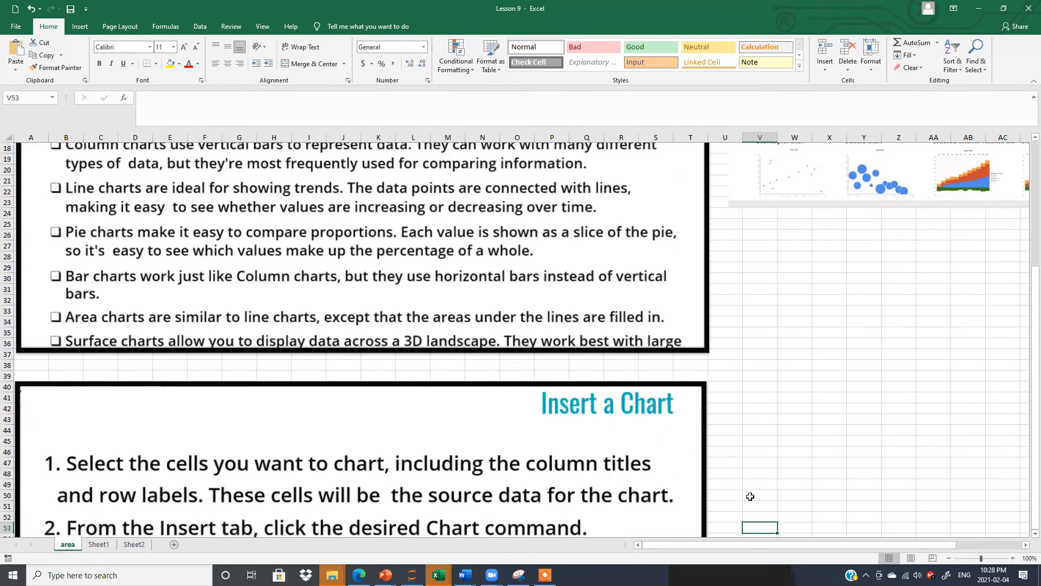
key("Down")
key("Down")
key("Down")
key("Down")
key("Down")
key("Down")
key("Down")
key("Down")
key("Down")
key("Down")
key("Down")
key("Down")
key("Down")
key("Down")
key("Down")
key("Down")
key("Down")
key("Down")
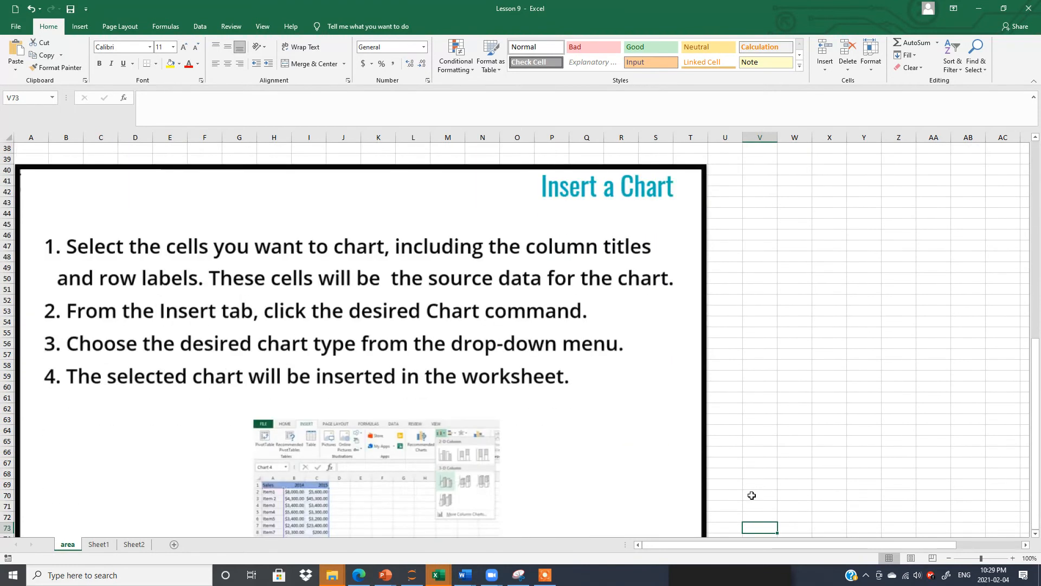
key("Down")
key("Down")
key("Down")
key("Down")
key("Down")
key("Down")
key("Down")
key("Down")
key("Down")
key("Down")
key("Down")
key("Down")
key("Down")
key("Down")
key("Down")
key("Down")
key("Down")
key("Down")
key("Down")
key("Down")
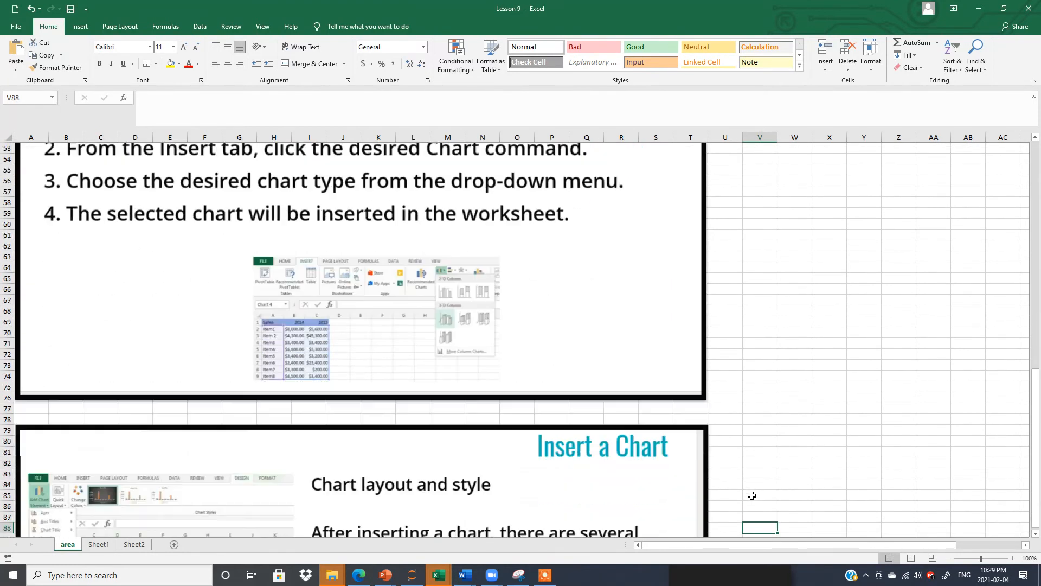
key("Down")
key("Down")
key("Down")
key("Down")
key("Down")
key("Down")
key("Down")
key("Down")
key("Down")
key("Down")
key("Down")
key("Down")
key("Down")
key("Down")
key("Down")
key("Down")
key("Down")
key("Down")
key("Down")
key("Down")
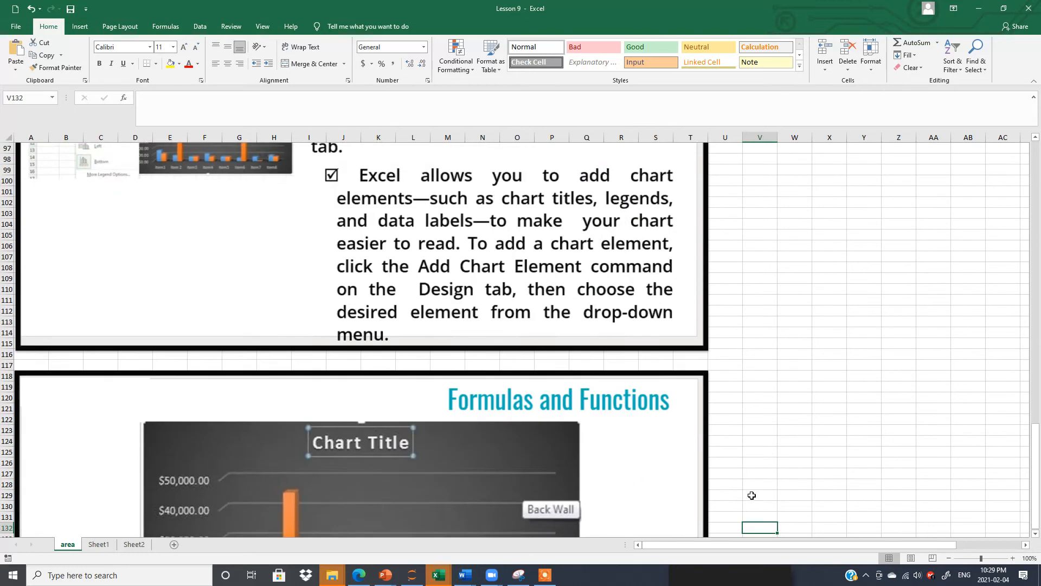
left_click_drag(1033, 444, 1033, 145)
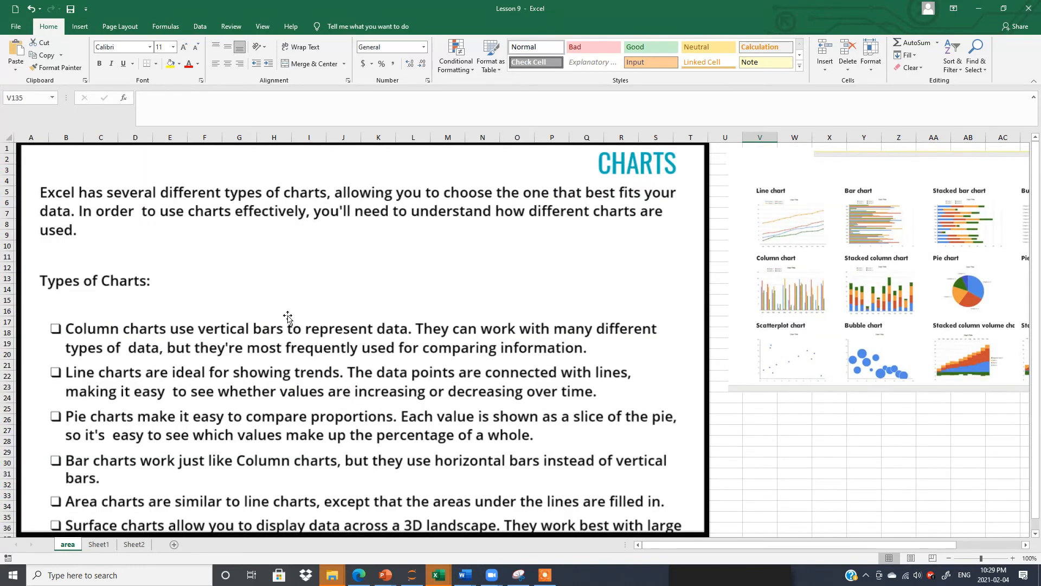
Switch to Sheet1 and examine the January record of the Sales Data table, from month to 2019 value.
left_click(99, 544)
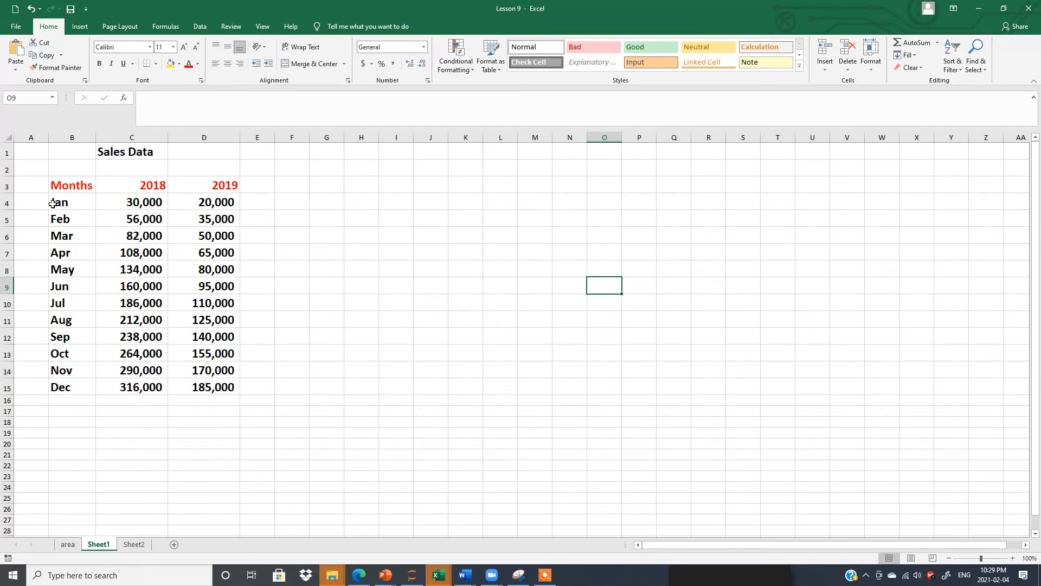
left_click(9, 203)
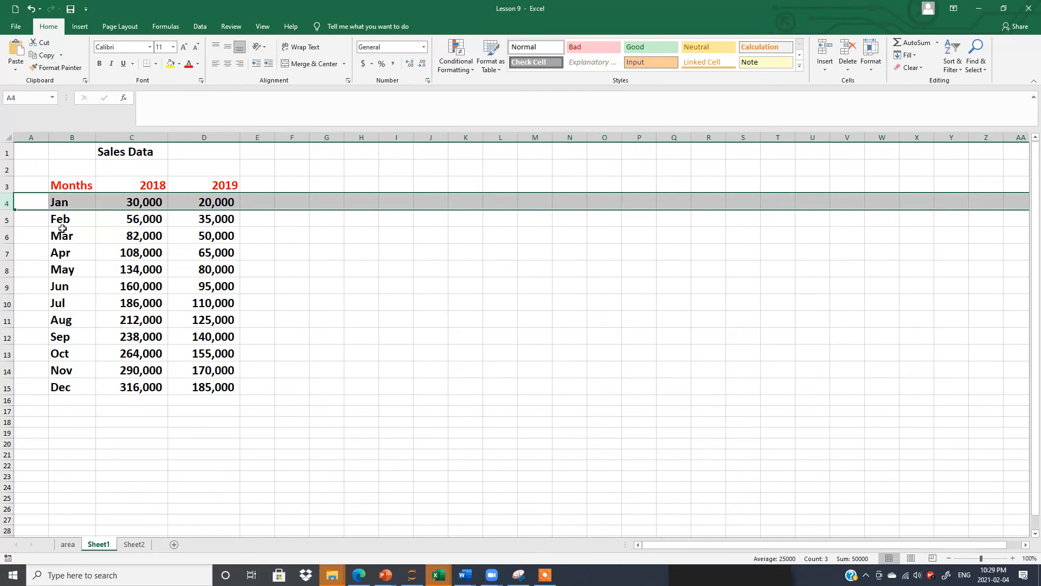
left_click(60, 232)
left_click_drag(57, 202, 209, 202)
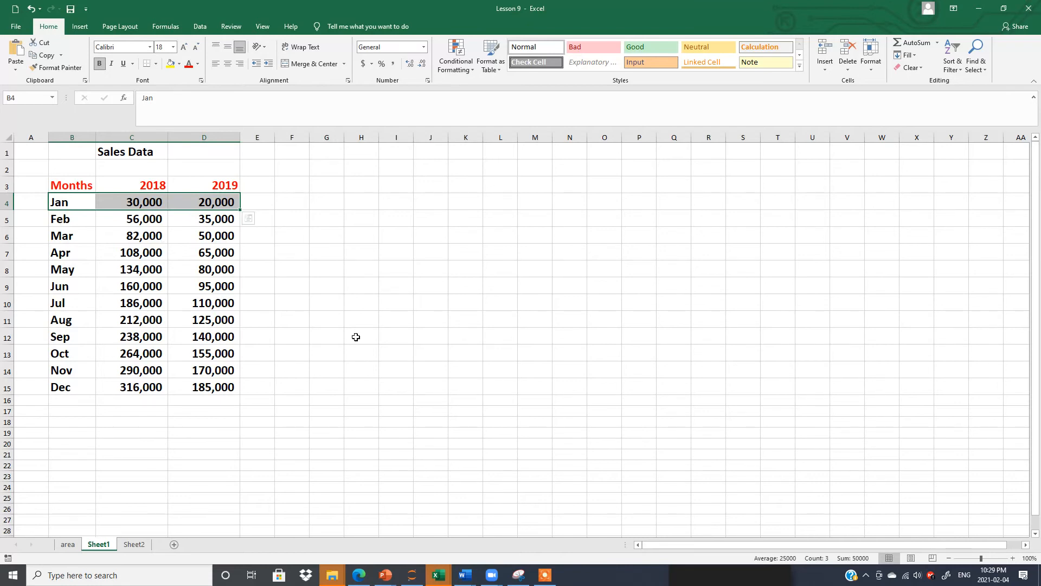
left_click(356, 337)
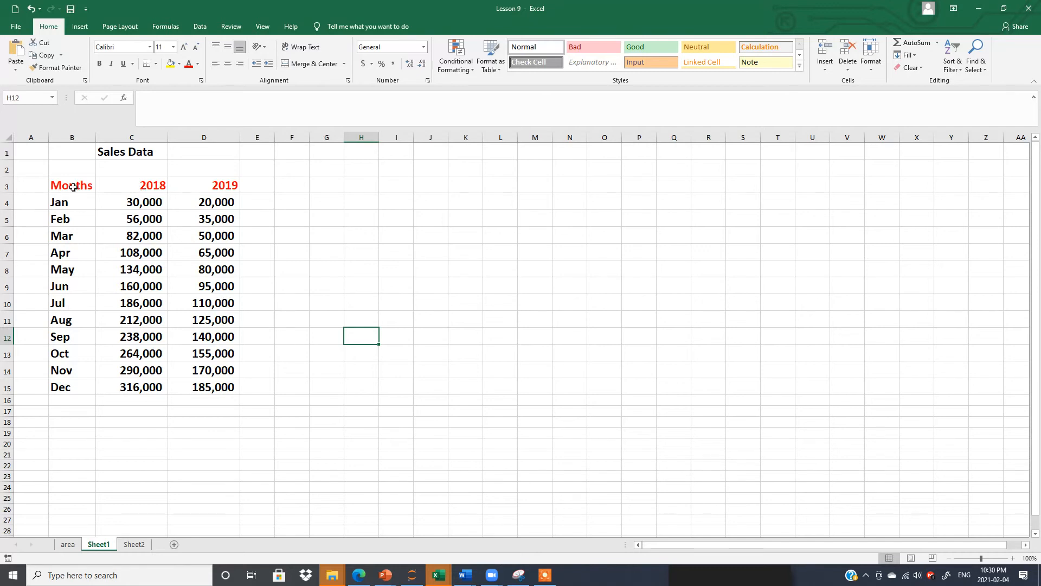
Select the whole sales table B3:D15 with its headings and review the recommended charts for it.
left_click_drag(63, 184, 195, 388)
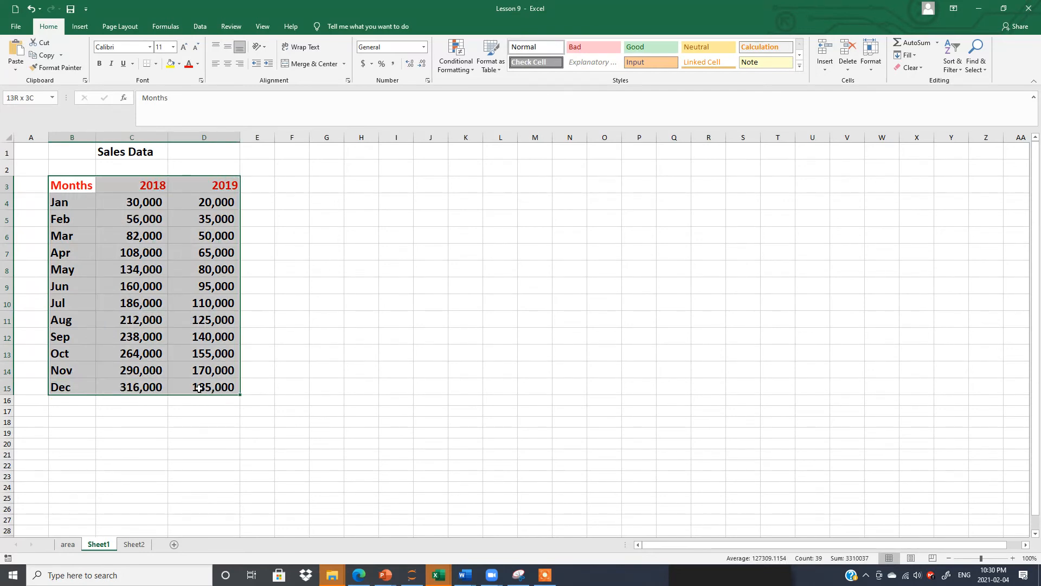
left_click_drag(199, 388, 199, 388)
left_click(80, 29)
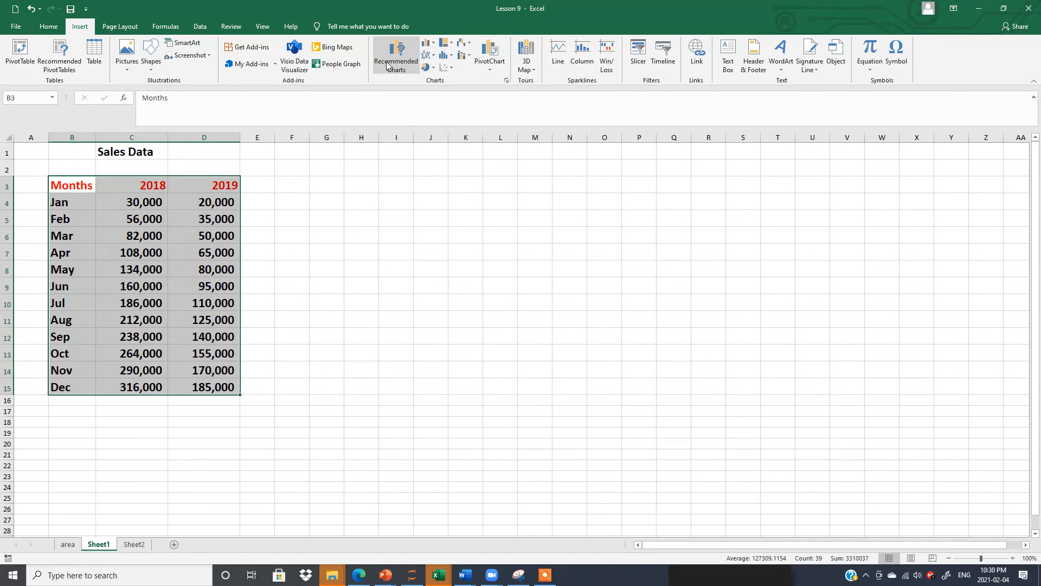
left_click(397, 50)
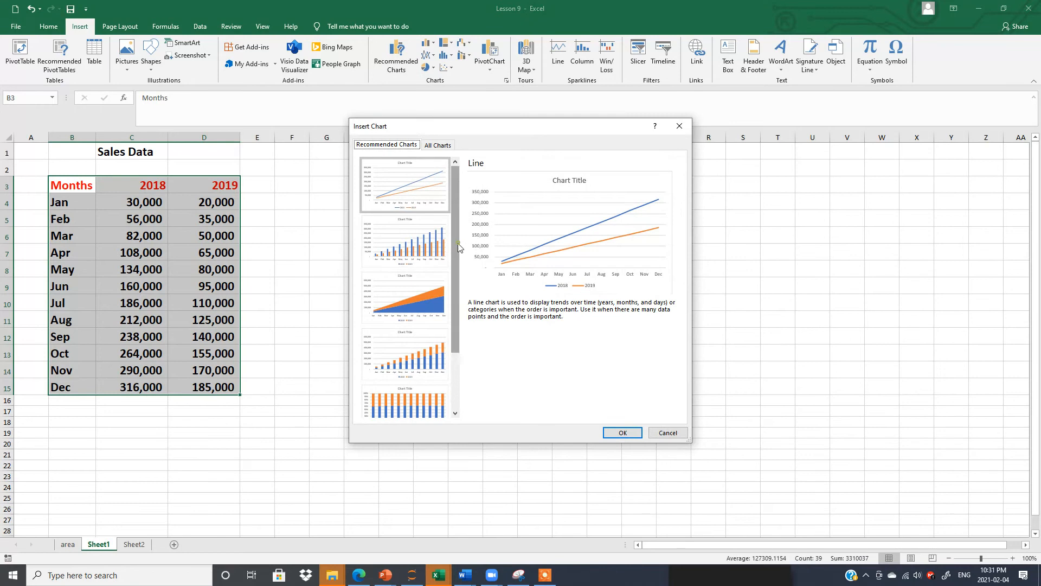
scroll(453, 323, "down", 3)
scroll(453, 323, "up", 2)
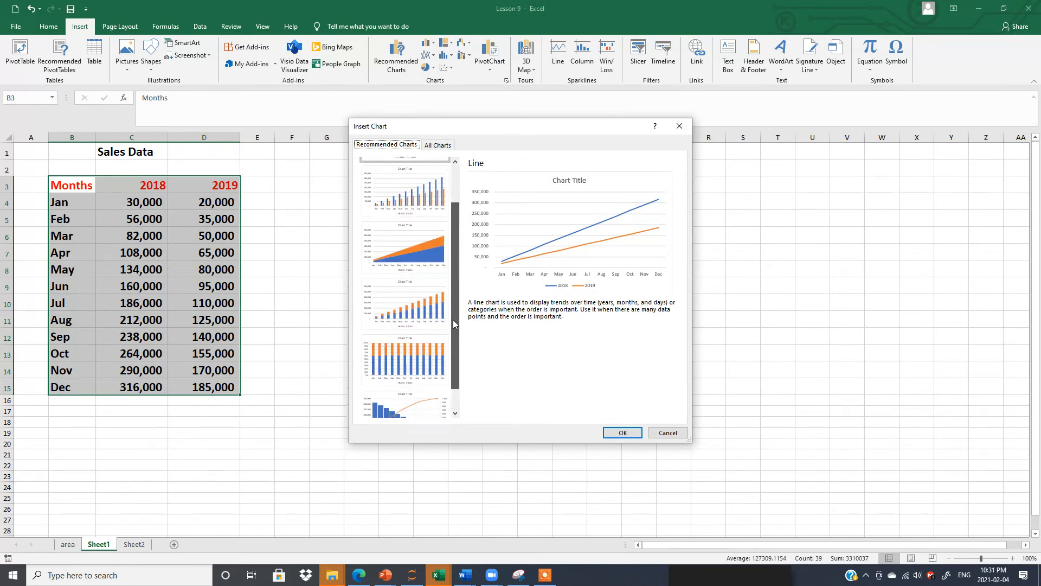
scroll(460, 253, "up", 3)
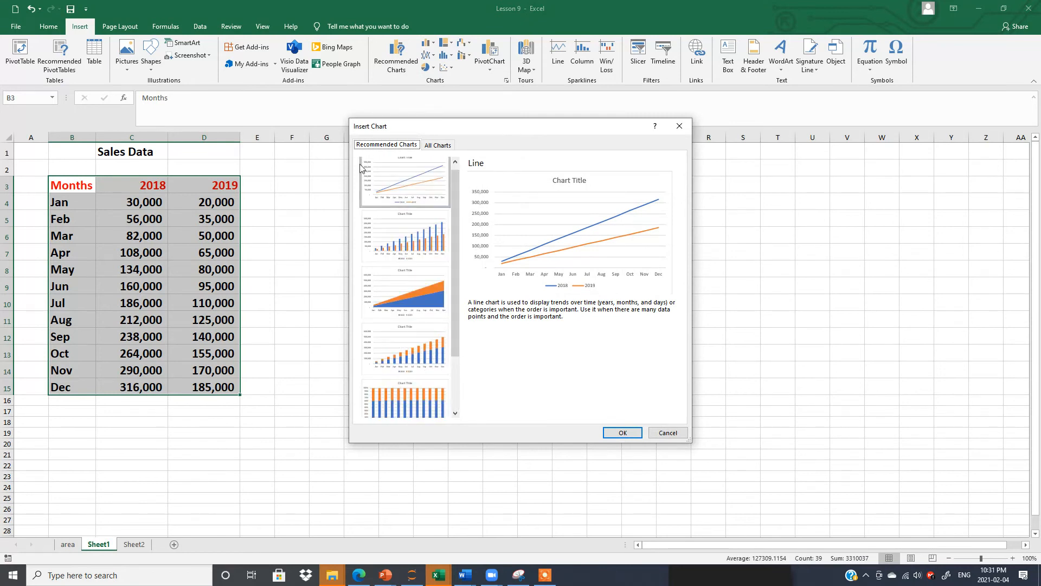
Preview the Column, Line, Pie and Bar types among all available charts, and close the chart dialog without inserting one.
left_click(437, 146)
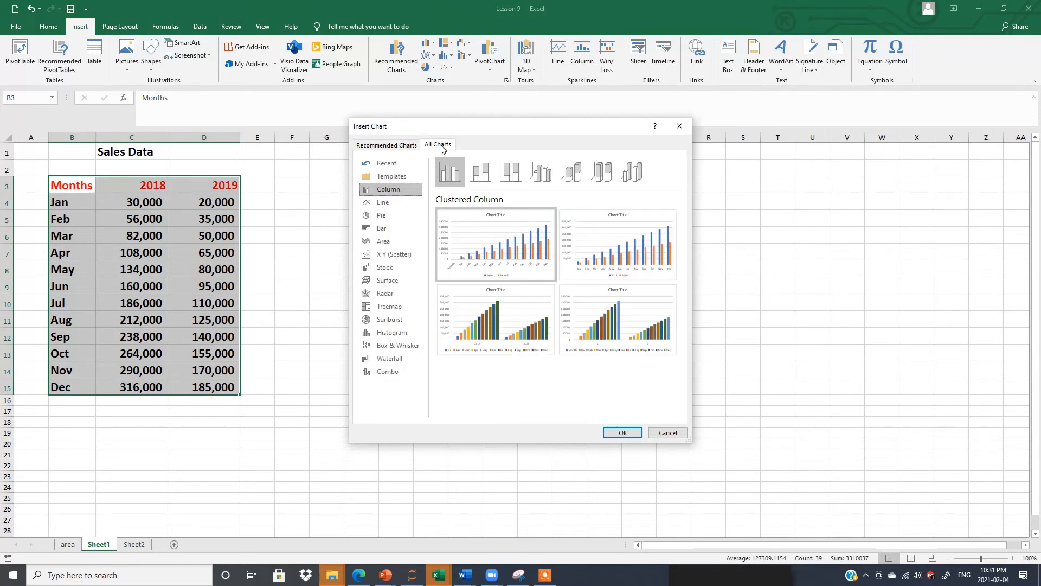
left_click(400, 204)
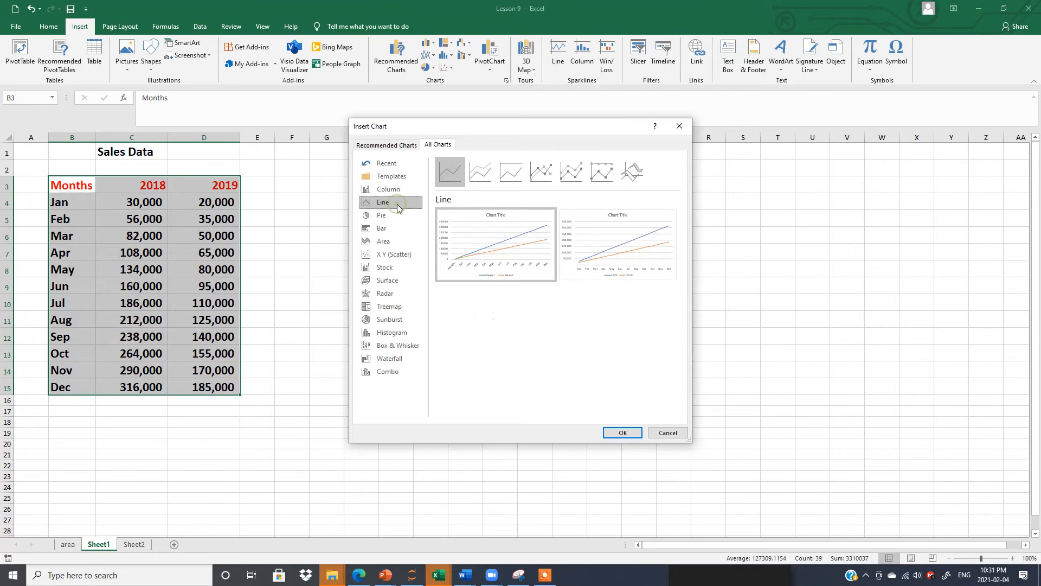
left_click(407, 217)
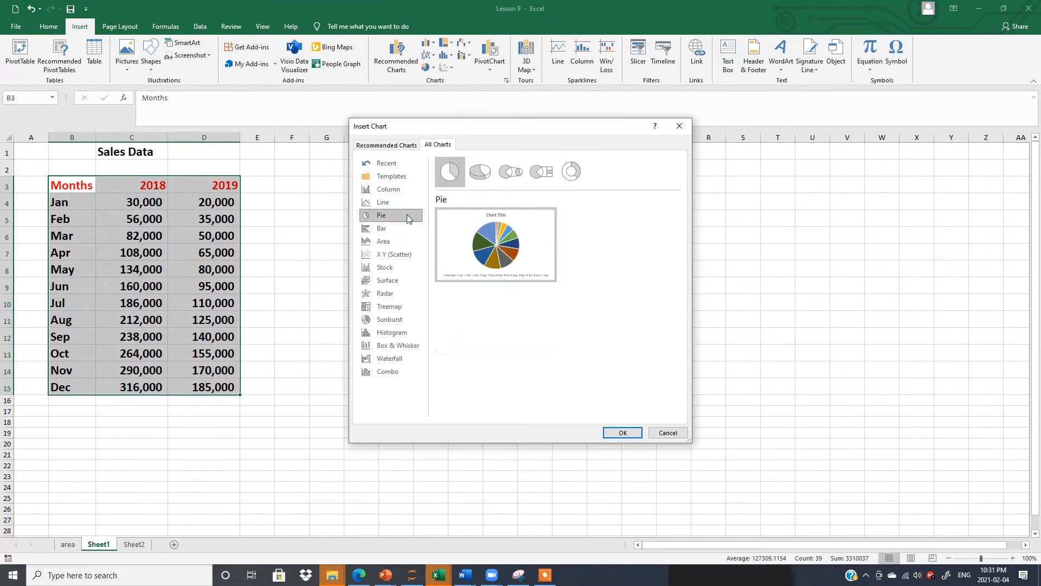
left_click(390, 232)
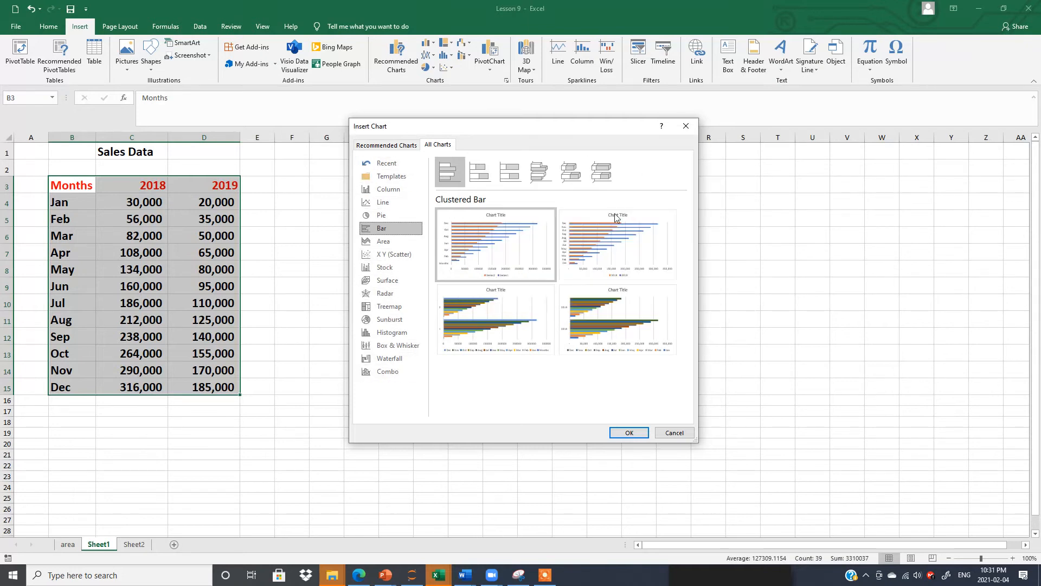
mouse_move(572, 335)
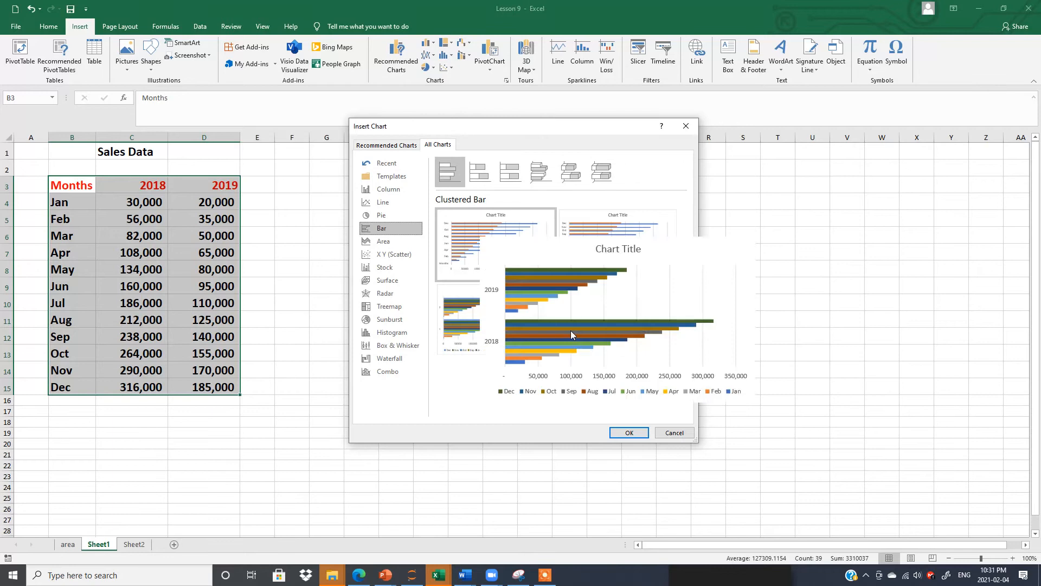
left_click(675, 433)
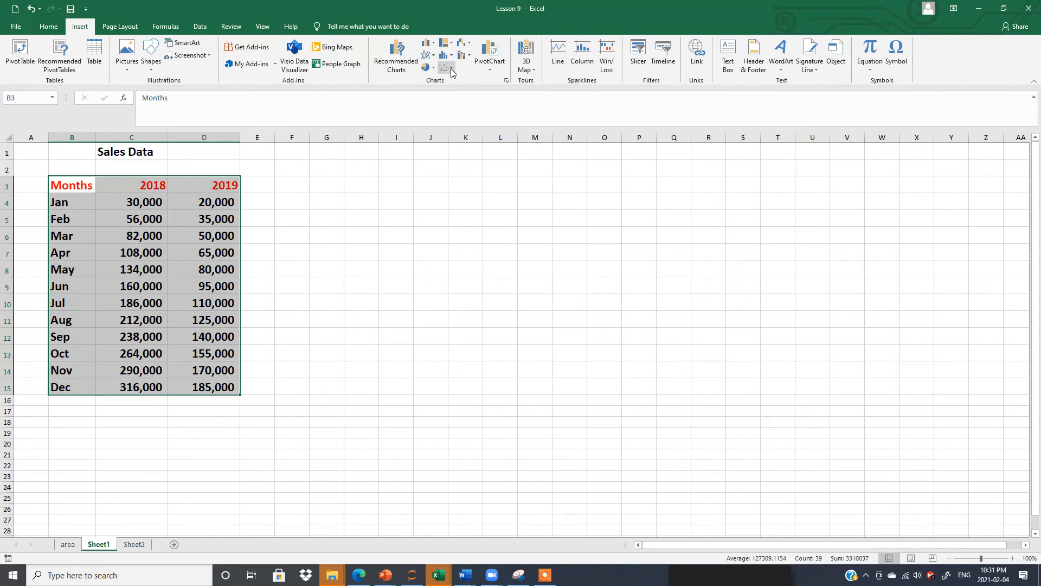
Browse the scatter, column and bar, combo, and waterfall, stock, surface and radar chart options without inserting any.
left_click(451, 68)
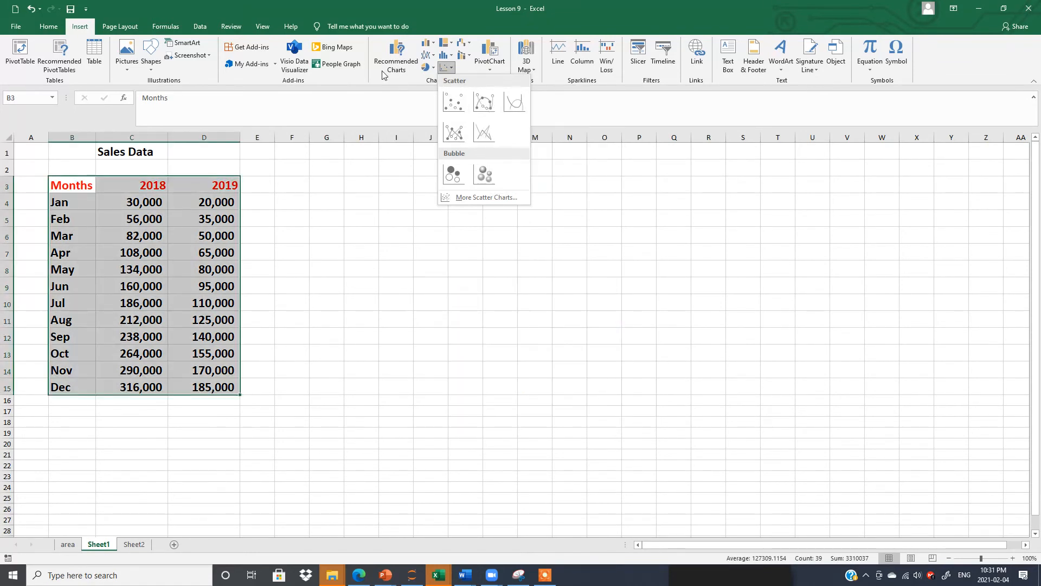
left_click(678, 265)
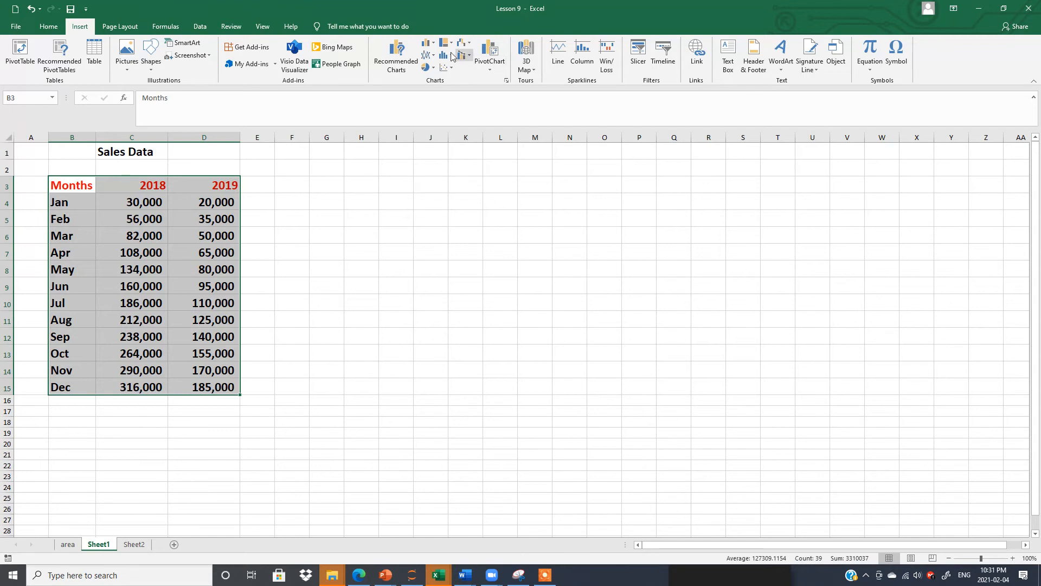
left_click(434, 46)
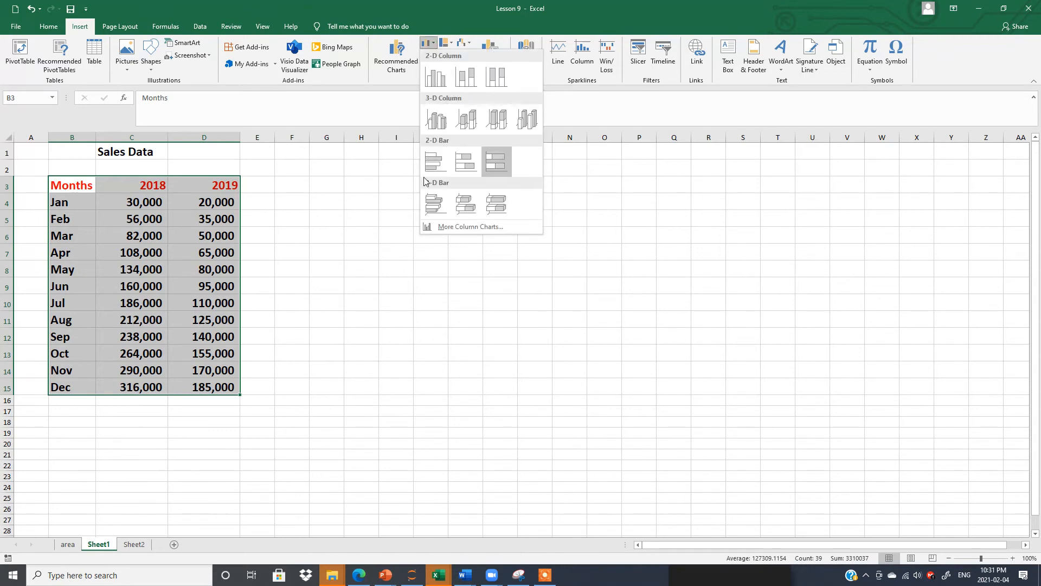
left_click(715, 319)
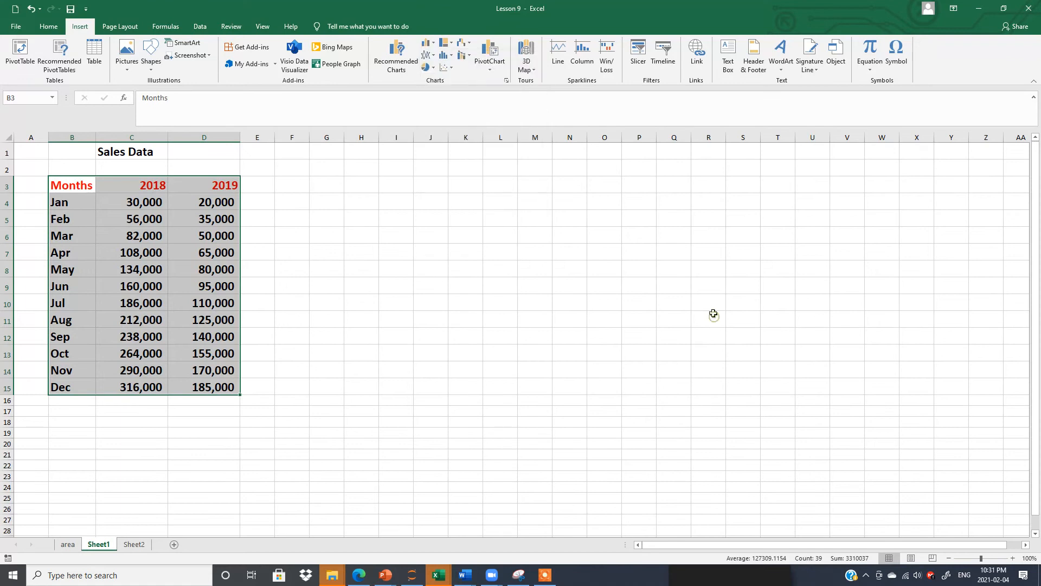
left_click(464, 55)
left_click(626, 185)
left_click(469, 47)
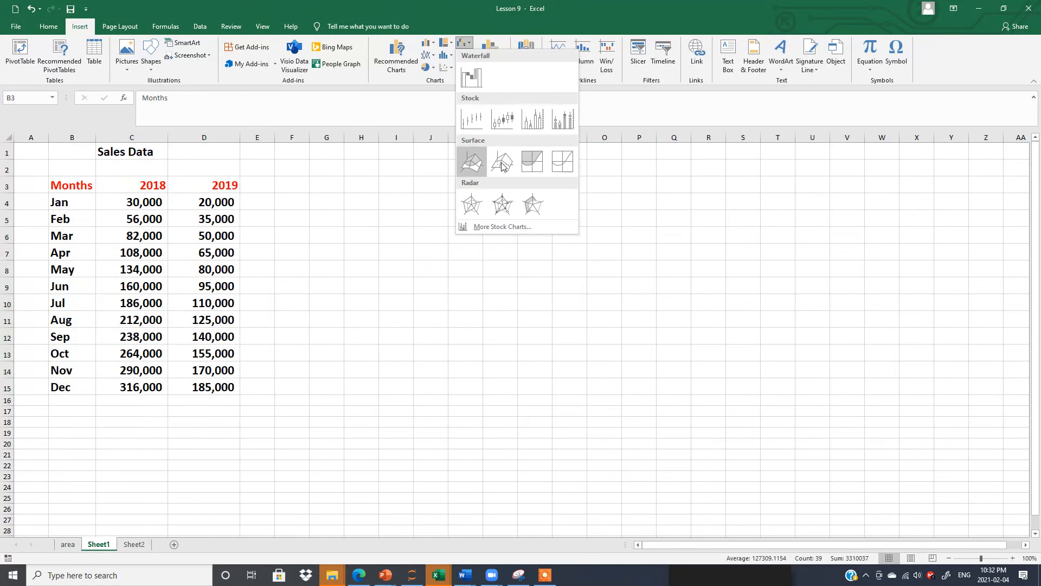
left_click(682, 288)
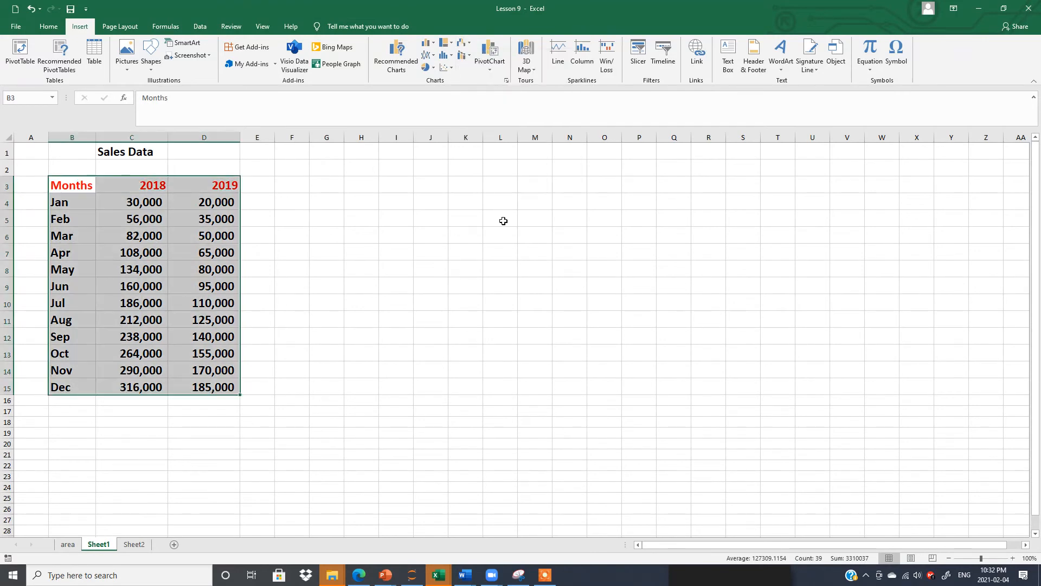
Insert a 2-D Clustered Column chart of the selected sales data and move it slightly up and right.
left_click(433, 45)
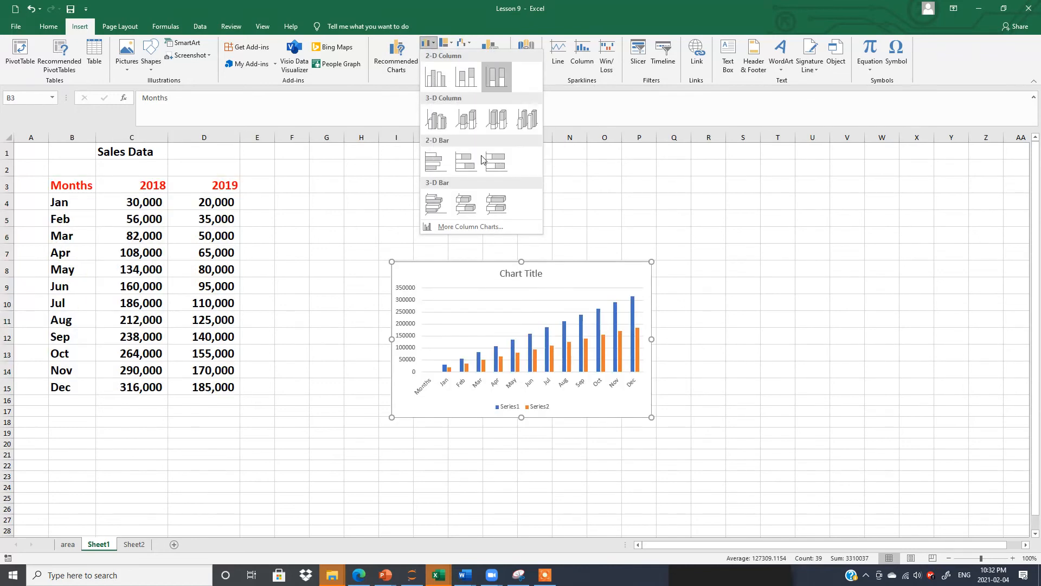
left_click(434, 76)
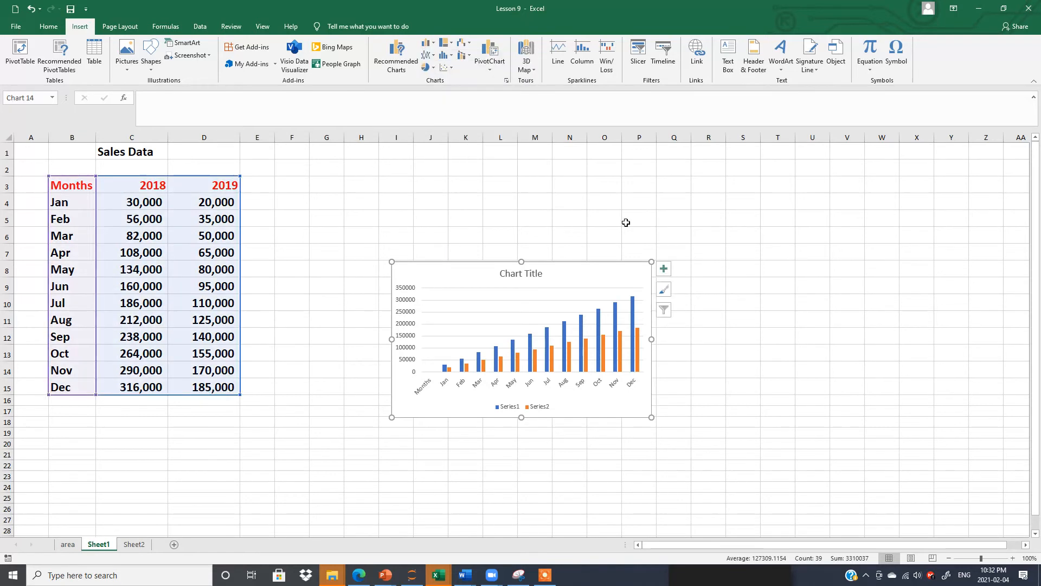
left_click_drag(481, 262, 500, 212)
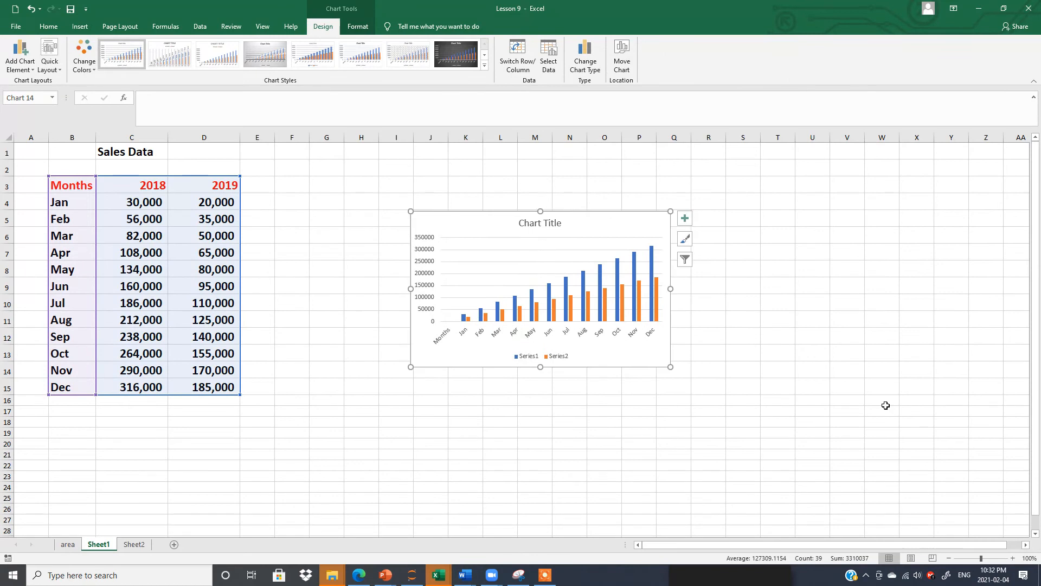
Switch back to the area sheet to view the notes on chart types.
left_click(67, 544)
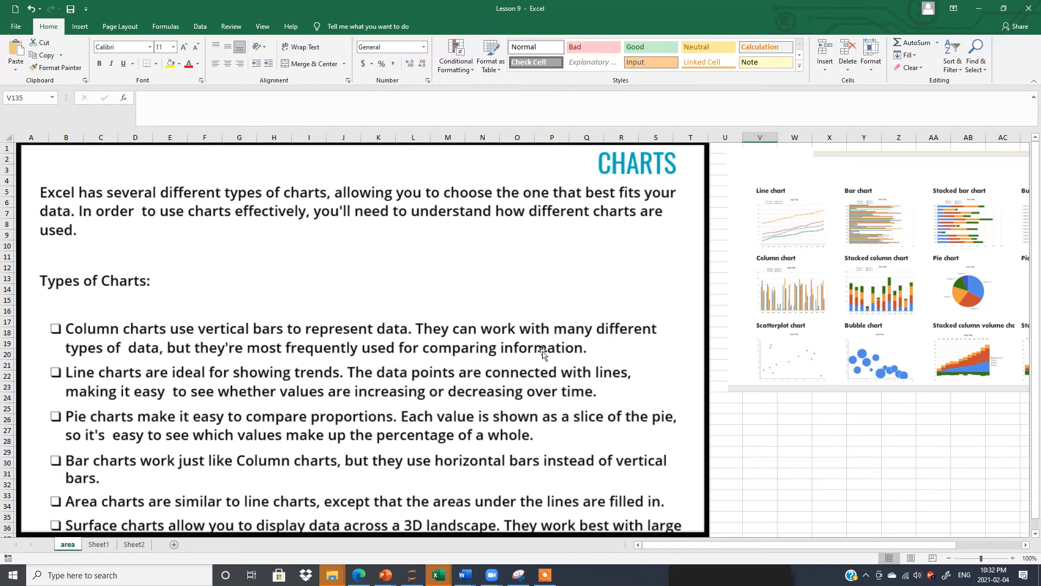
Return to Sheet1 and compare the available chart tools with the column chart selected and deselected.
left_click(98, 545)
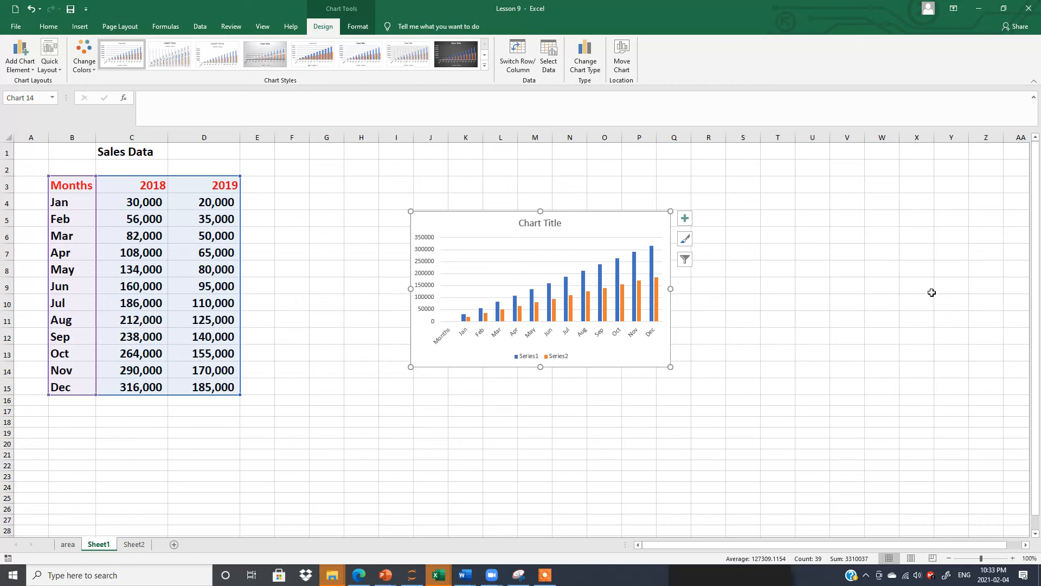
left_click(886, 280)
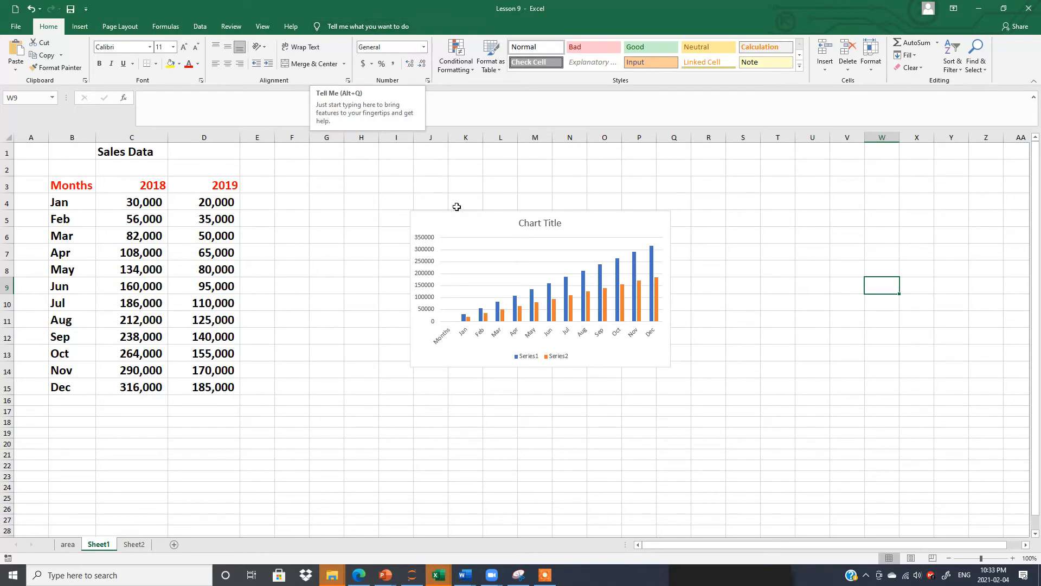
left_click(467, 237)
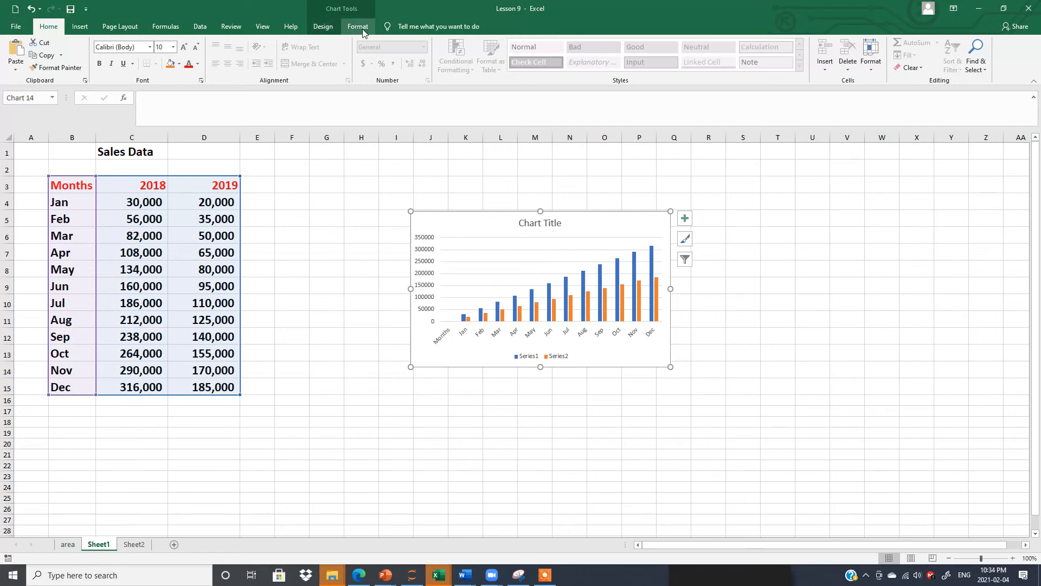
left_click(773, 233)
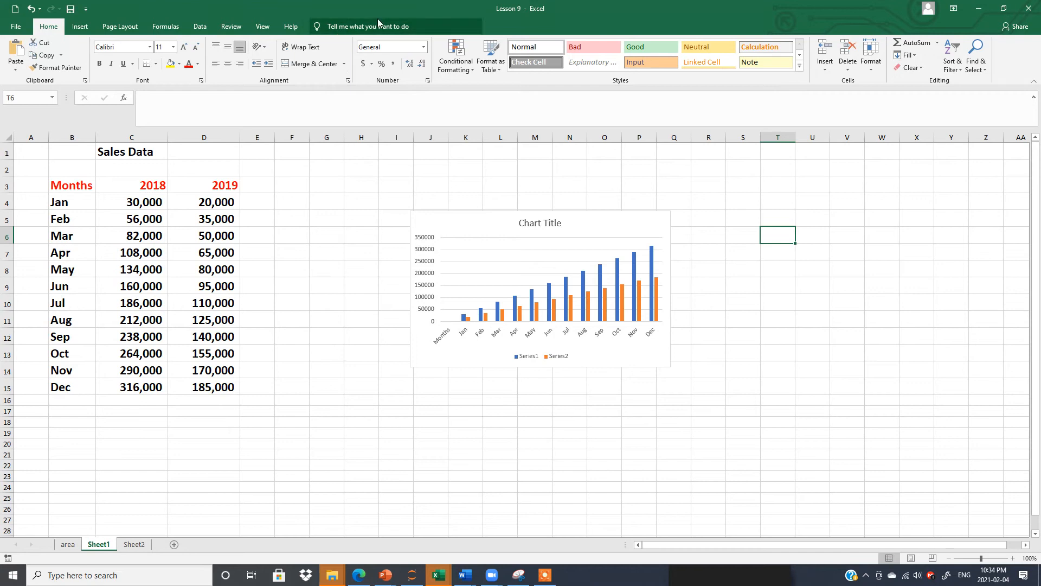
Apply the dark gradient chart style with solid columns to the clustered column chart.
left_click(480, 233)
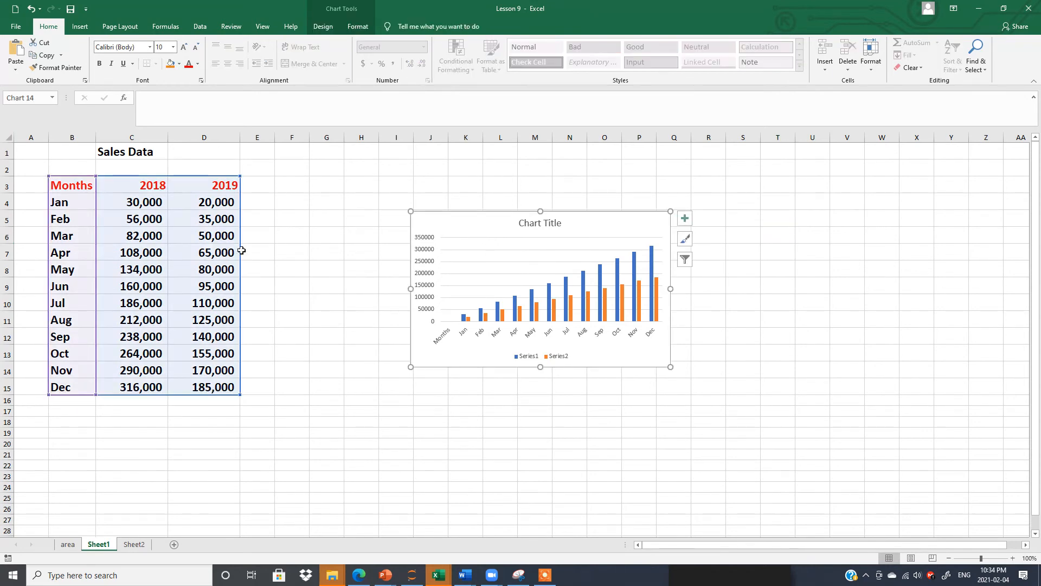
left_click(319, 29)
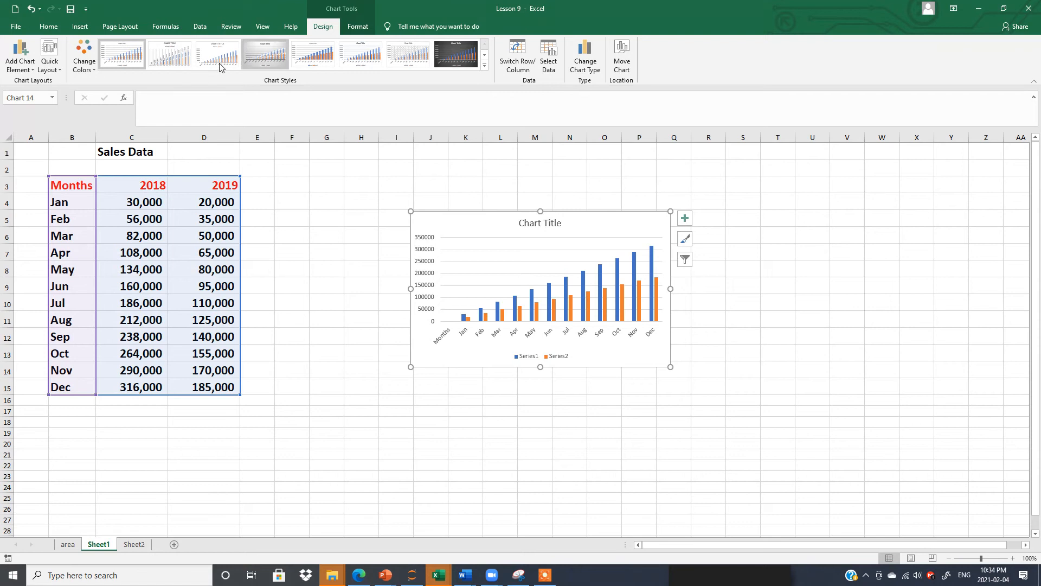
left_click(454, 53)
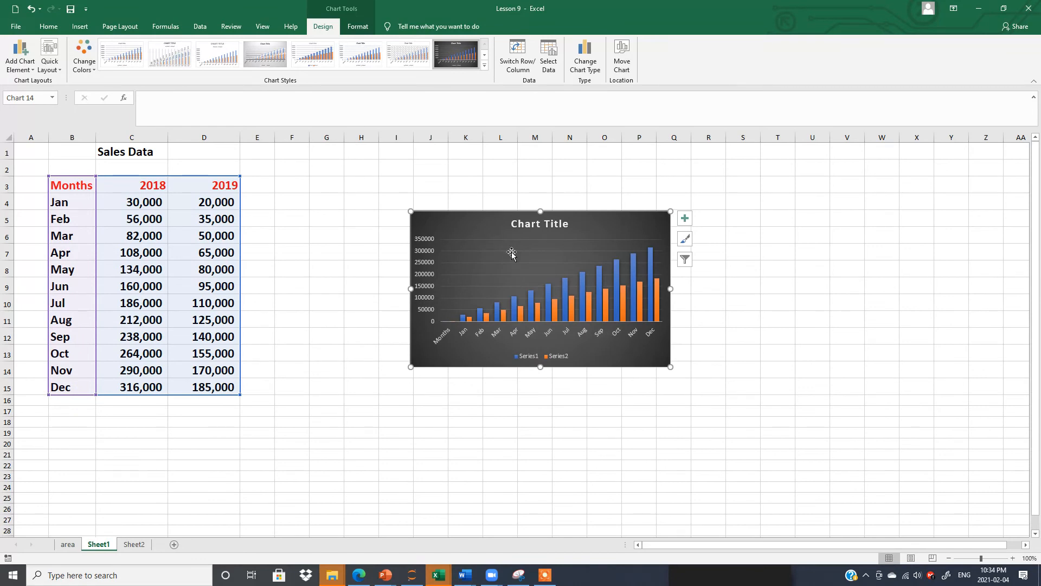
Try the light grey gradient style and the dark style with outlined columns on the chart, alternating with the dark gradient style.
left_click(264, 49)
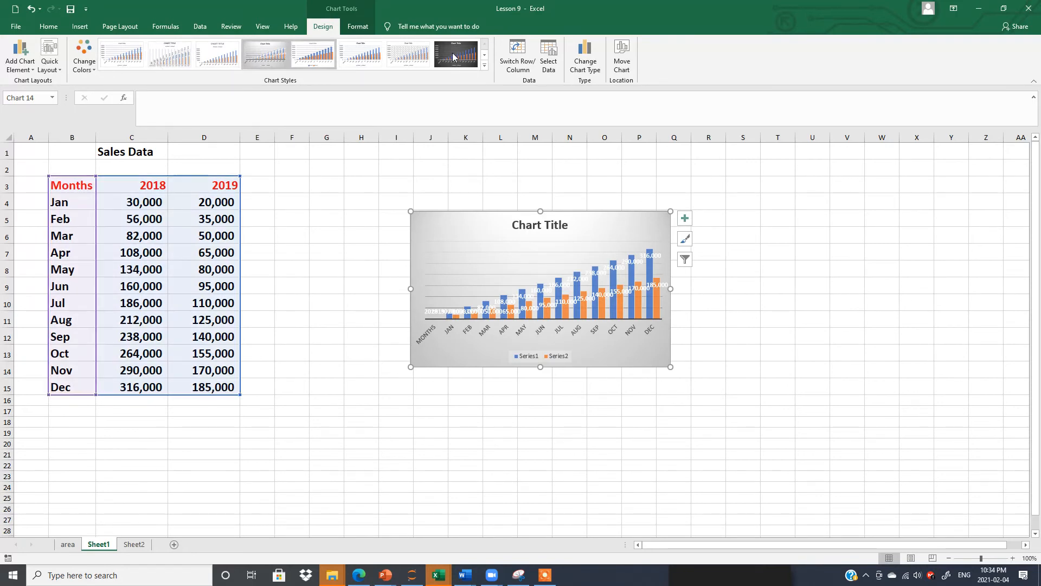
left_click(485, 66)
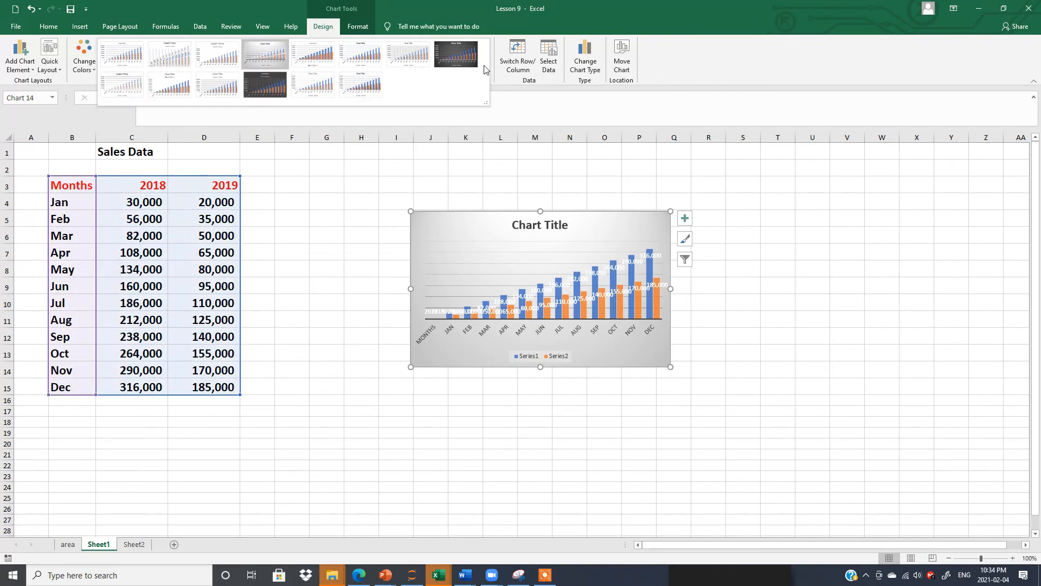
left_click(264, 84)
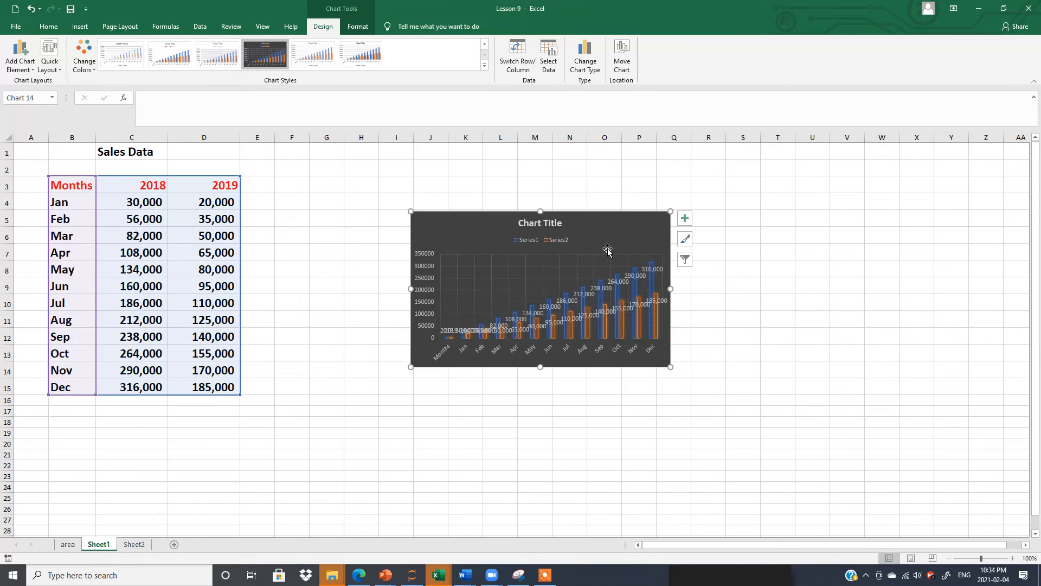
left_click(486, 65)
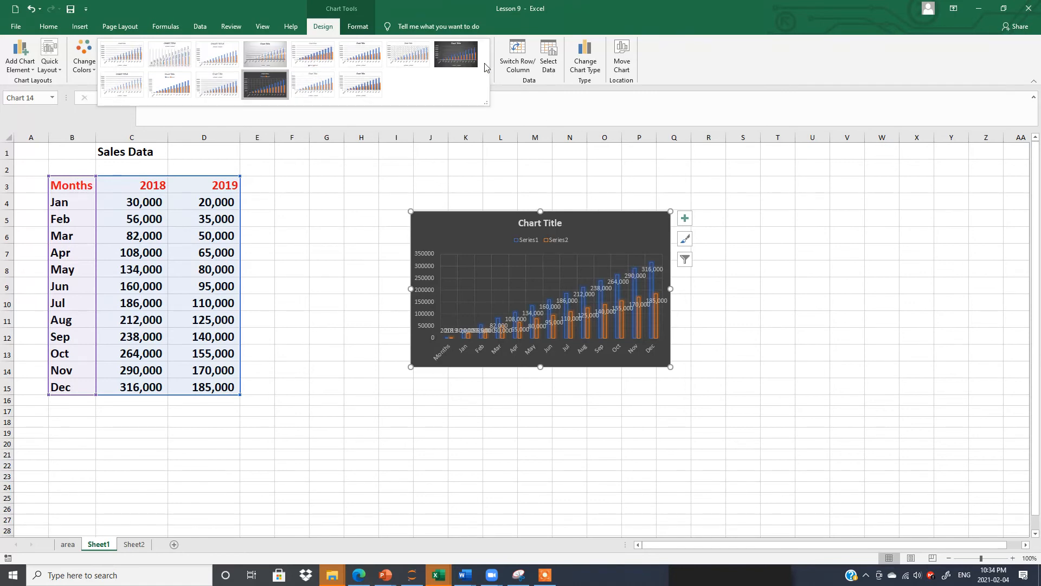
left_click(457, 57)
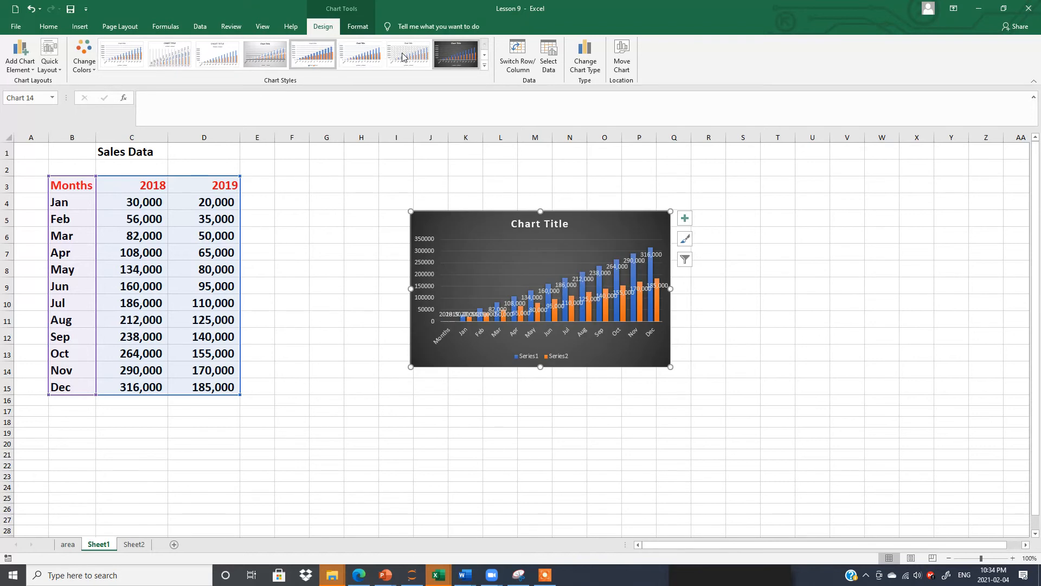
left_click(484, 66)
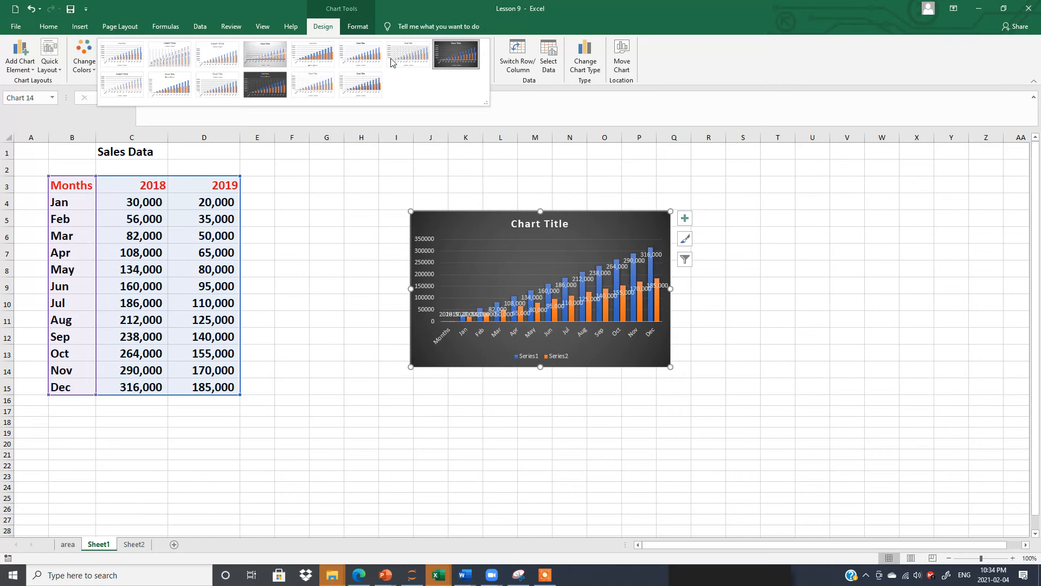
left_click(265, 84)
left_click(530, 267)
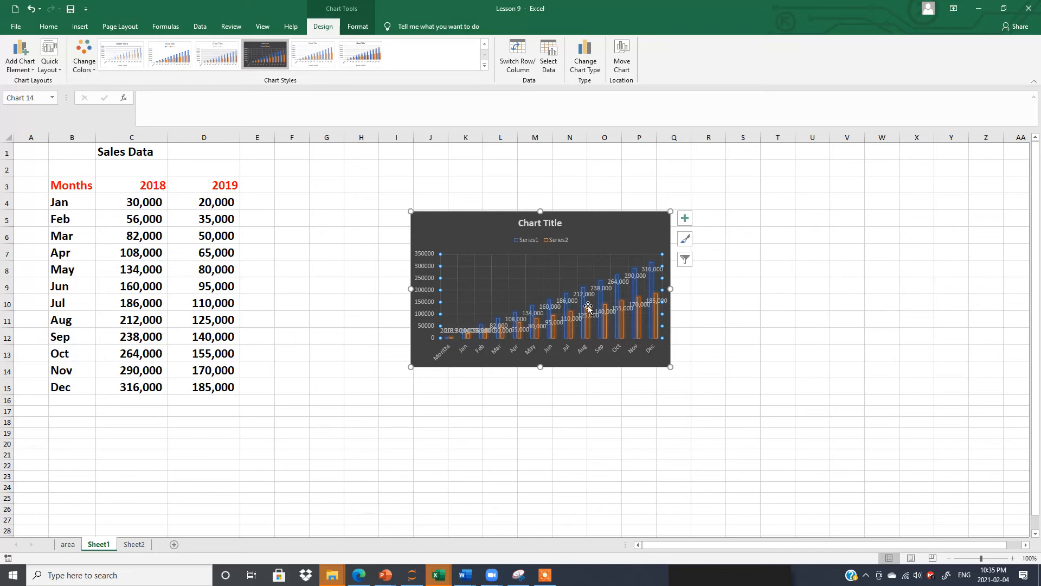
Undo the chart style trials back to the dark gradient style without data labels.
left_click(31, 10)
left_click(31, 10)
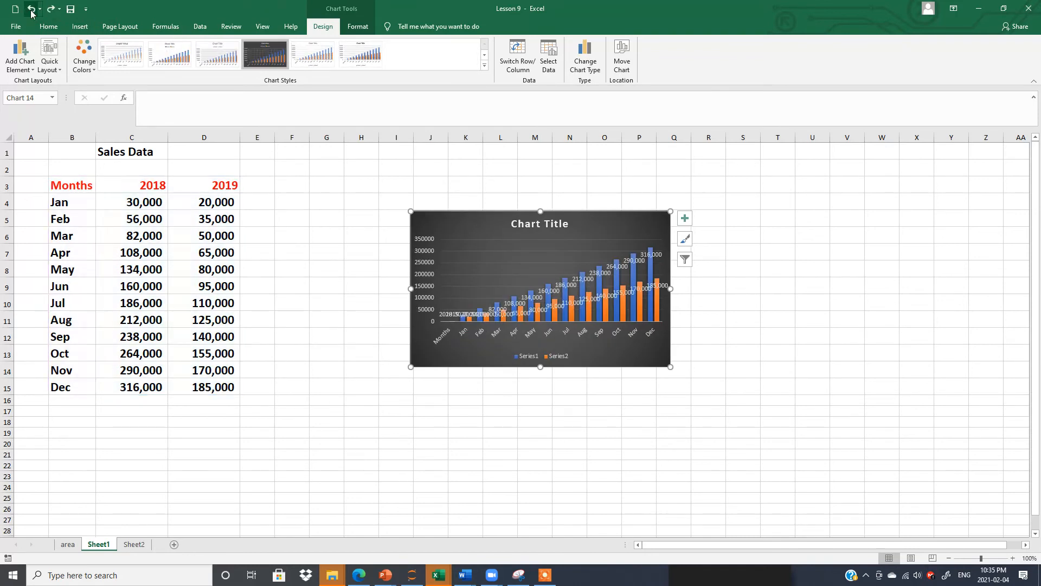
left_click(30, 9)
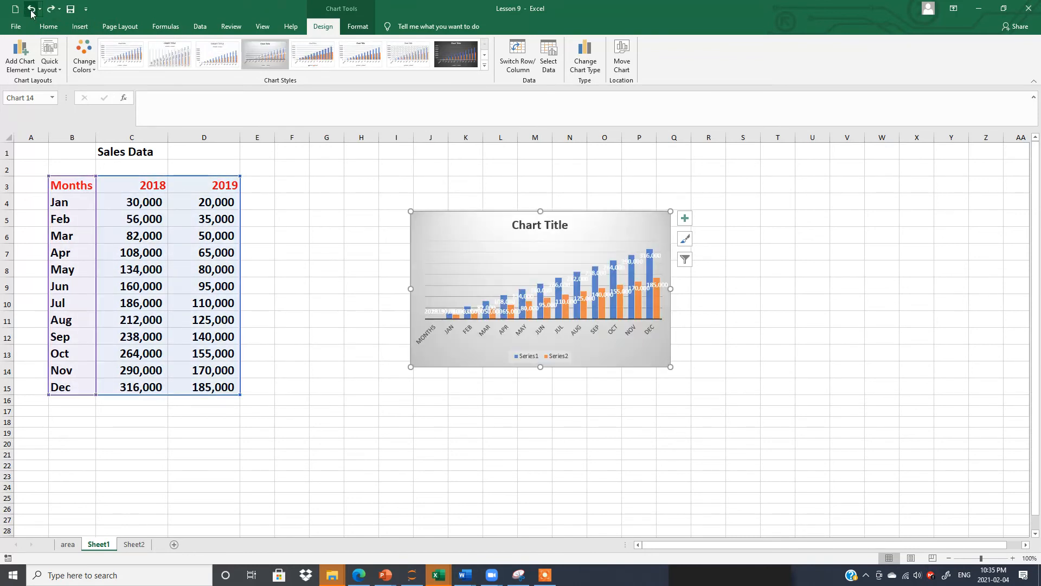
left_click(870, 290)
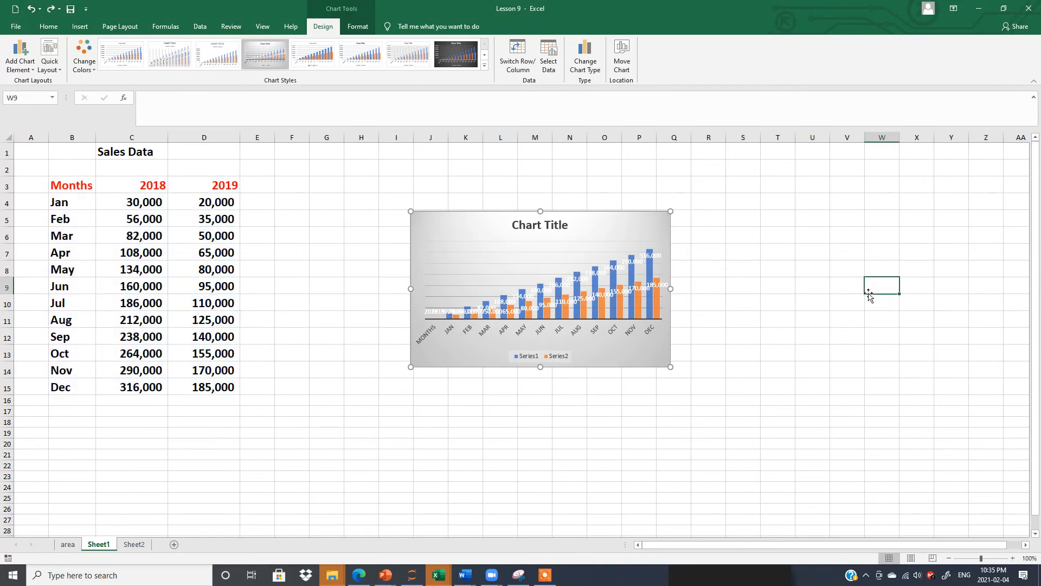
left_click(31, 9)
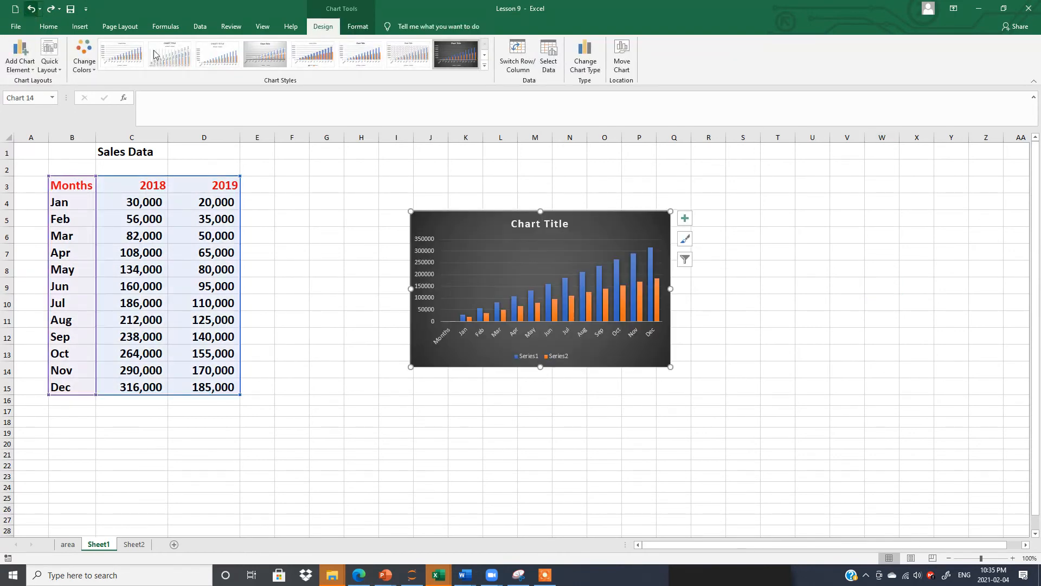
left_click(840, 315)
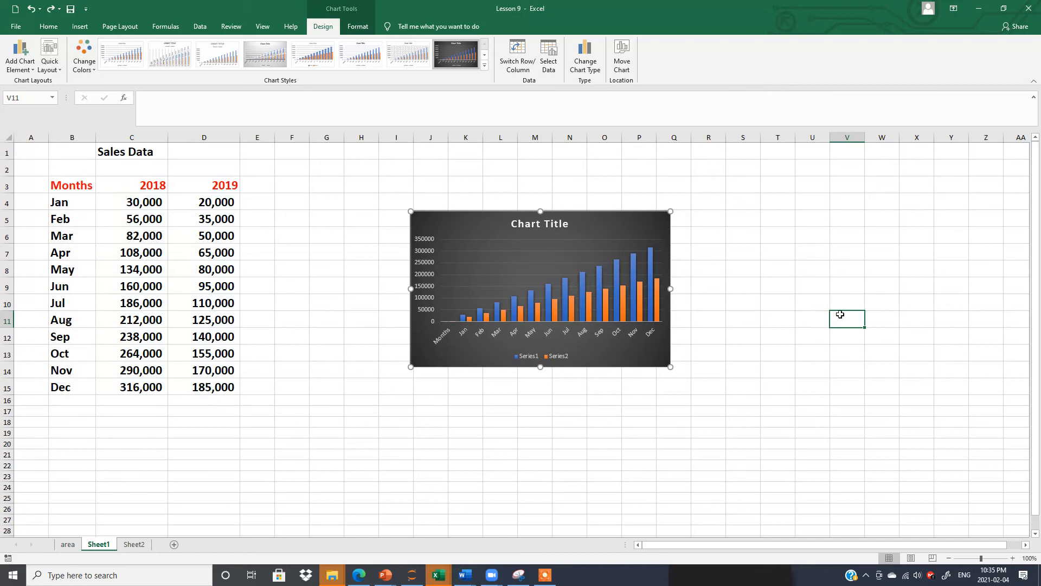
Review the list of elements that can be added to the chart, without adding any.
left_click(528, 244)
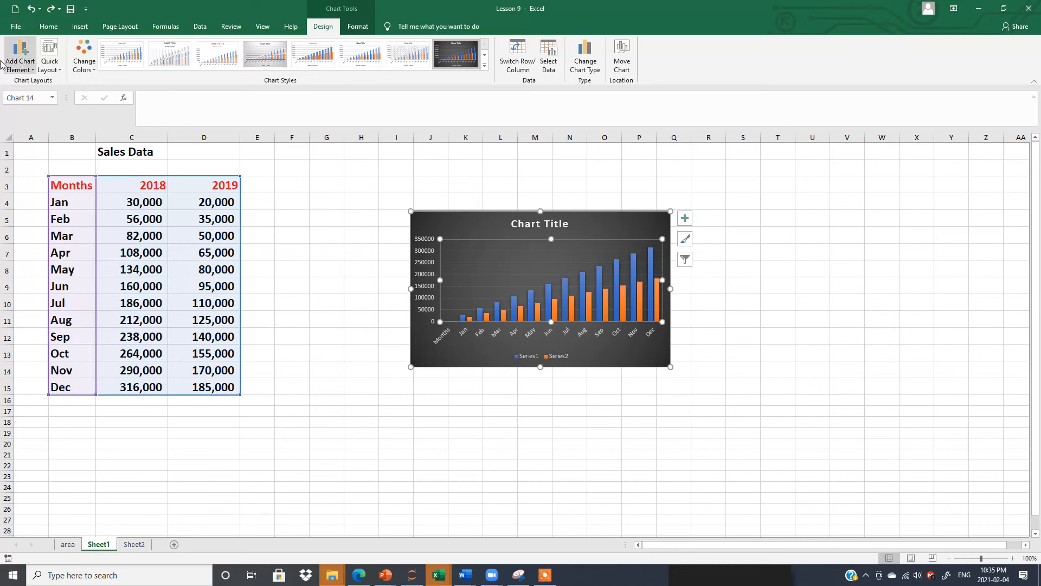
left_click(33, 73)
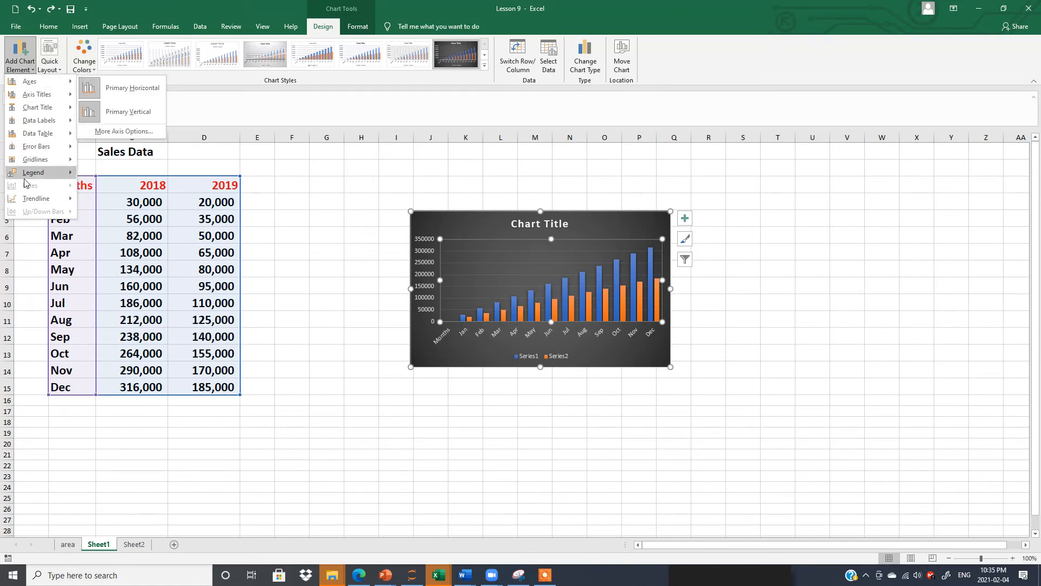
mouse_move(54, 97)
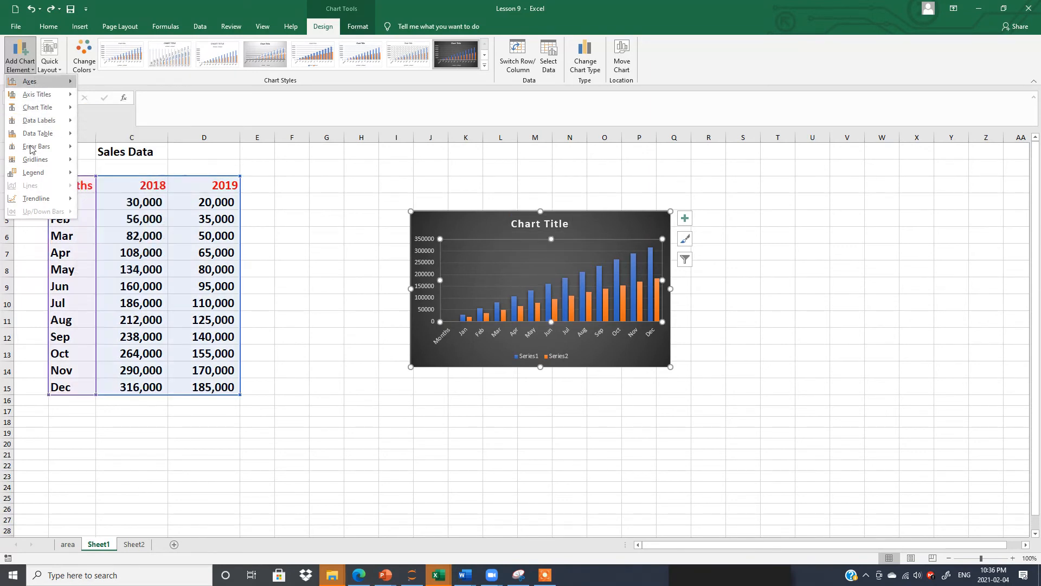
left_click(311, 253)
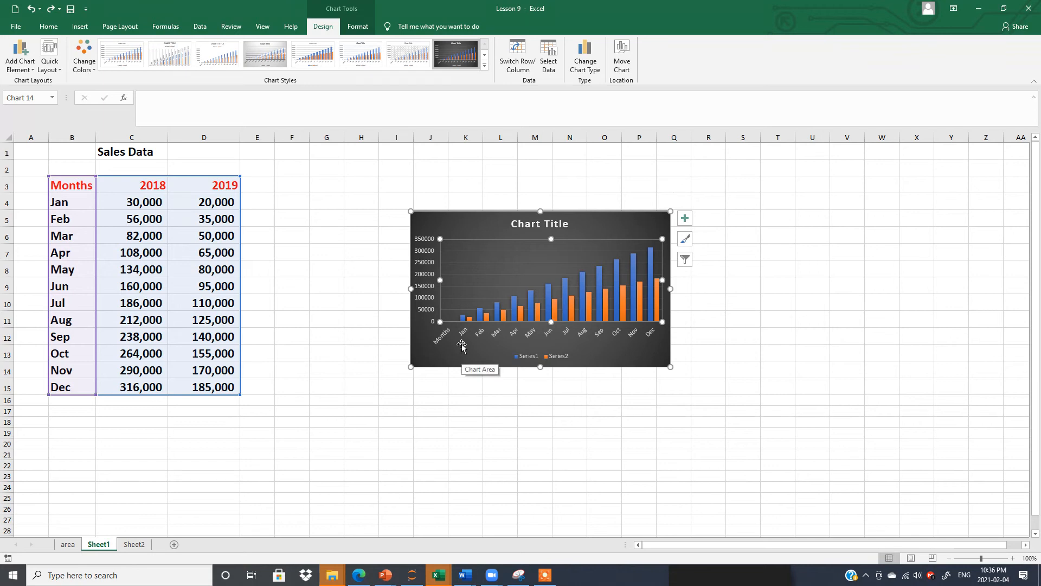
left_click(734, 343)
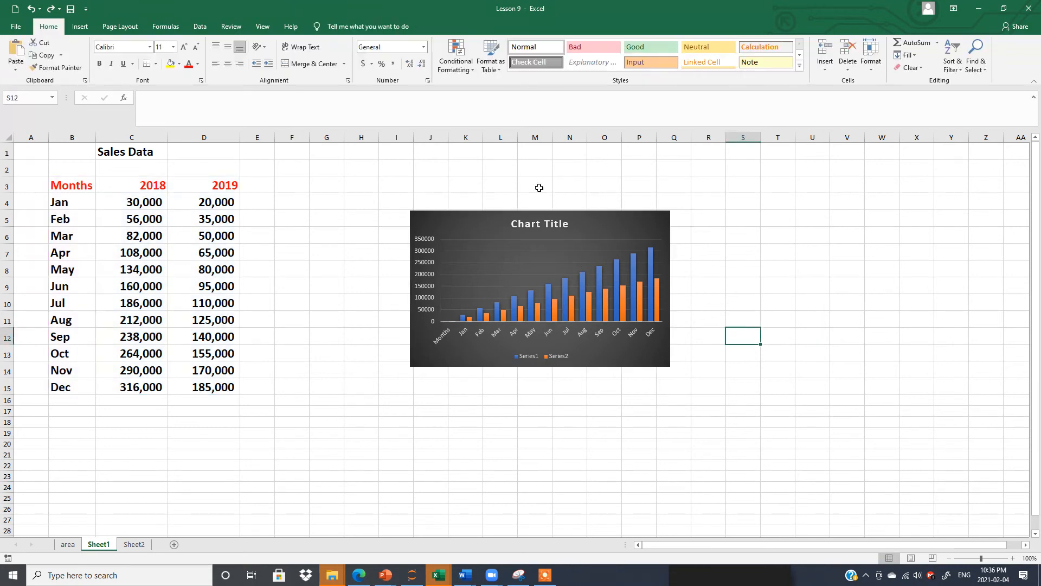
Add axis titles to the column chart, switching them off and on to compare, and leave them shown.
left_click(460, 224)
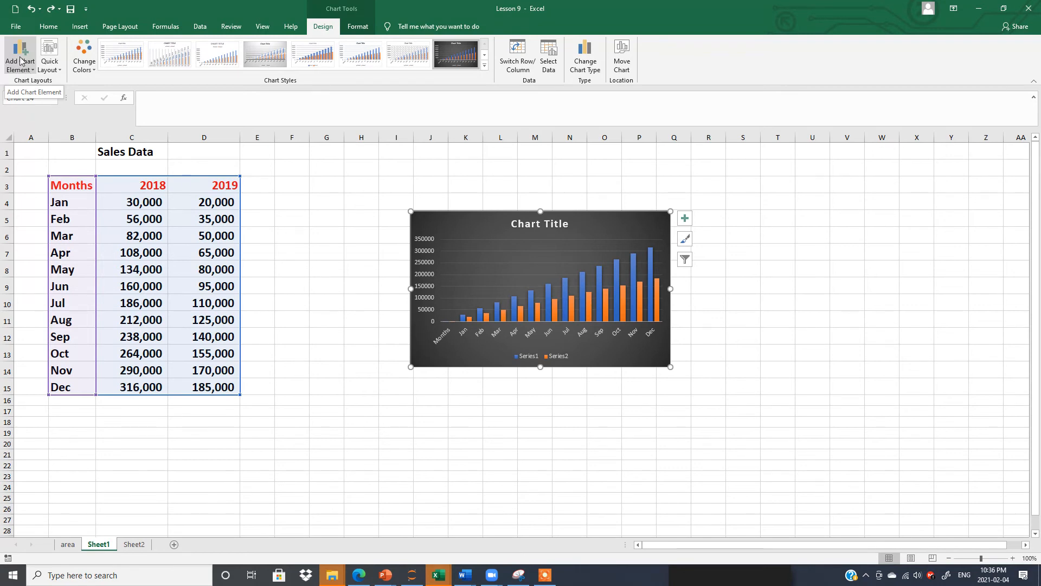
left_click(685, 221)
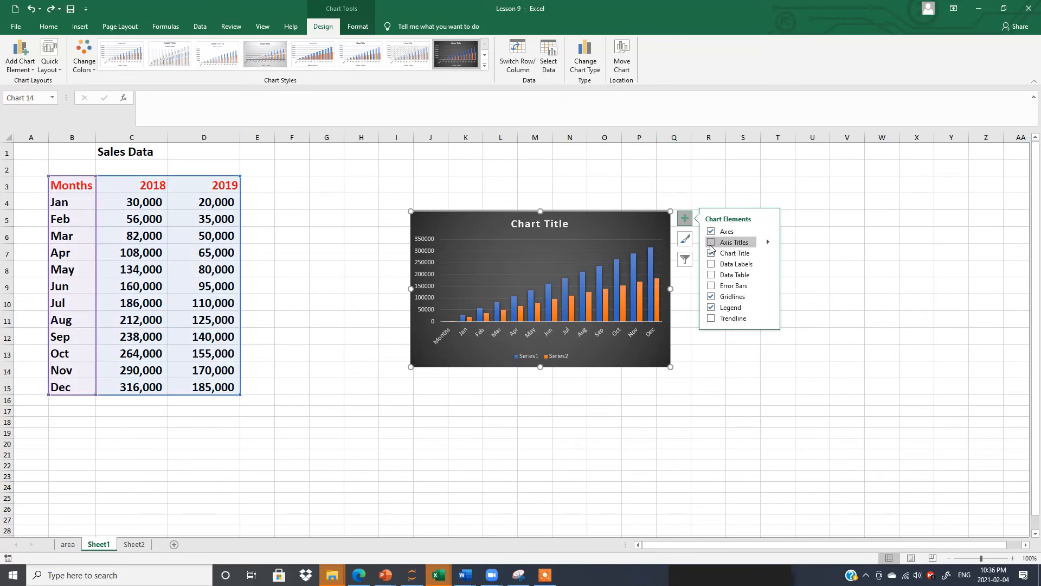
left_click(711, 242)
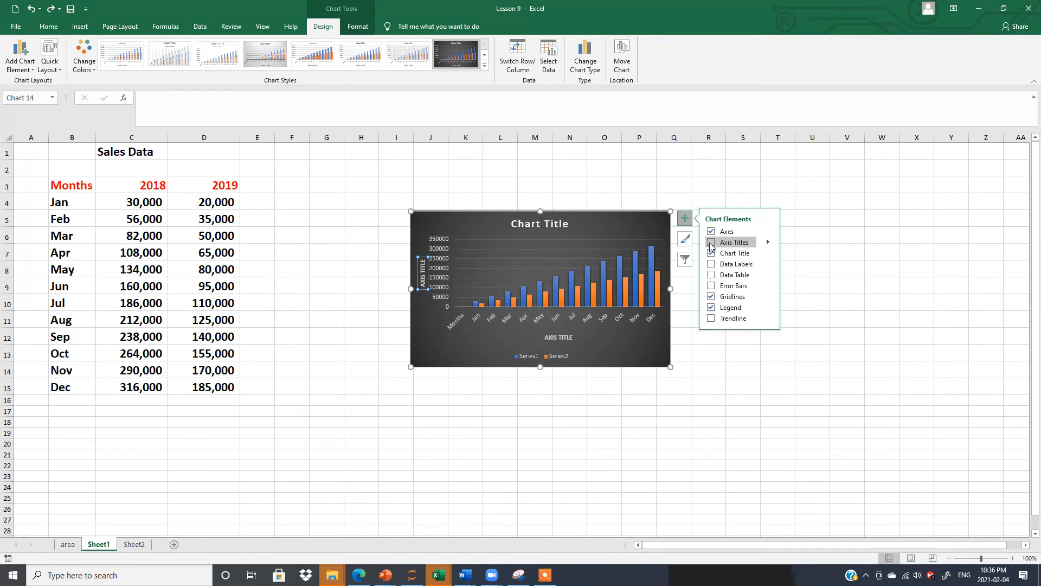
left_click(711, 242)
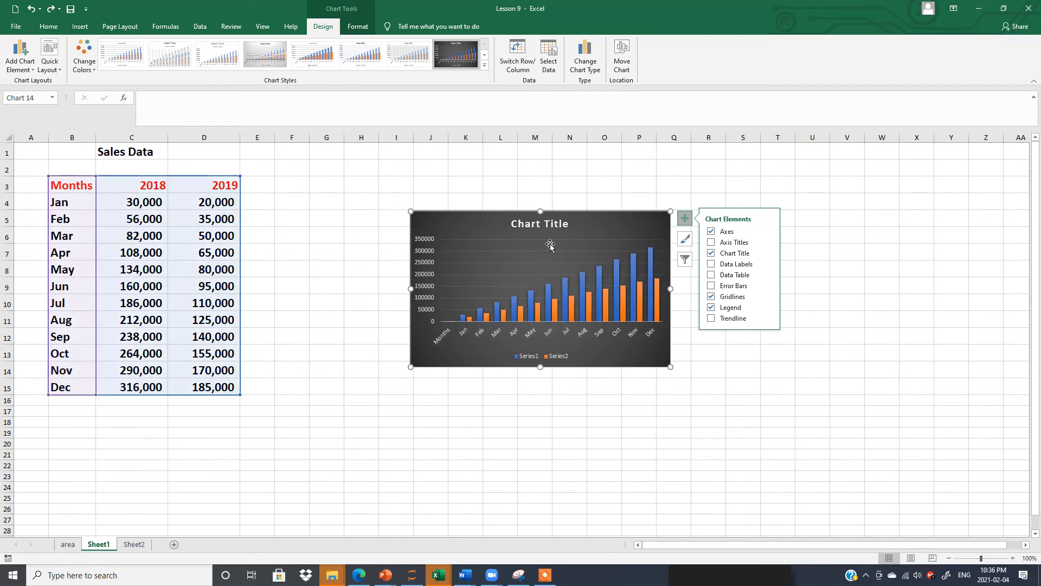
left_click(711, 242)
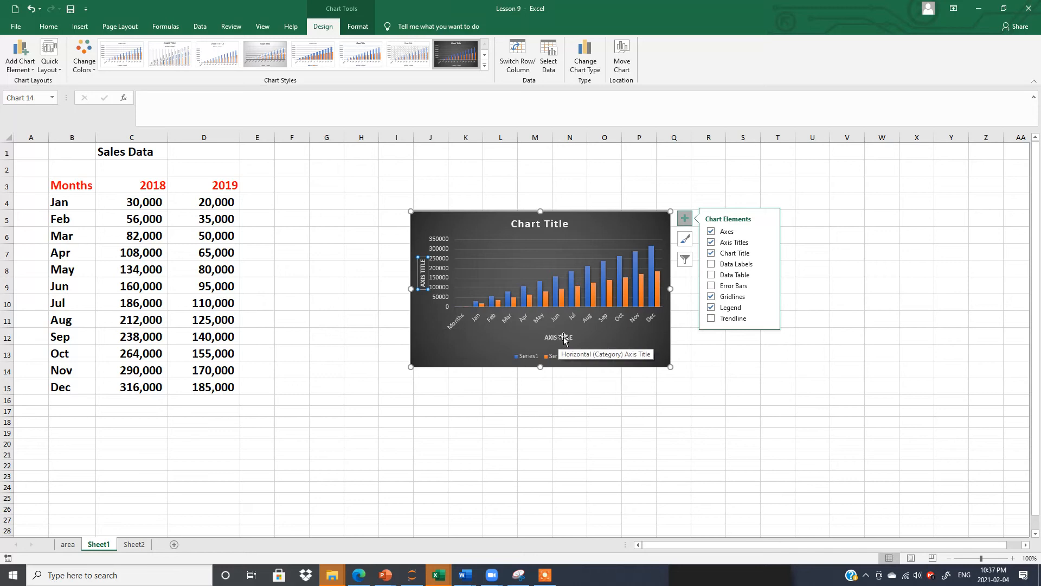
left_click(712, 243)
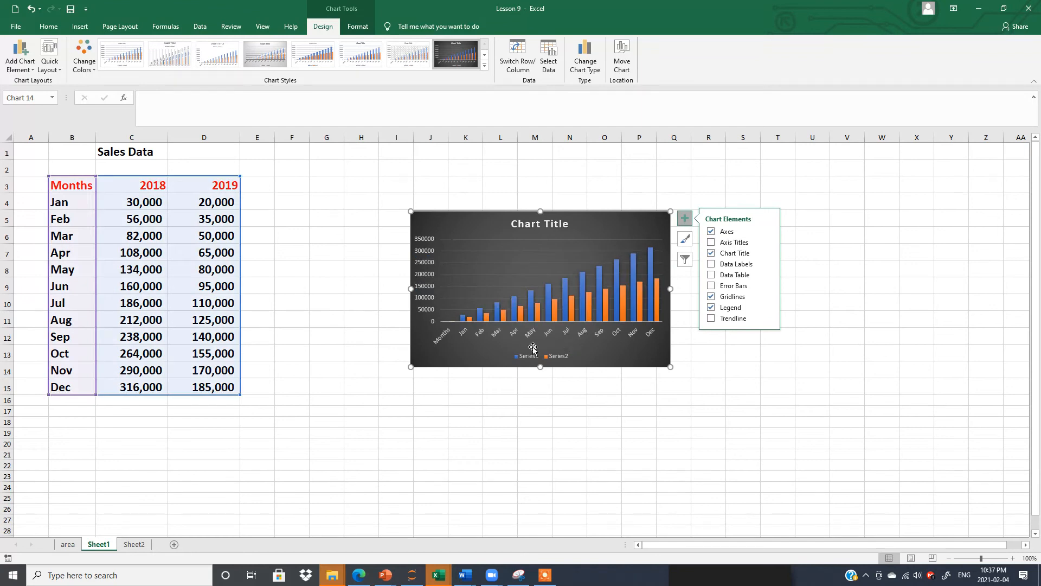
left_click(711, 243)
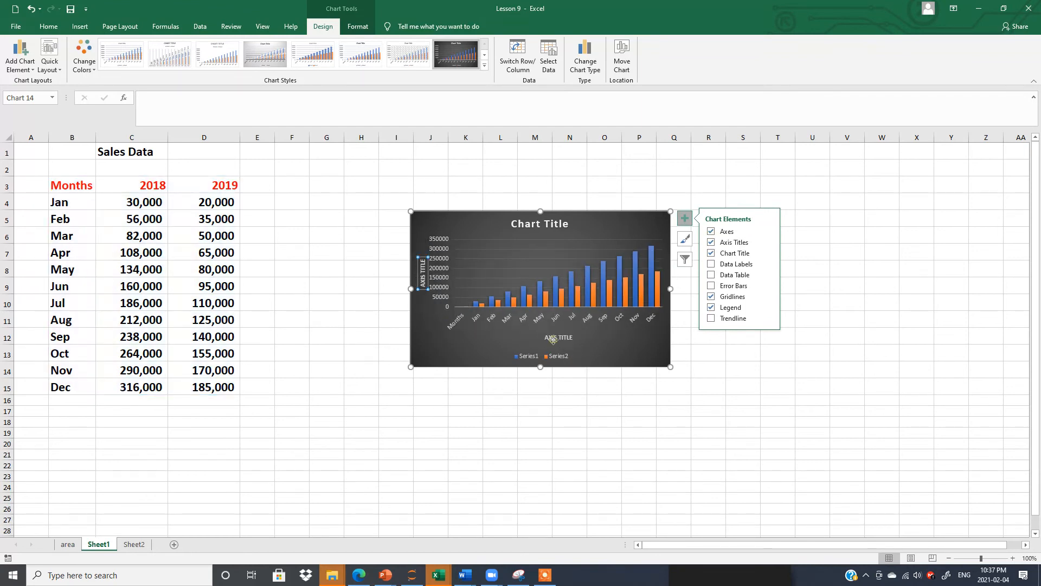
Replace the horizontal axis title with MONTHS and the vertical axis title with Years.
left_click(570, 337)
left_click_drag(544, 337, 575, 341)
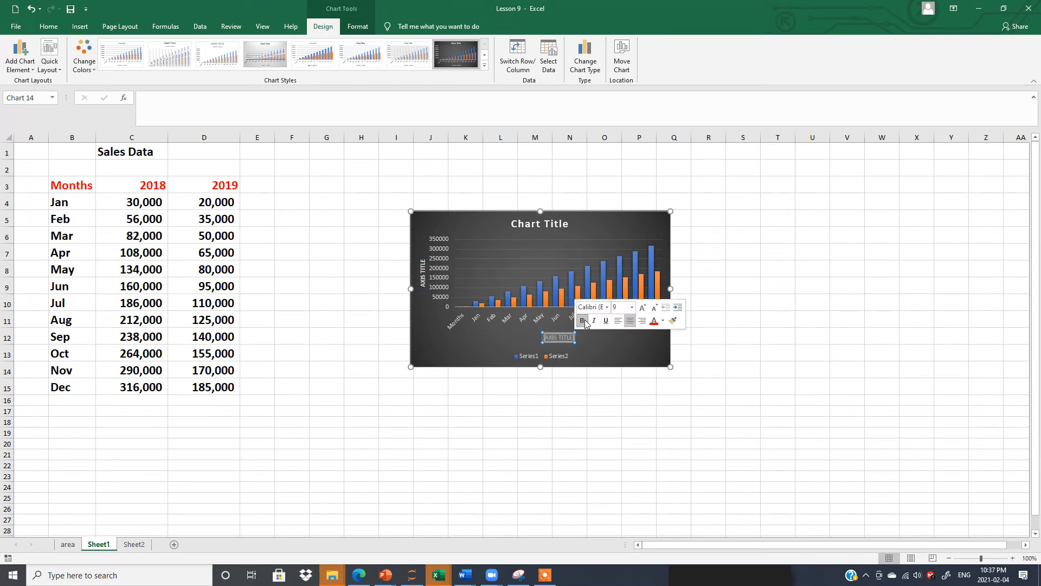
type("M")
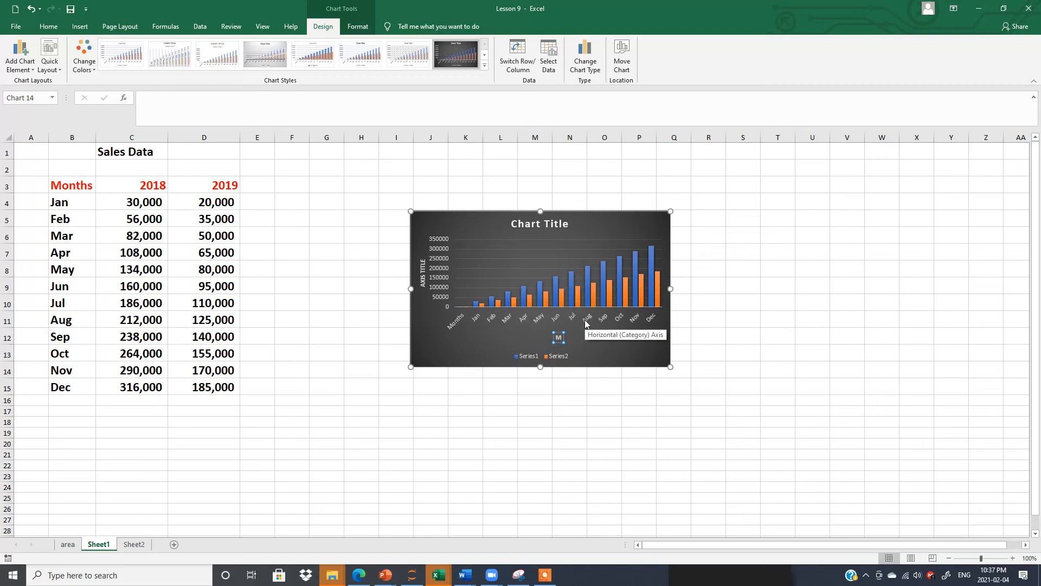
type("ONTHS")
left_click(423, 259)
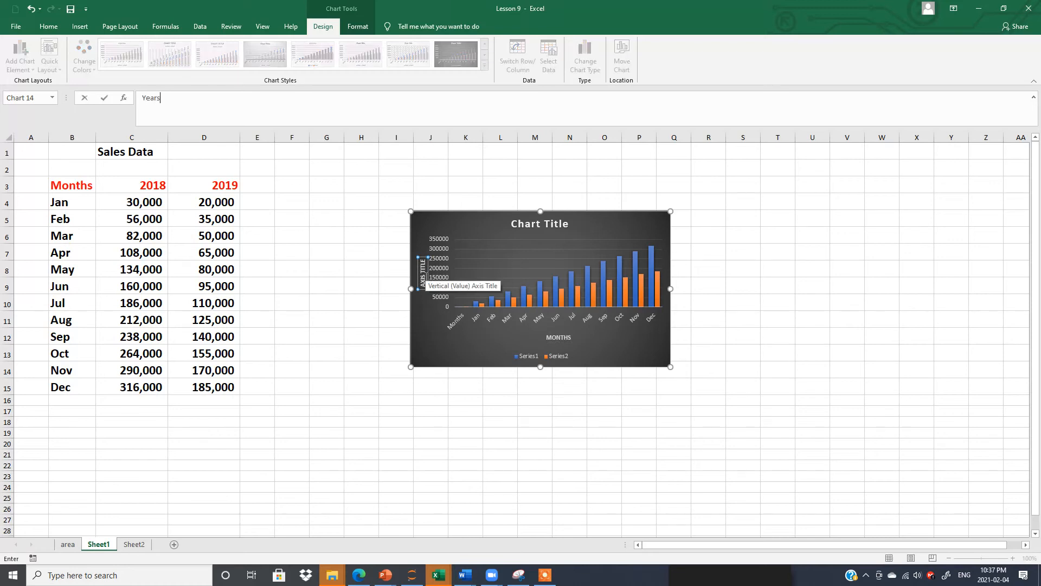
key("Return")
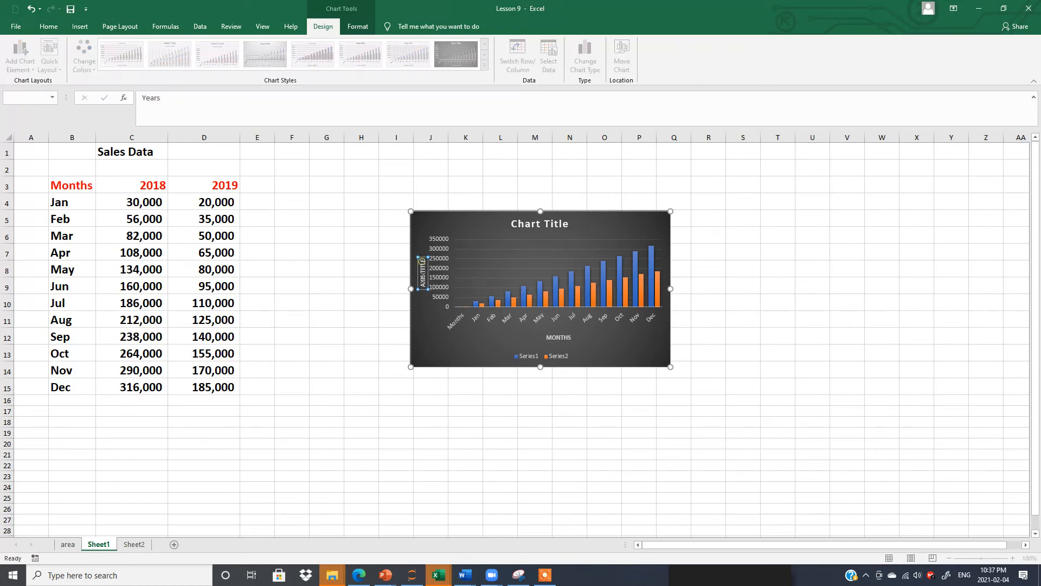
Apply Years as the vertical axis title and leave the chart.
double_click(423, 278)
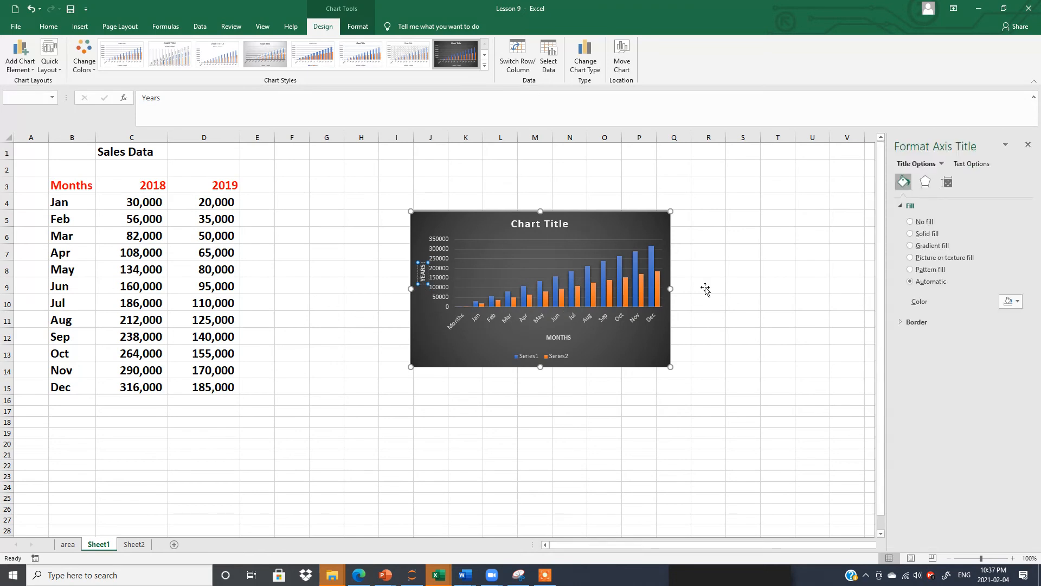
left_click(708, 448)
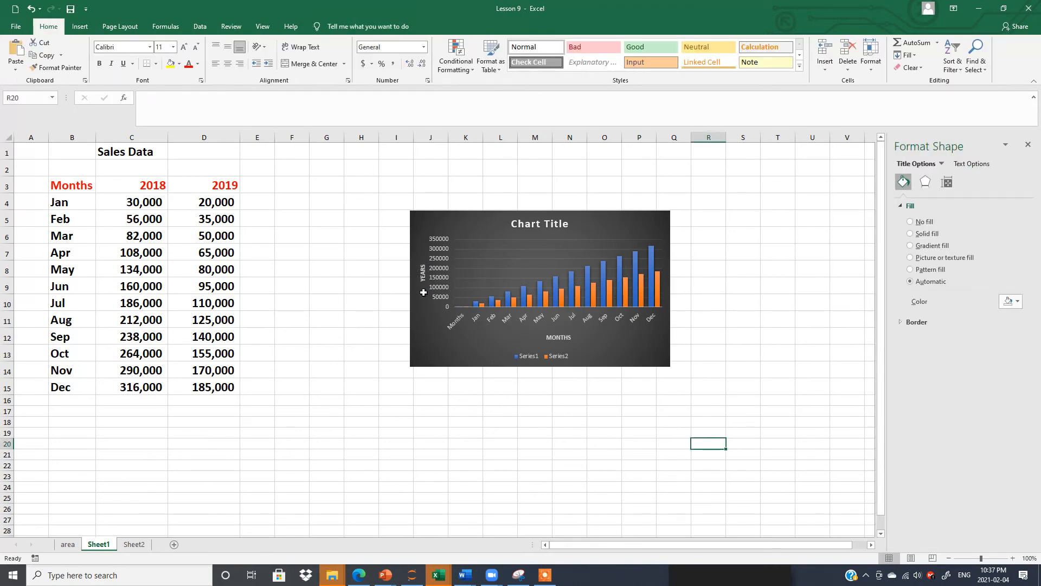
Switch the chart title off and on to compare, and replace its text with Sales data.
left_click(592, 222)
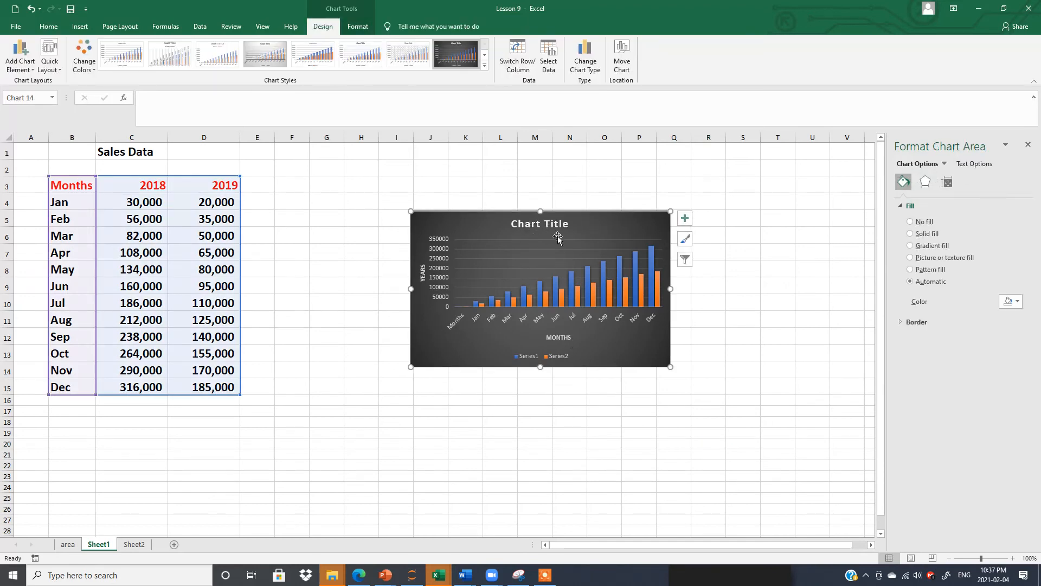
left_click(686, 221)
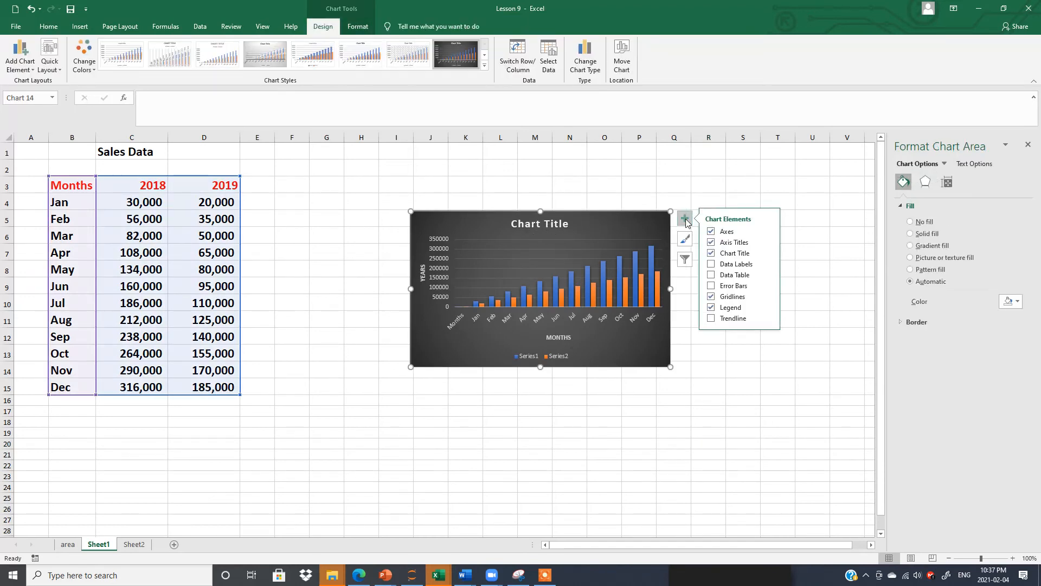
left_click(711, 254)
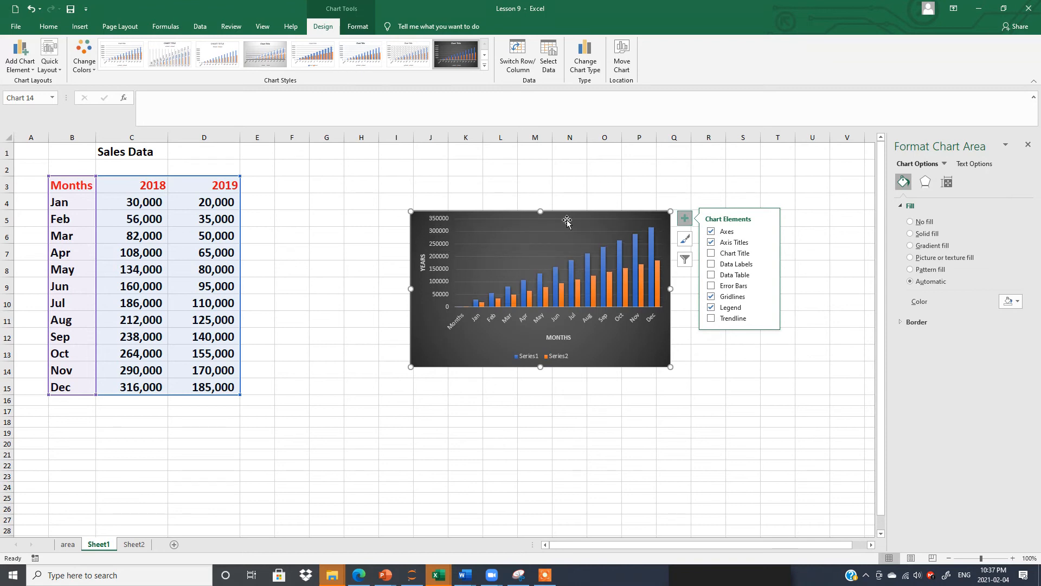
left_click(706, 255)
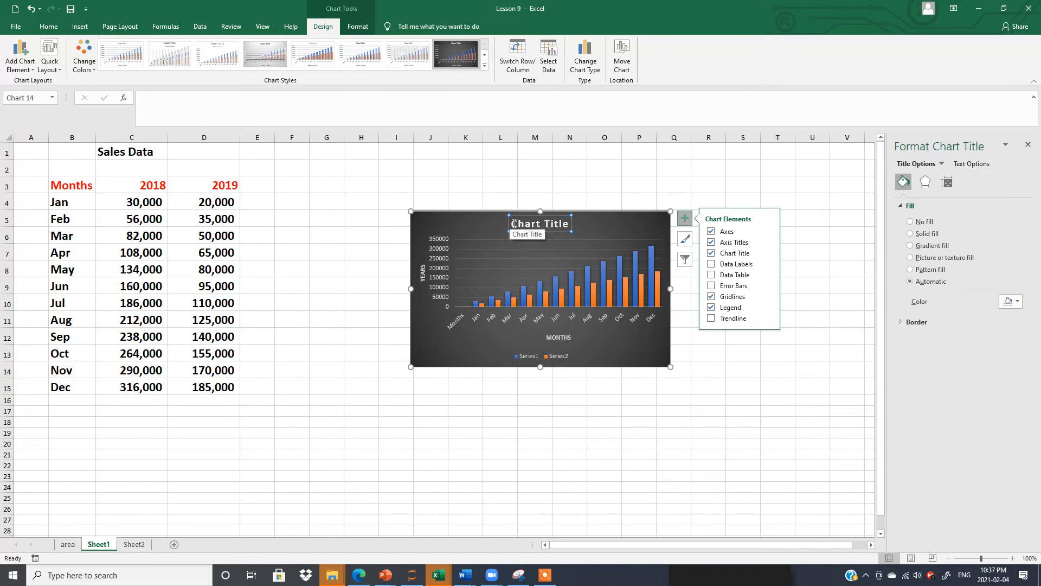
left_click_drag(513, 223, 570, 224)
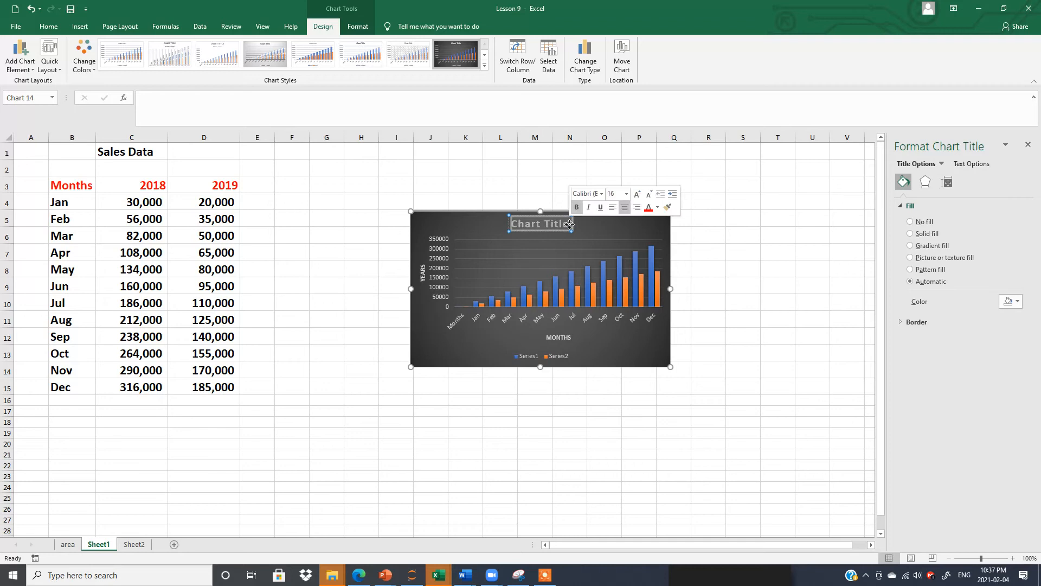
type("Sa")
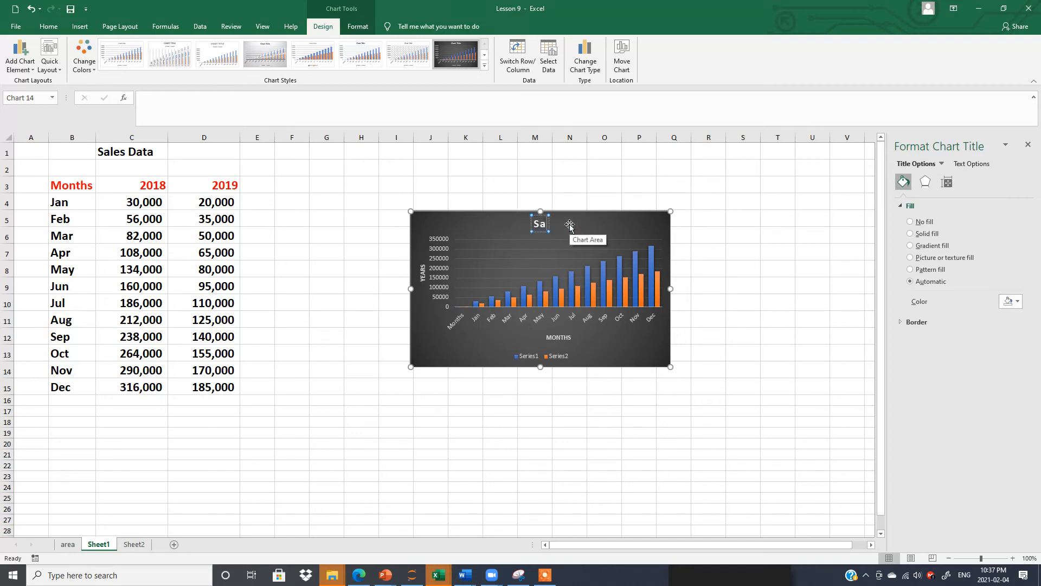
type("les data")
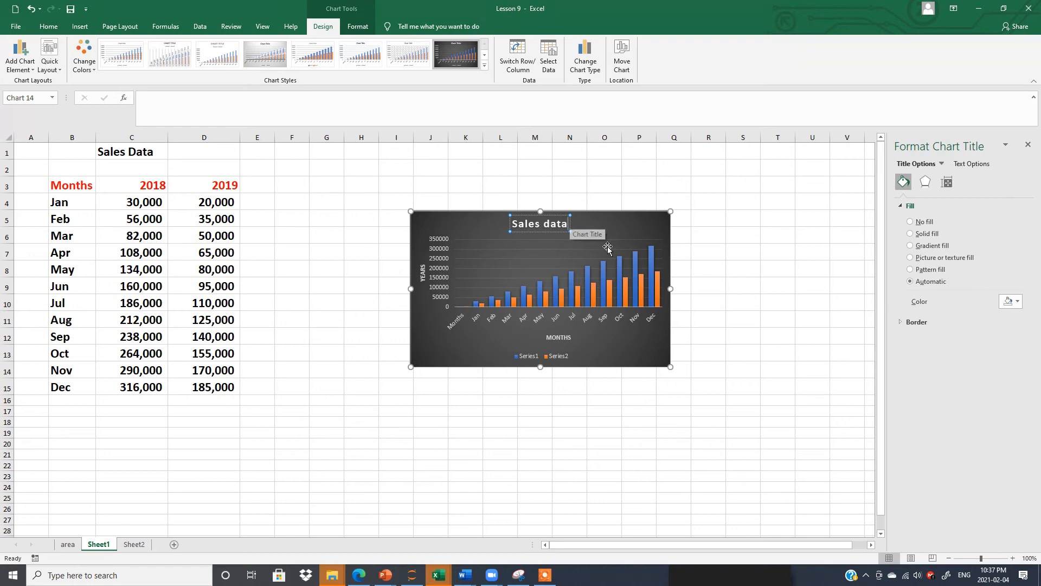
left_click(628, 338)
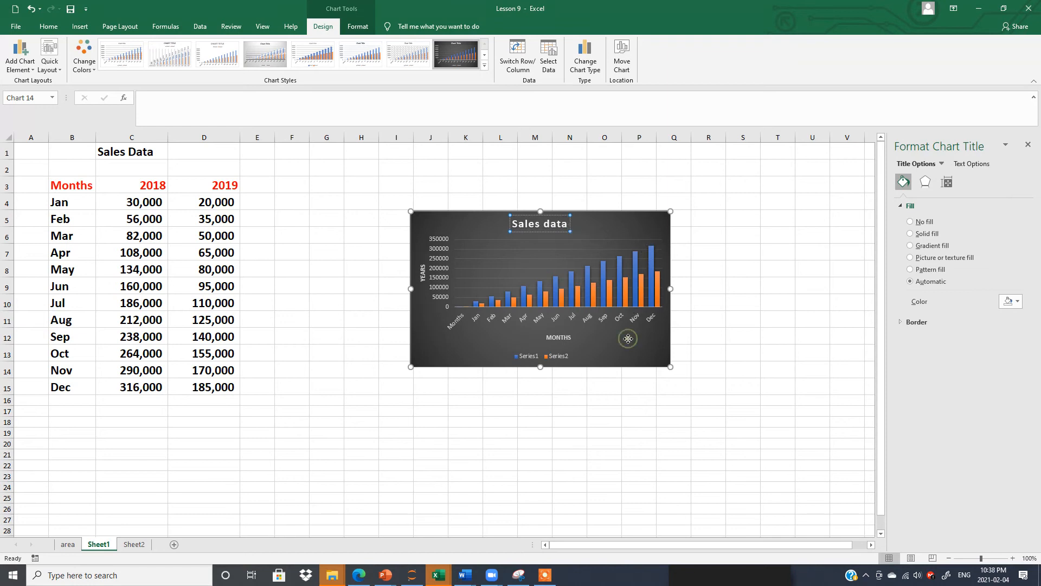
Try data labels and a data table on the Sales data chart, switching each of them off again.
left_click(685, 220)
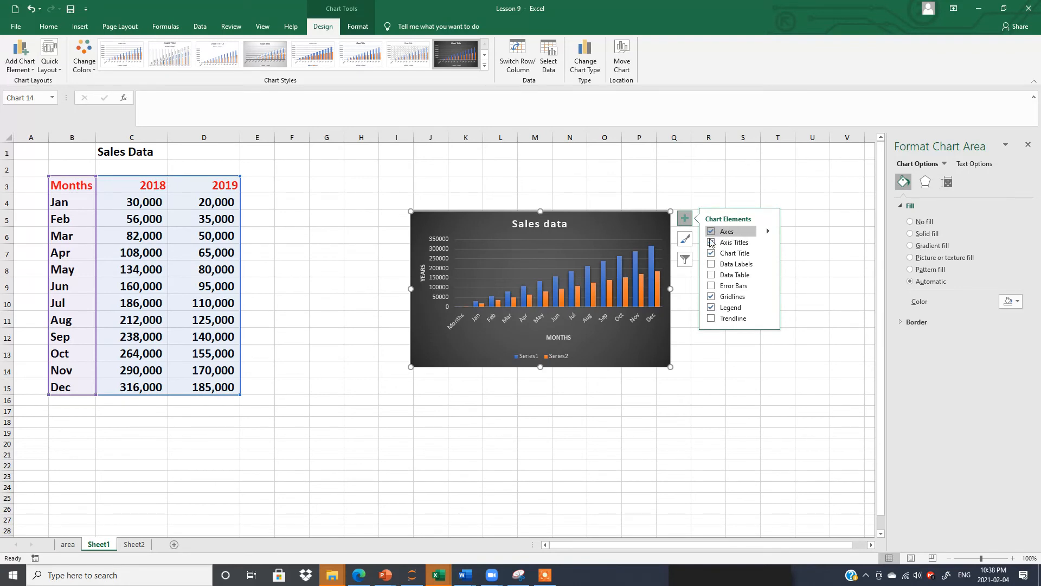
left_click(711, 264)
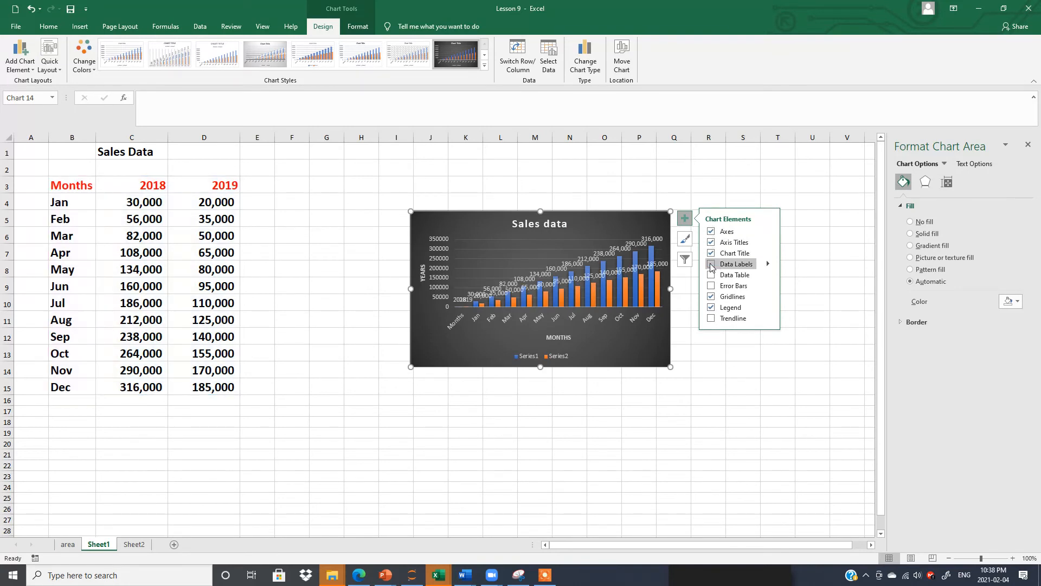
left_click(711, 264)
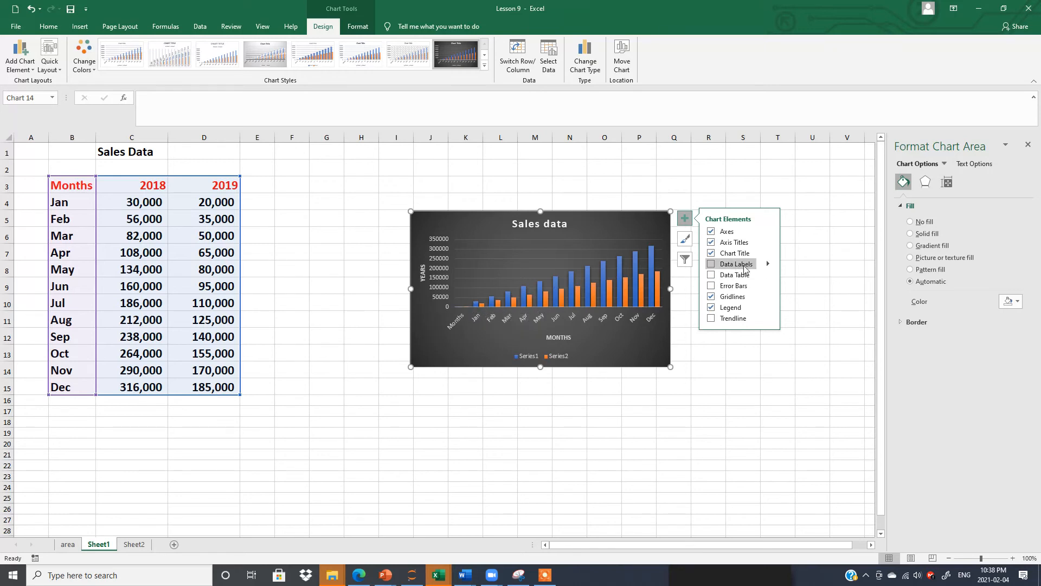
left_click(712, 264)
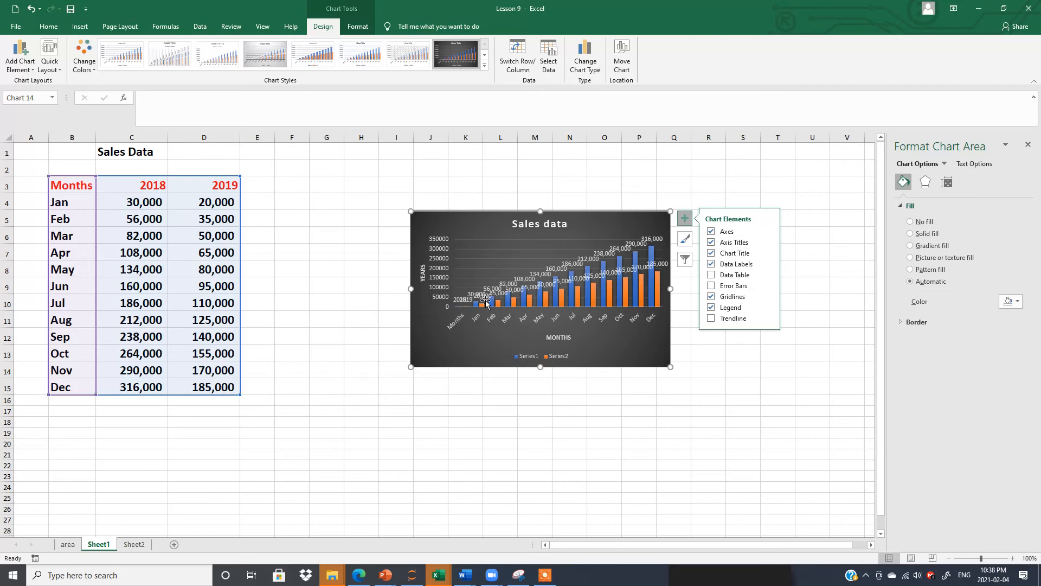
left_click(711, 264)
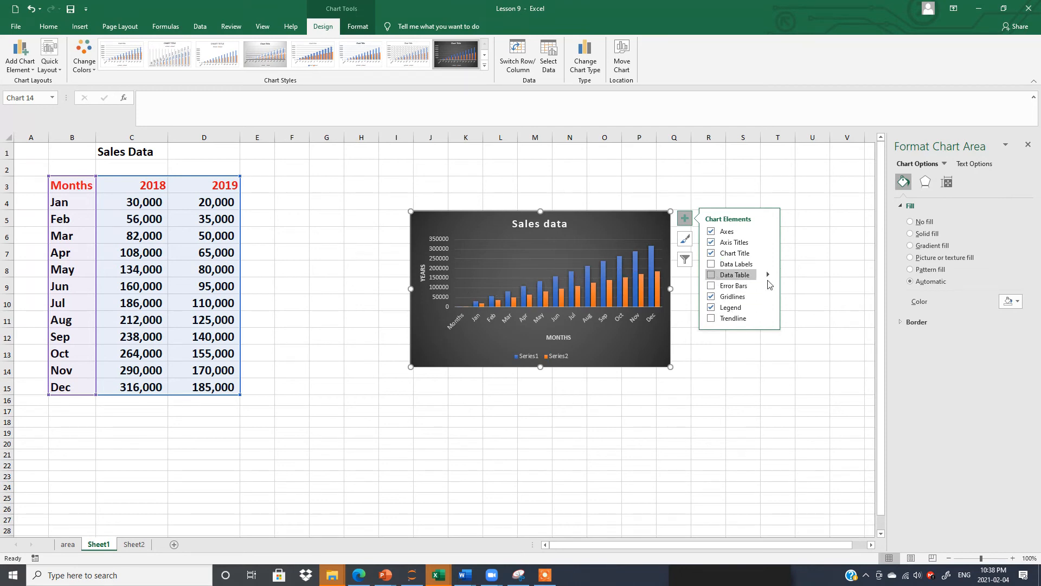
left_click(711, 275)
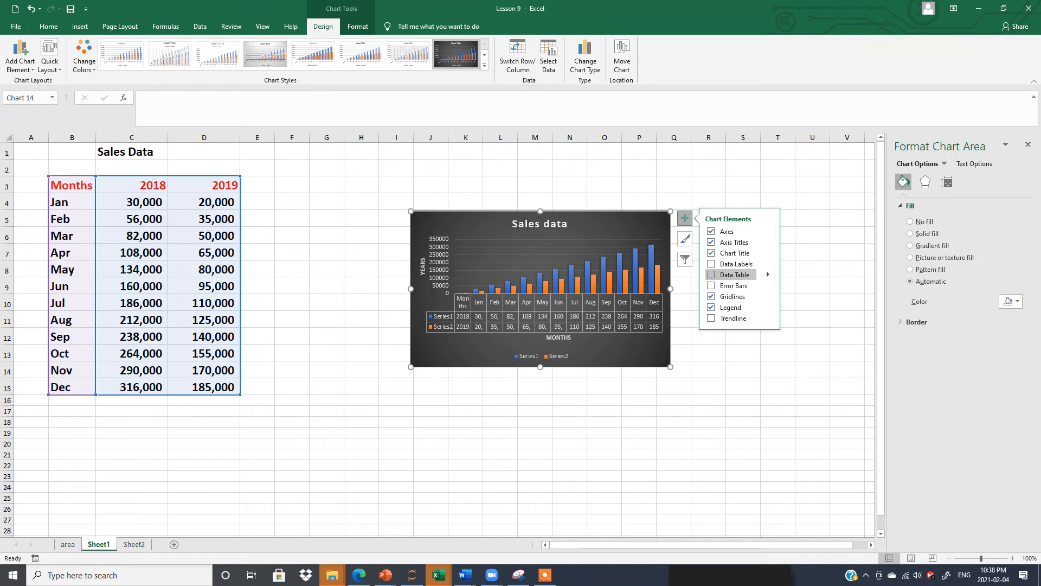
left_click(711, 274)
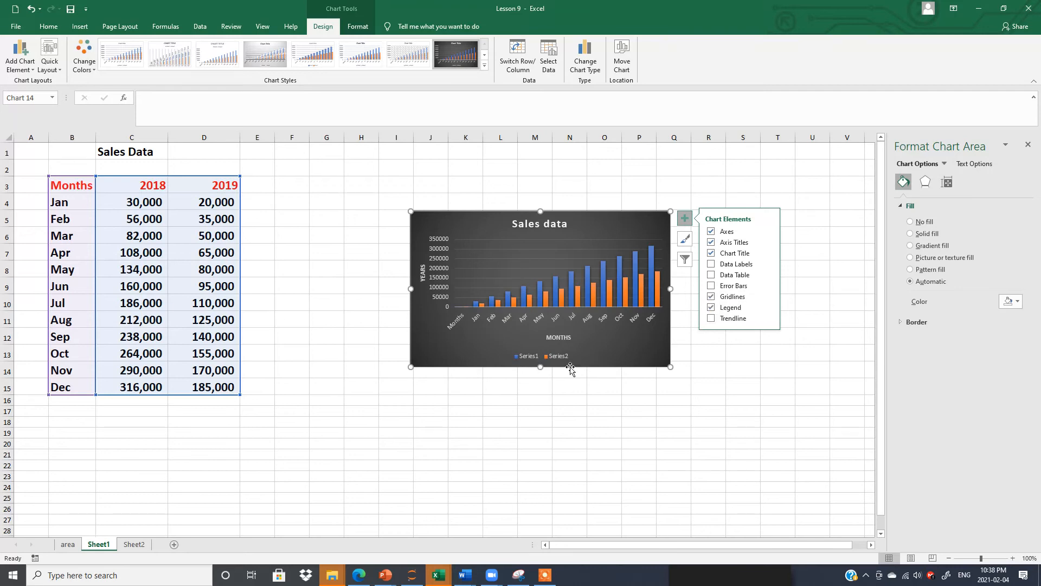
Switch the chart's legend off and back on.
left_click(710, 308)
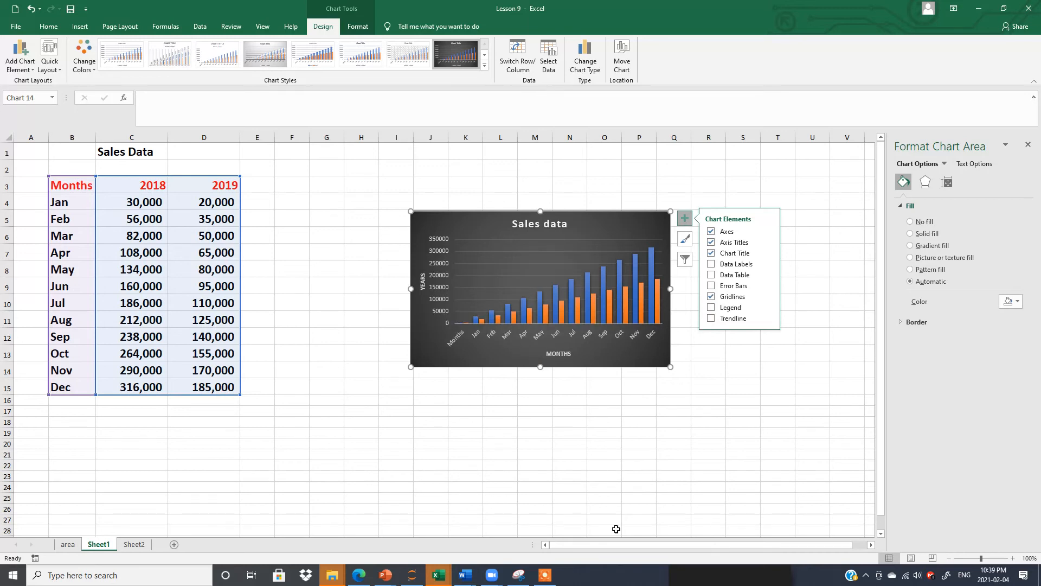
left_click(711, 308)
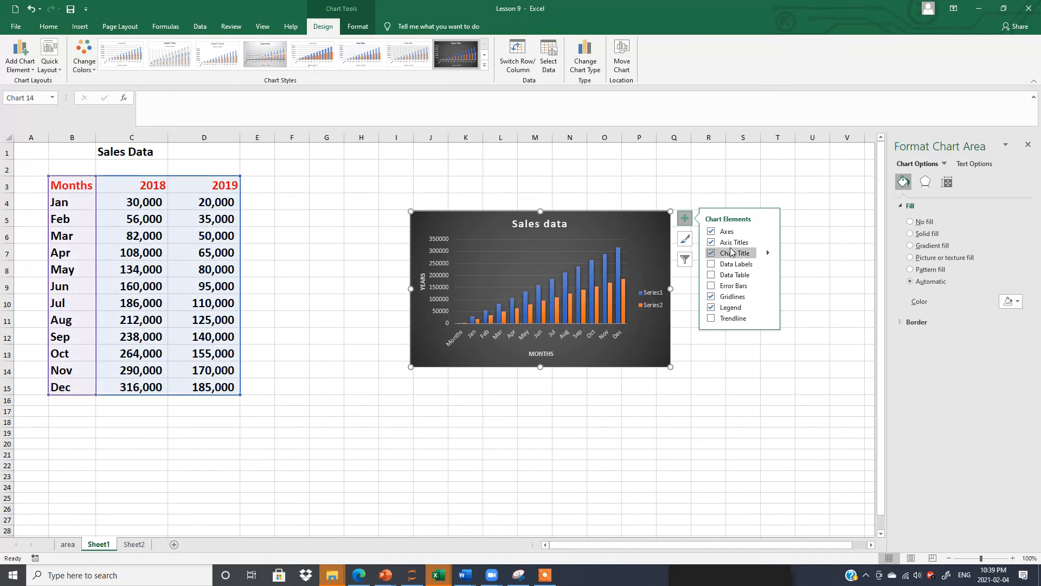
Show the data table together with the data labels to compare them, and remove both from the chart.
left_click(712, 272)
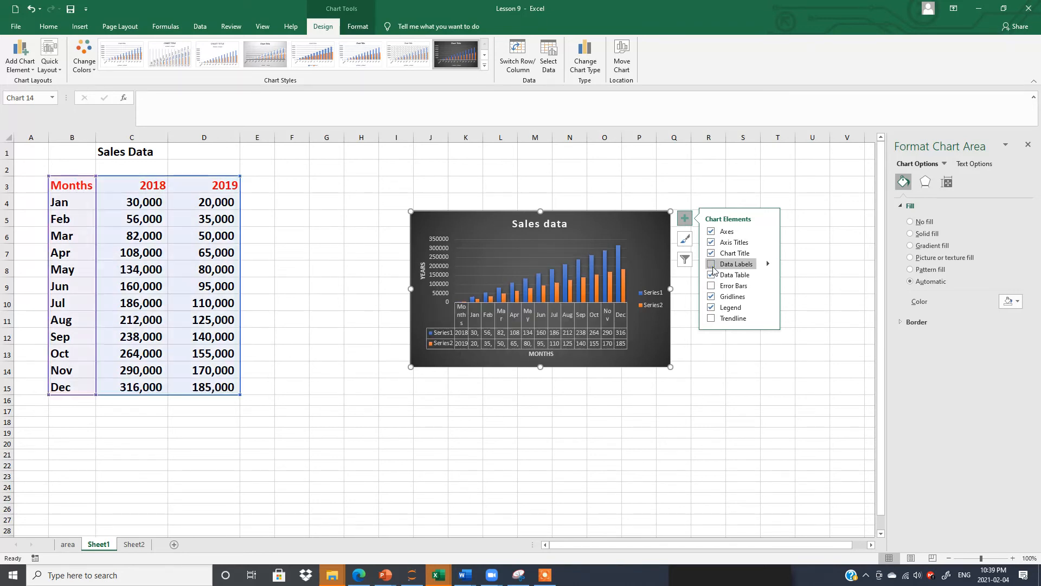
left_click(712, 265)
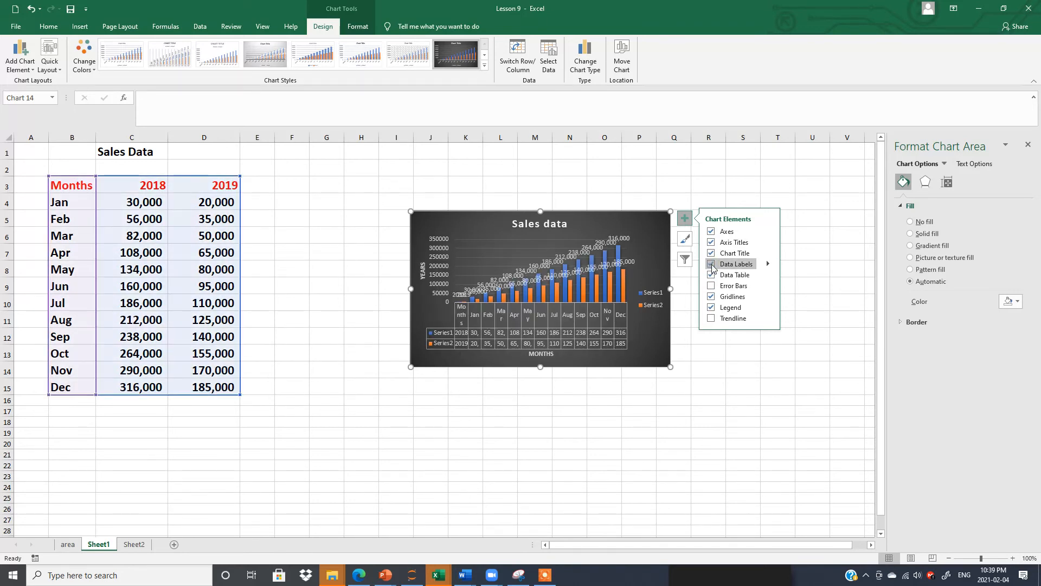
left_click(711, 265)
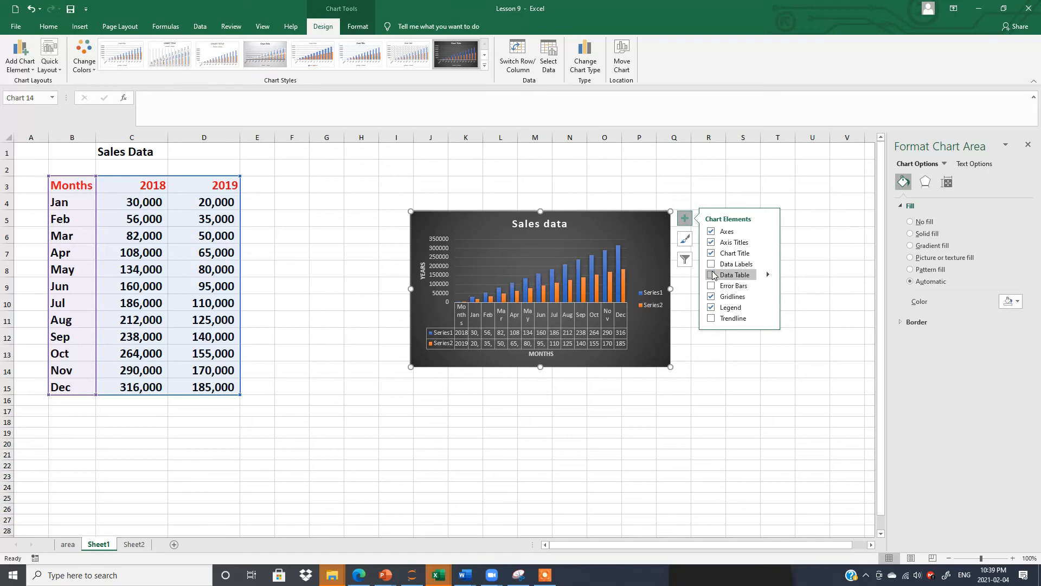
left_click(712, 275)
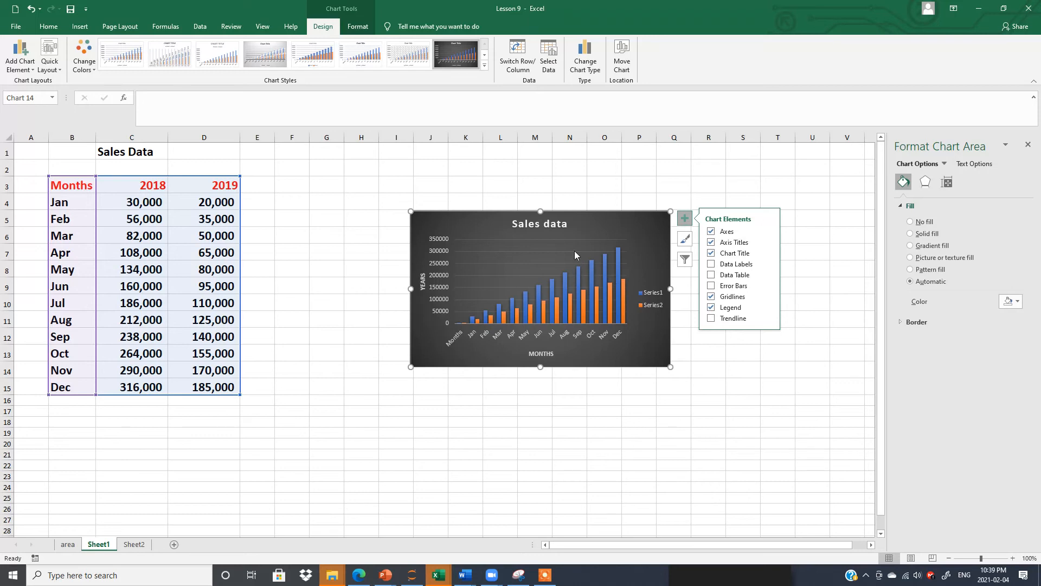
Look through the elements that can be added to the chart, including the axis title options, and deselect the chart.
left_click(33, 70)
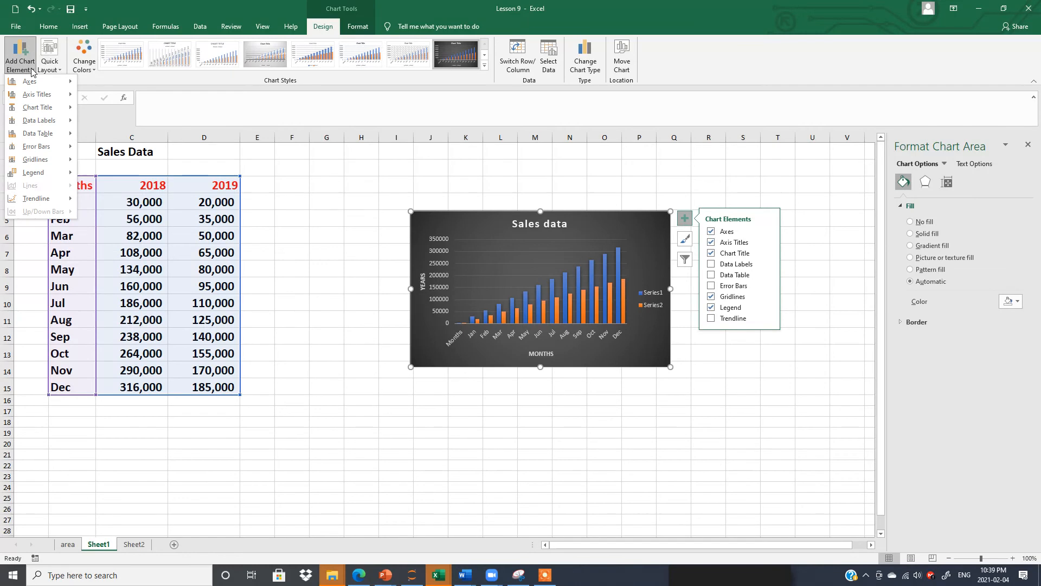
mouse_move(53, 136)
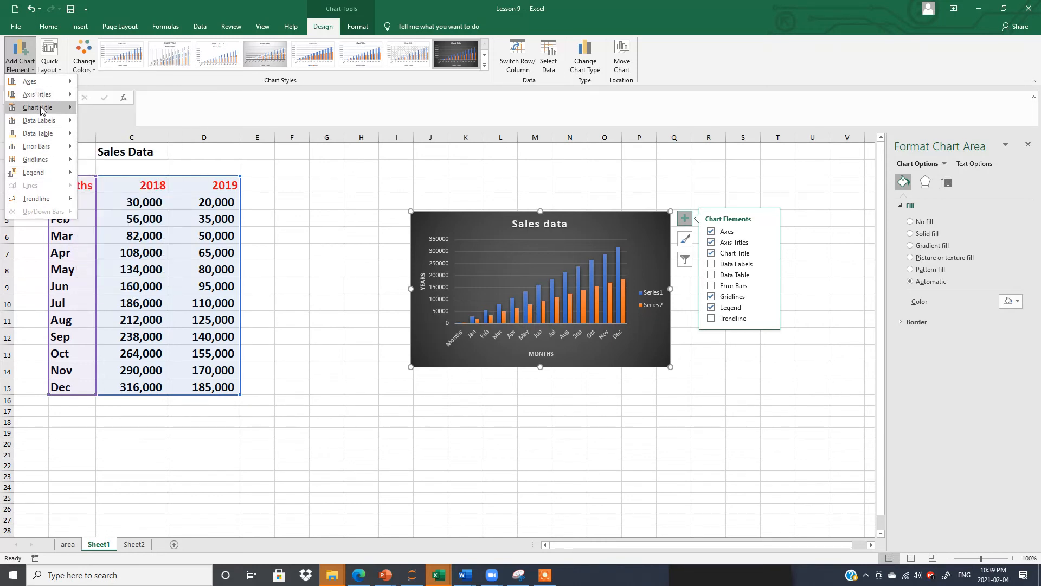
mouse_move(46, 97)
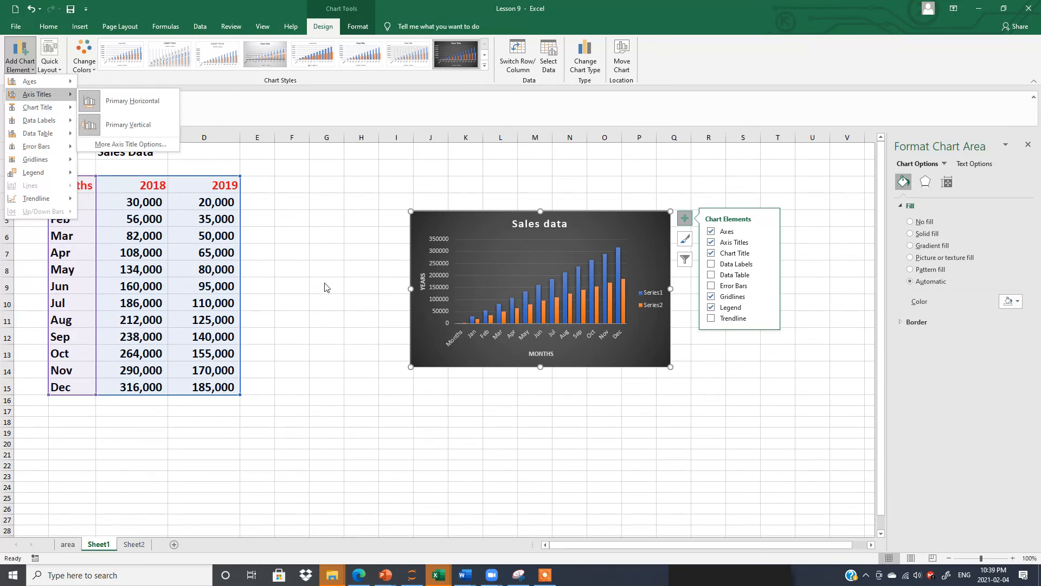
left_click(781, 488)
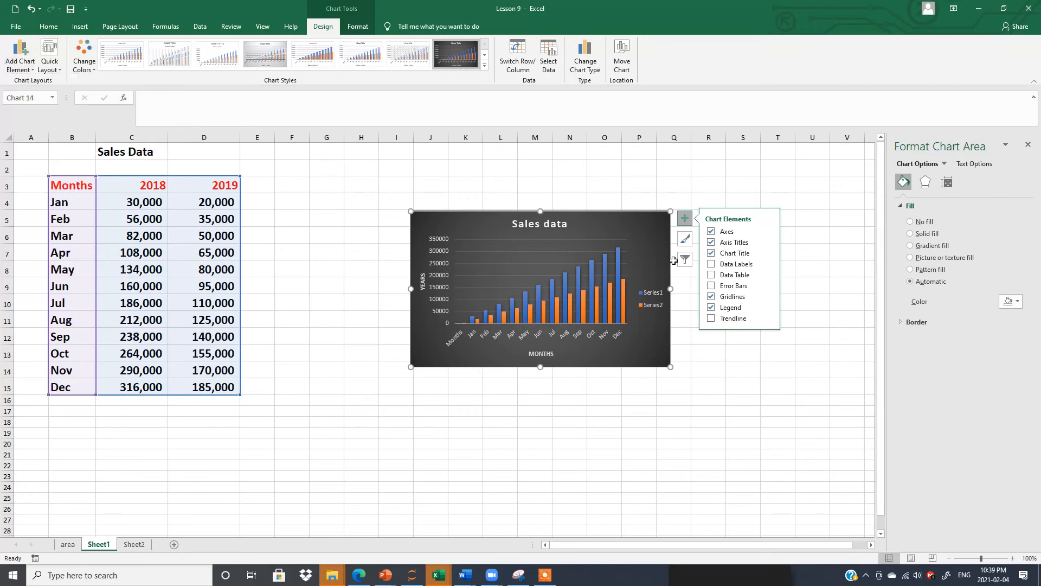
left_click(737, 418)
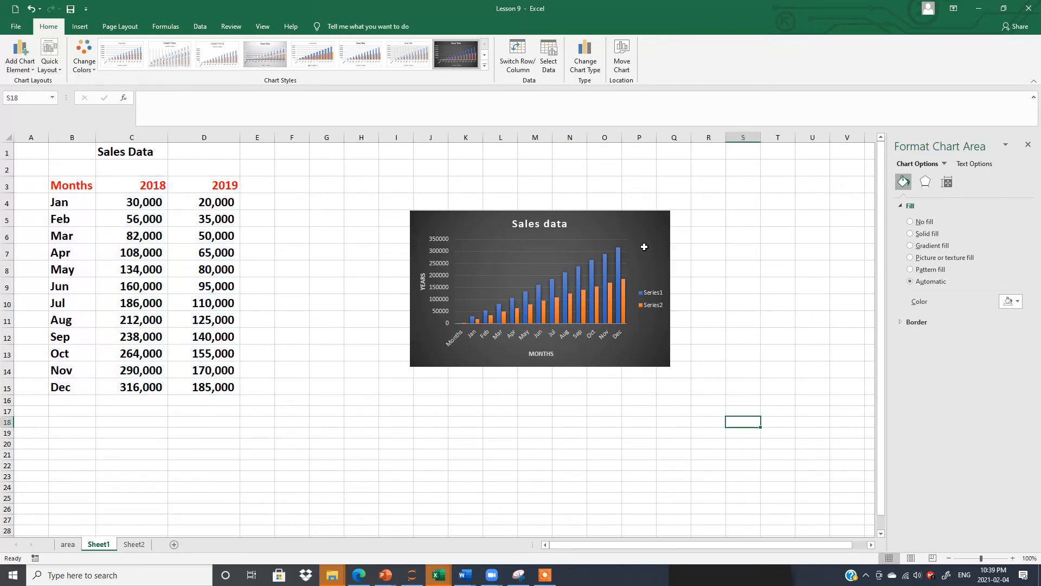
Browse the chart styles without applying one, and recolour the columns with the orange and yellow Colorful palette.
left_click(658, 233)
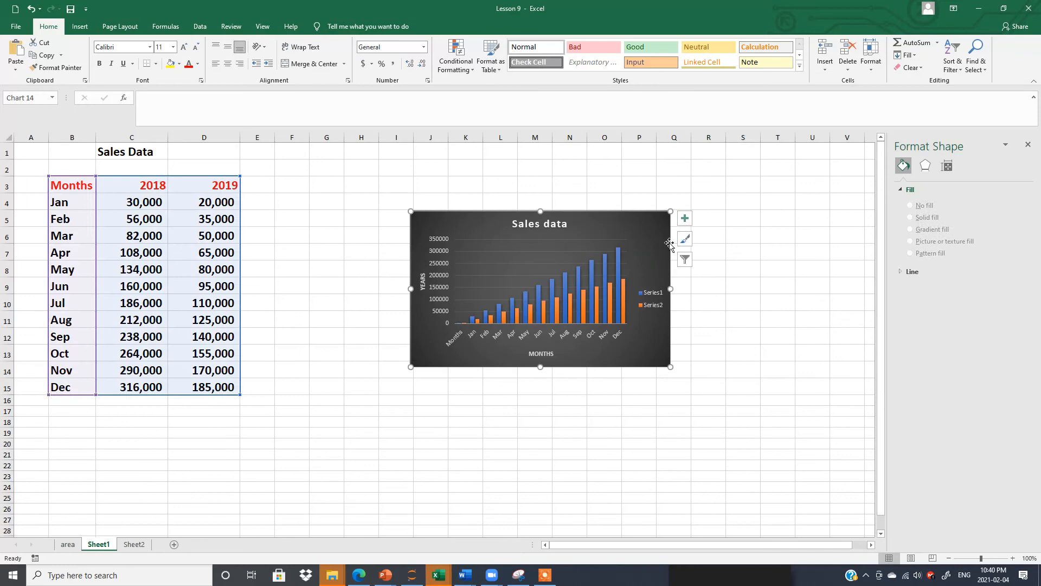
left_click(686, 247)
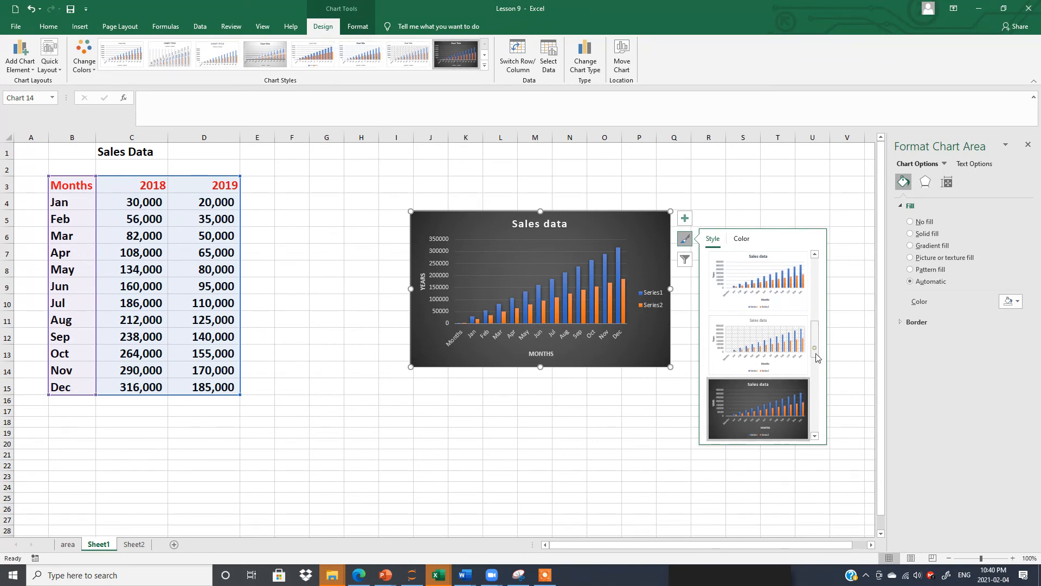
scroll(822, 397, "down", 3)
left_click_drag(822, 393, 809, 243)
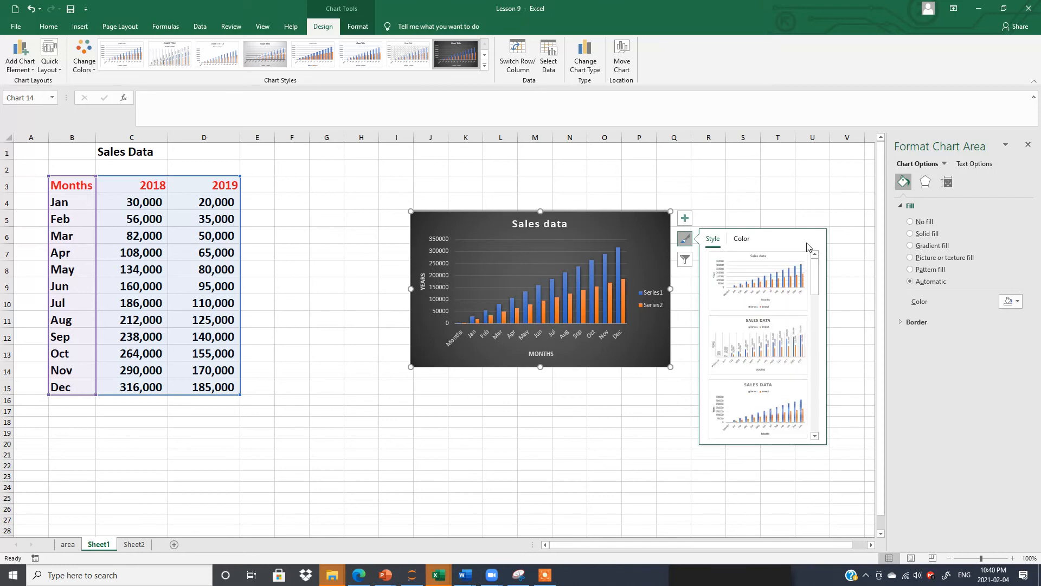
left_click(741, 242)
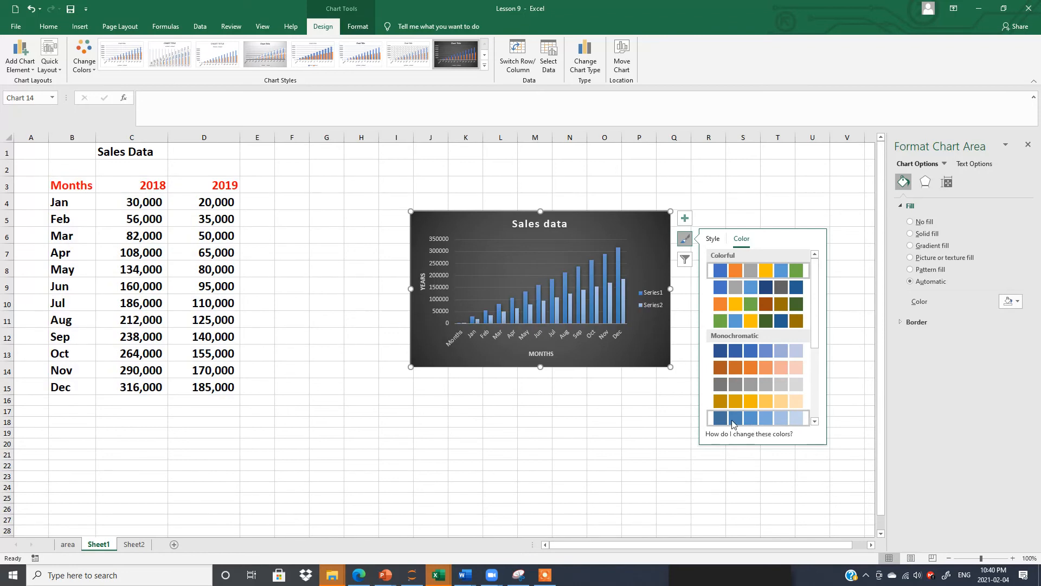
left_click(755, 301)
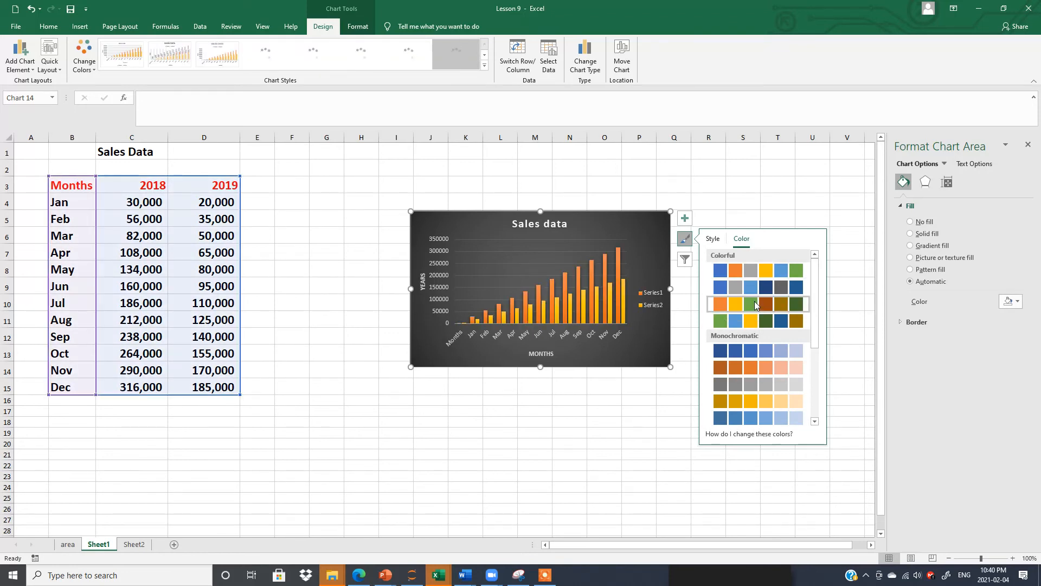
left_click(663, 446)
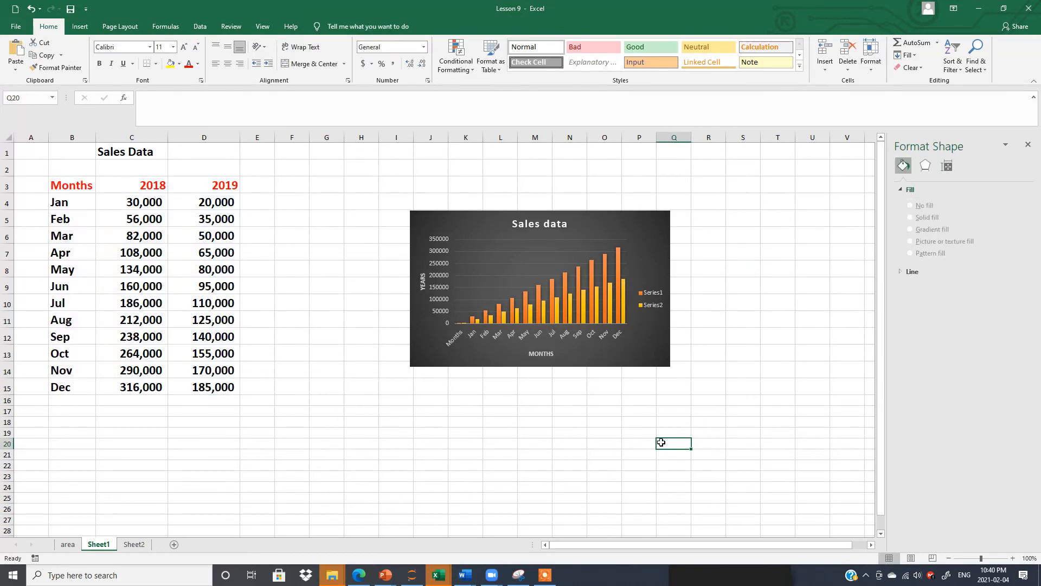
Filter the column chart's categories so it plots only Jan, Feb and Mar.
left_click(637, 230)
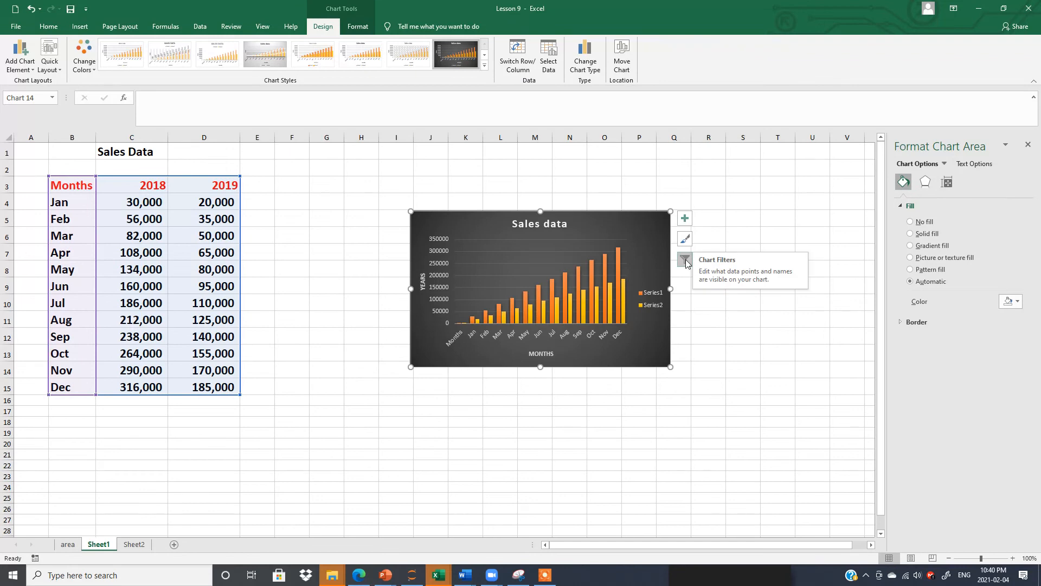
left_click(685, 261)
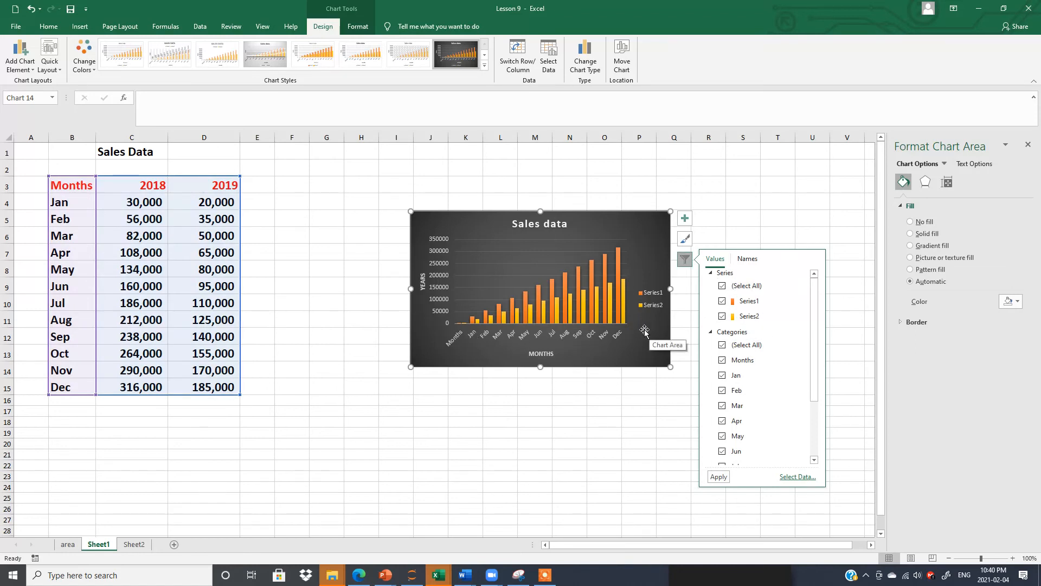
left_click(722, 346)
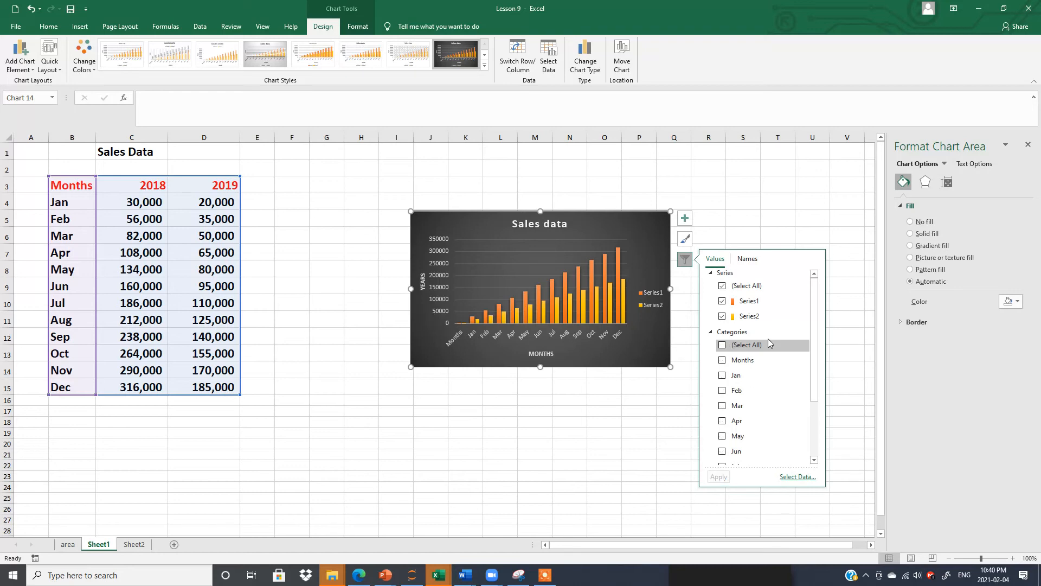
left_click(722, 375)
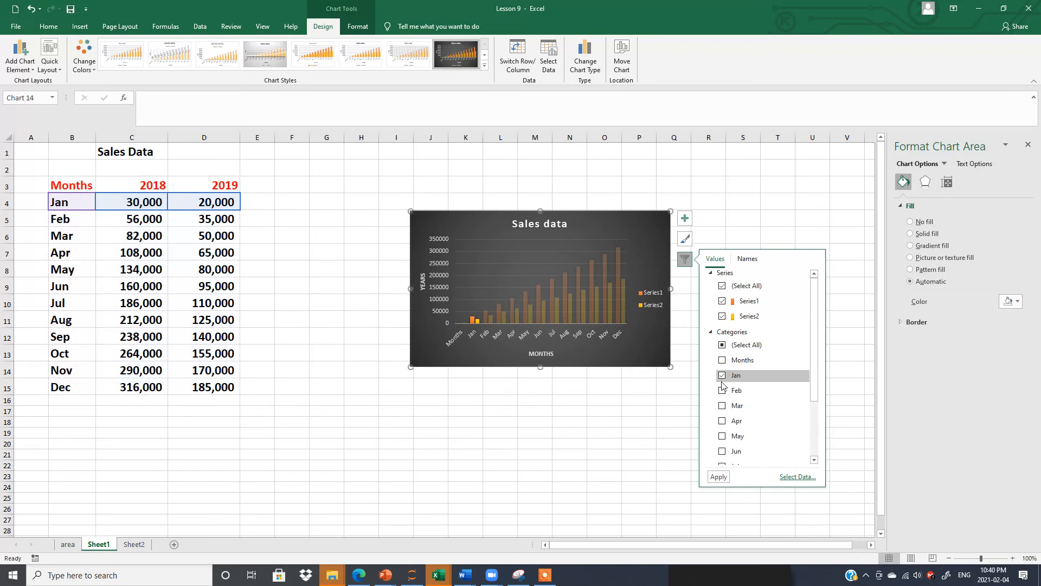
left_click(722, 390)
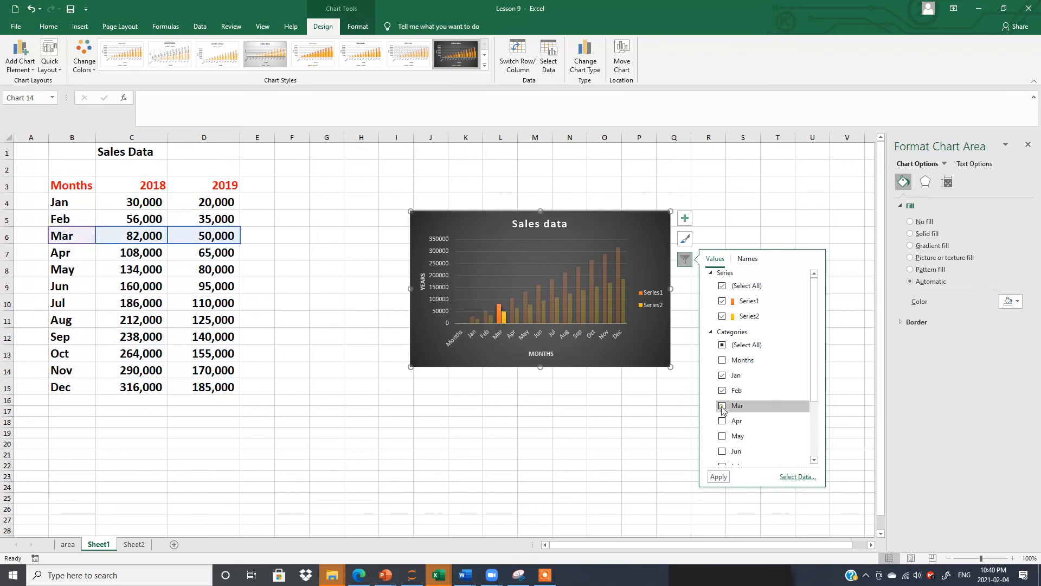
left_click(722, 406)
left_click(718, 478)
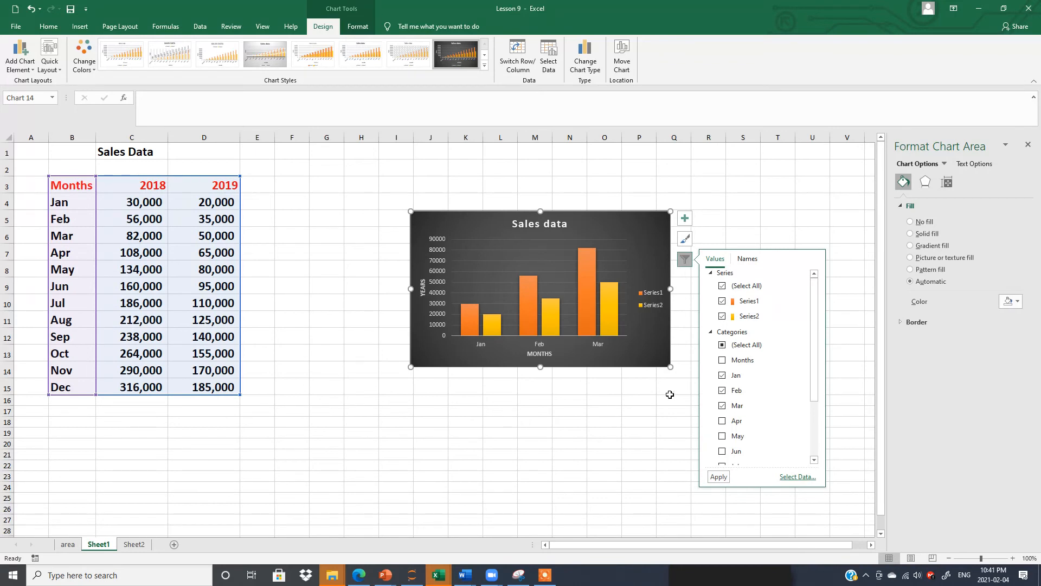
Restore all categories in the column chart's filter and leave the filter list.
left_click(722, 346)
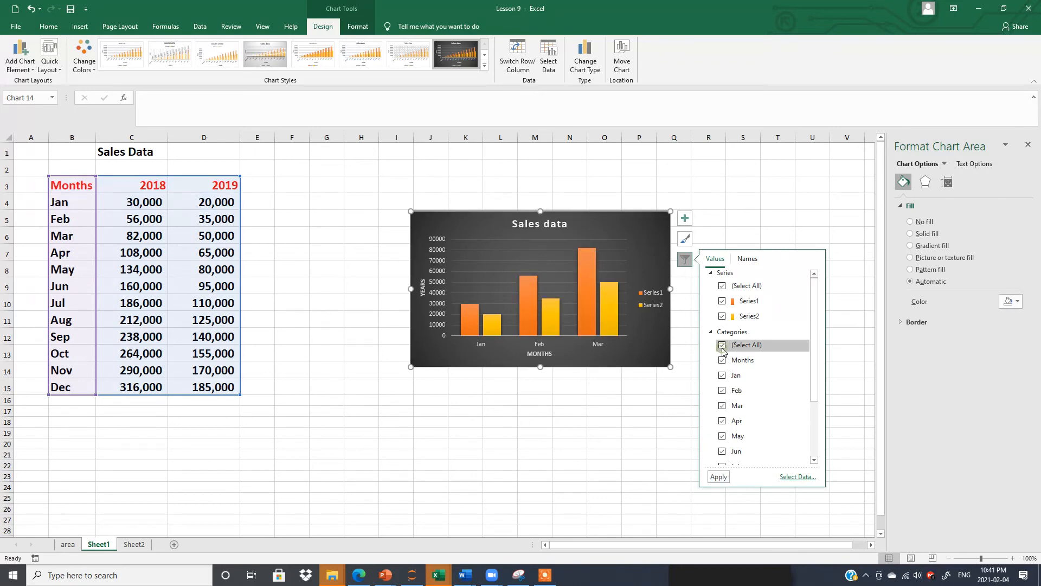
left_click(718, 476)
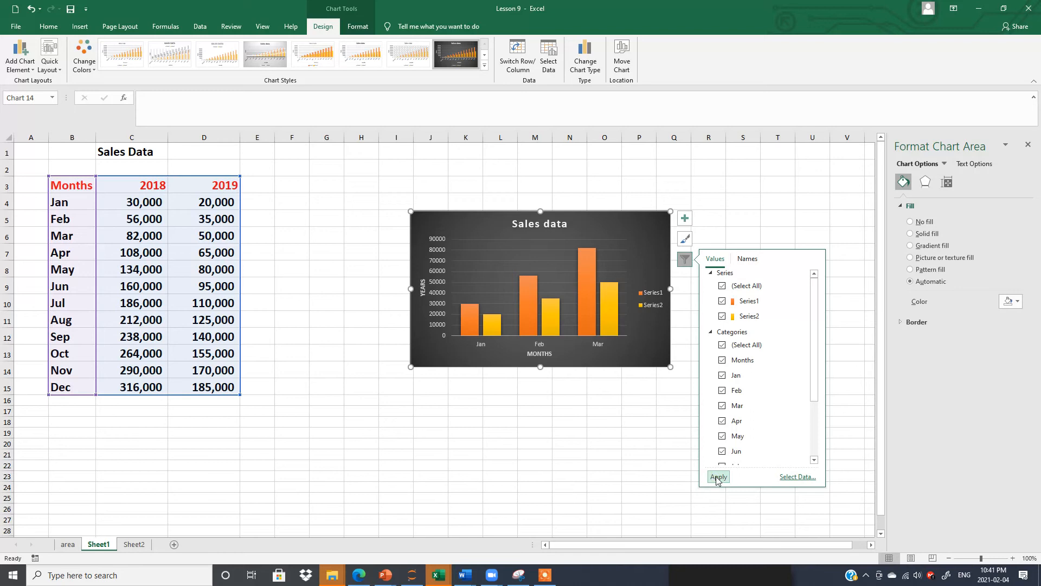
left_click(571, 496)
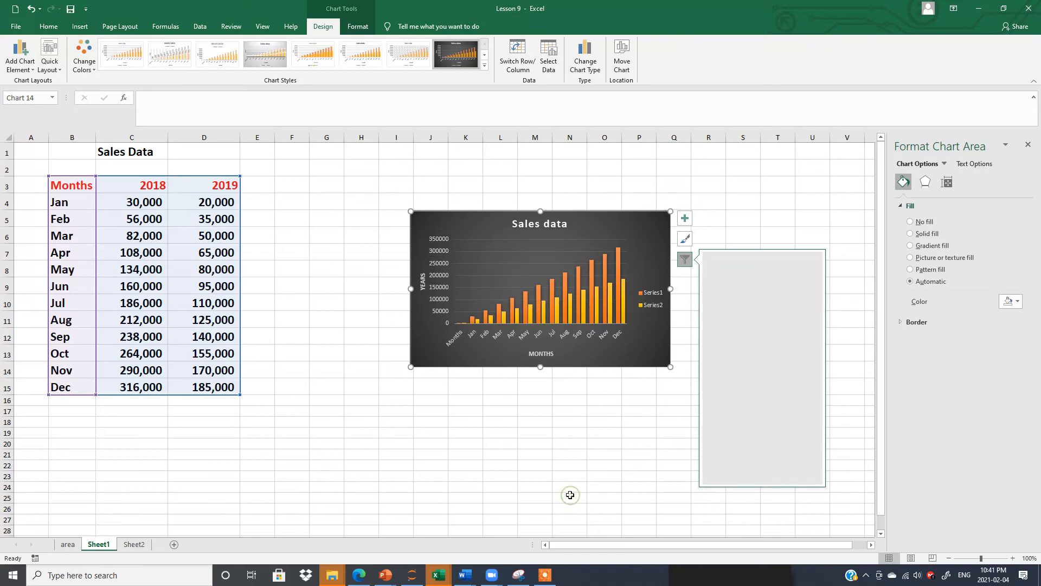
Look through the chart's colour palettes, shape fill colours, and shape effects such as glow and 3-D rotation, without applying any.
left_click(618, 236)
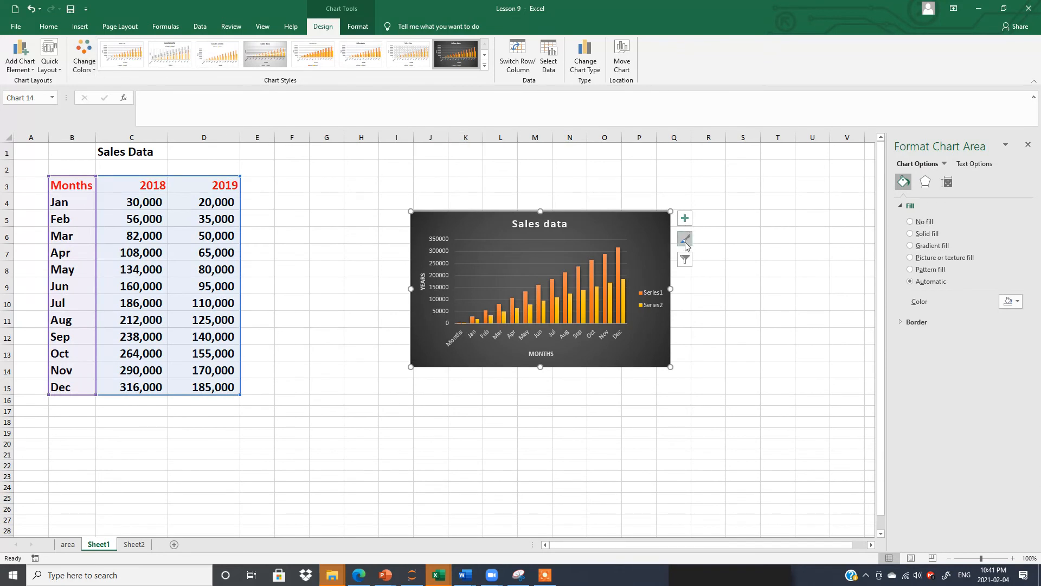
left_click(93, 68)
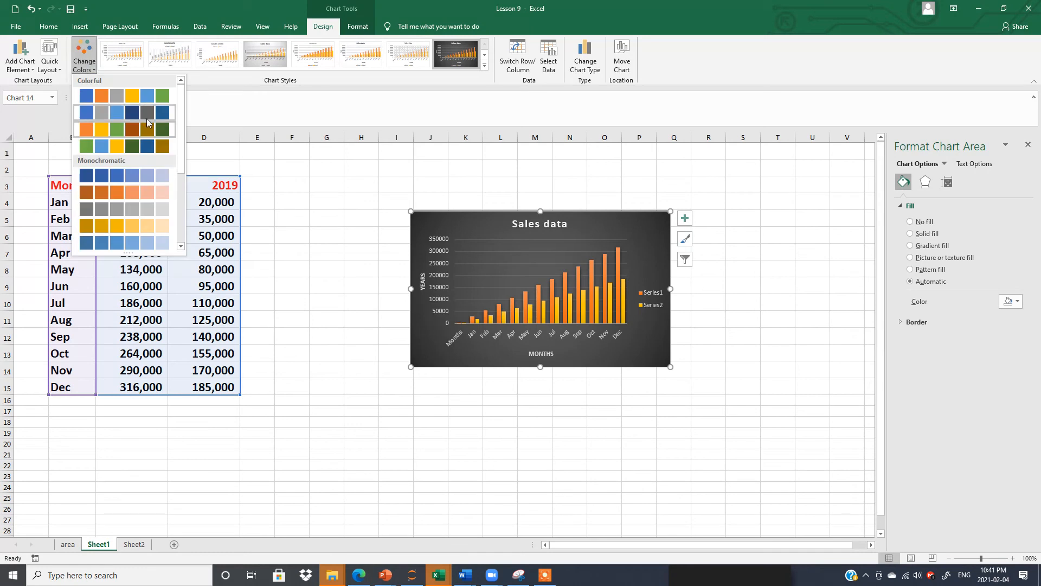
left_click(361, 197)
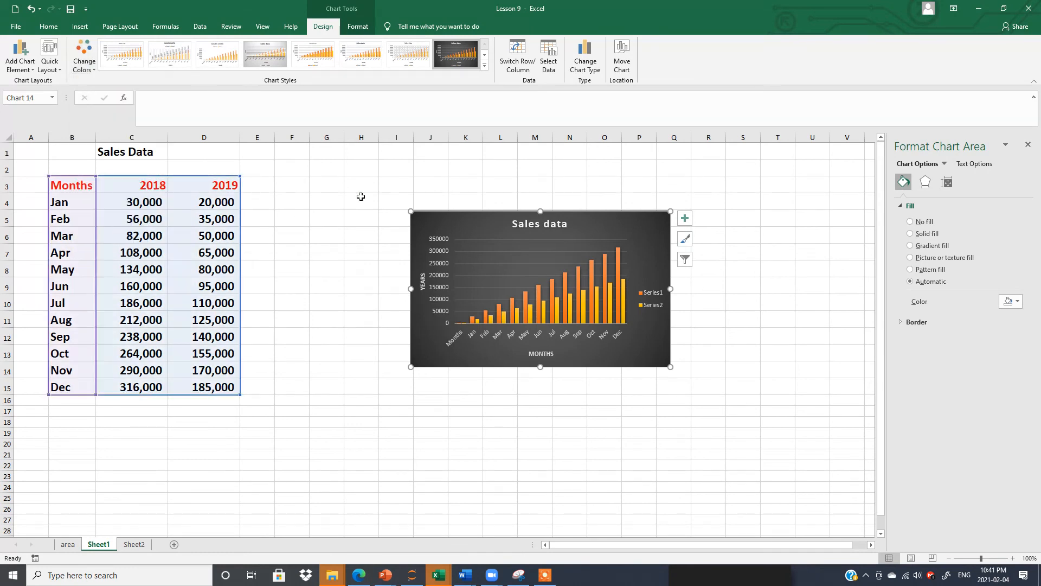
left_click(357, 28)
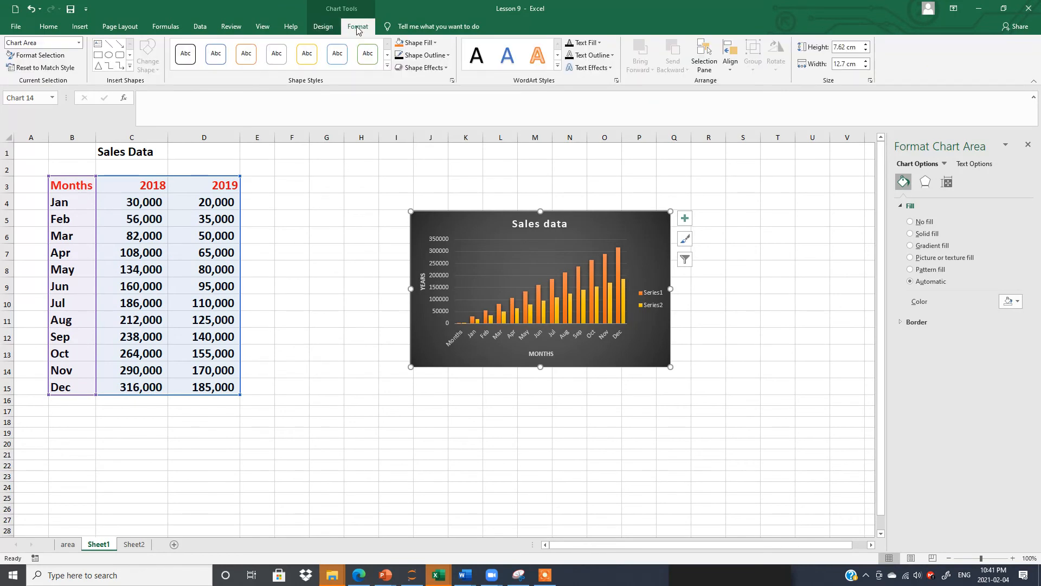
left_click(436, 43)
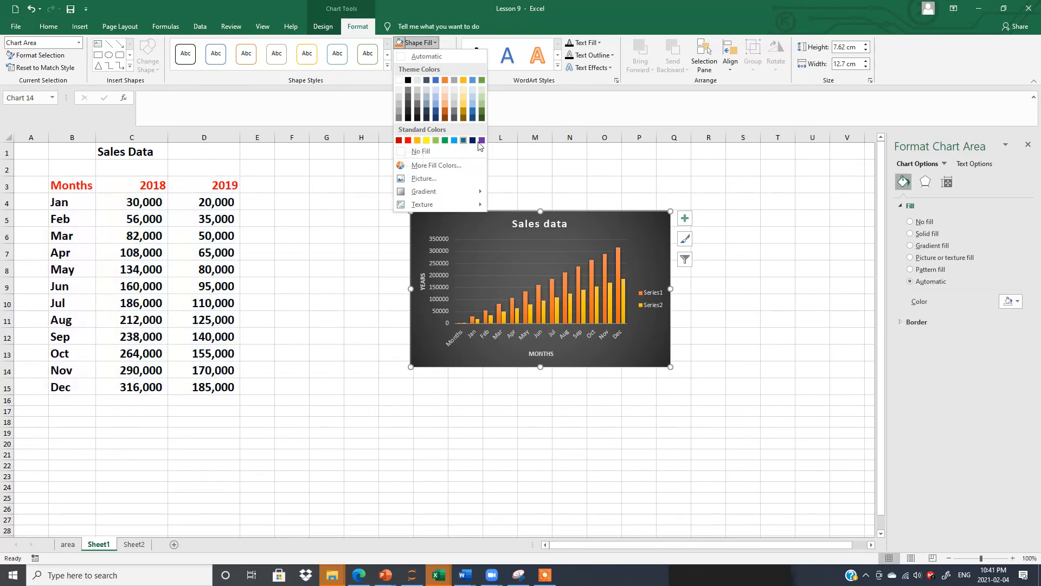
left_click(284, 249)
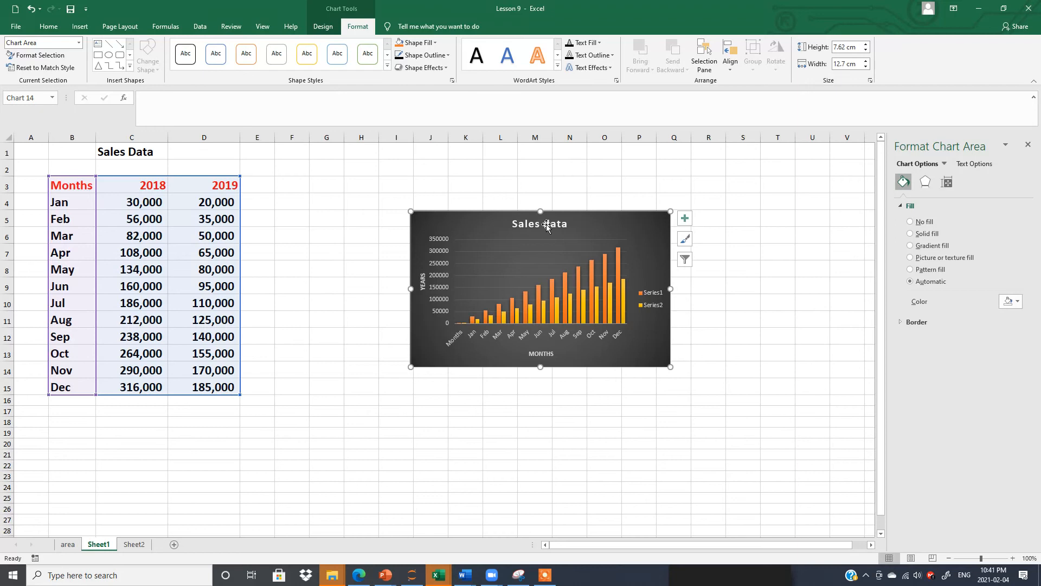
left_click(445, 67)
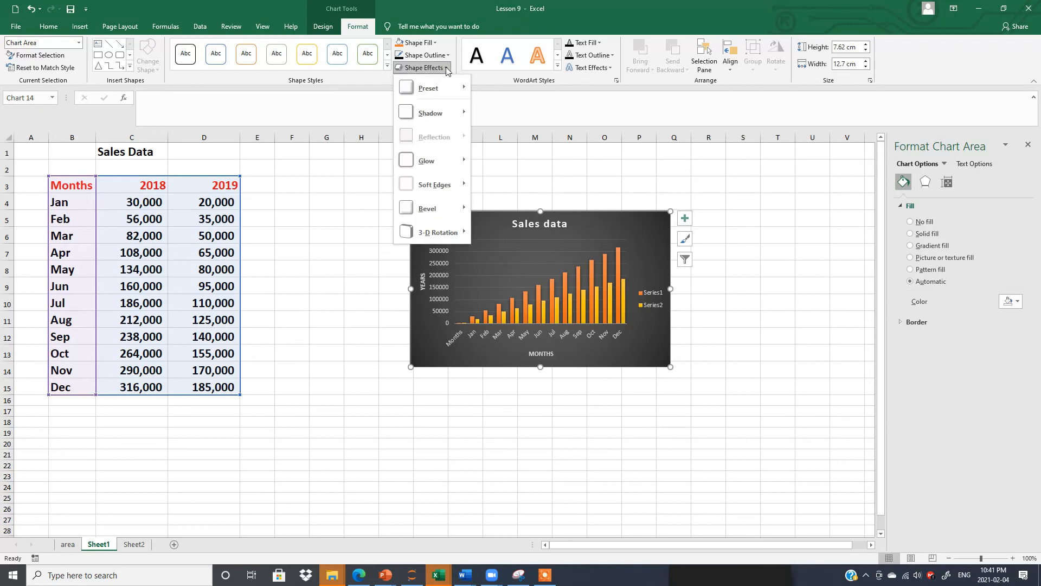
mouse_move(432, 93)
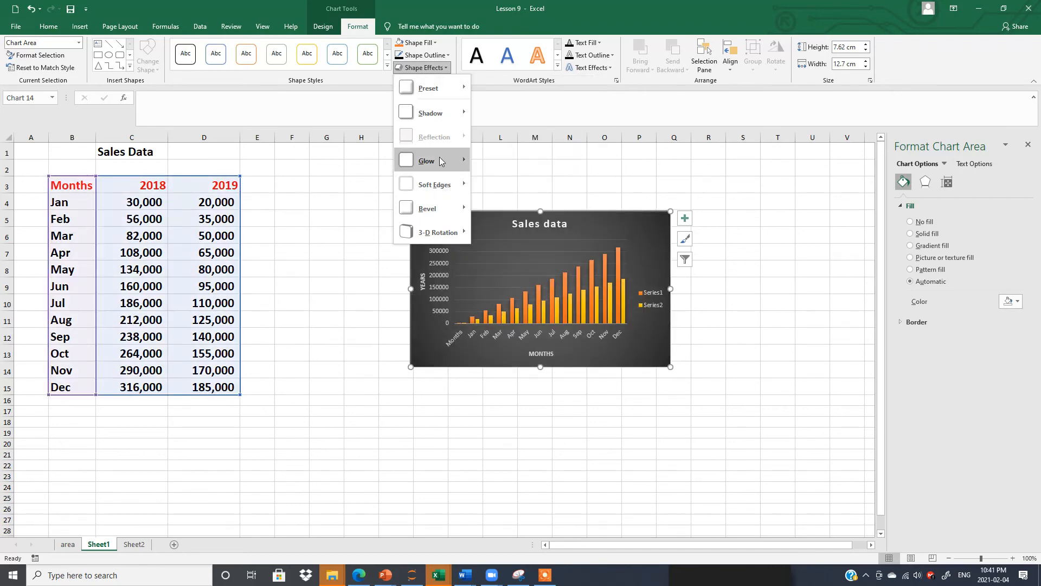
mouse_move(440, 161)
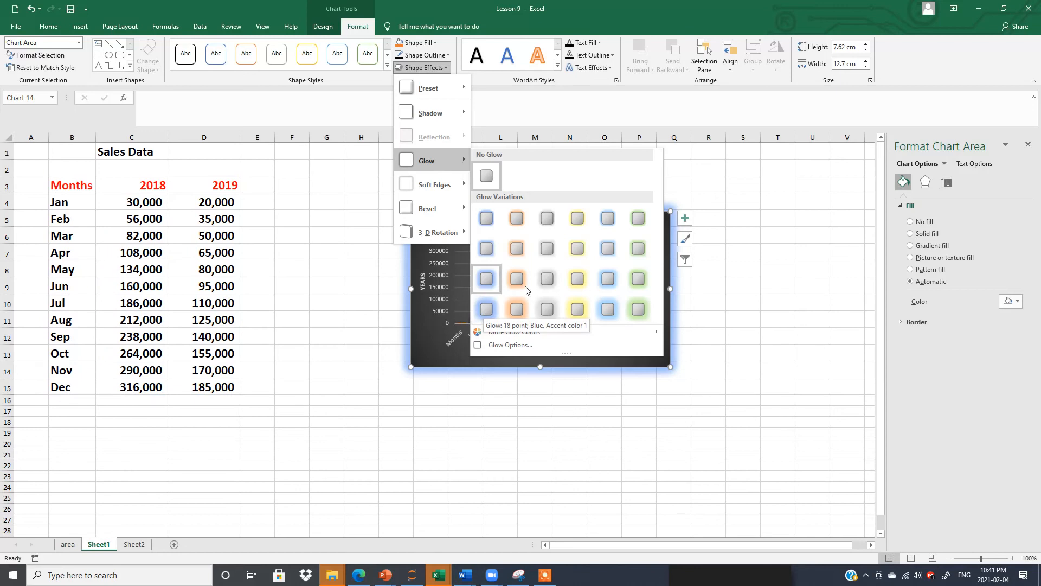
mouse_move(456, 233)
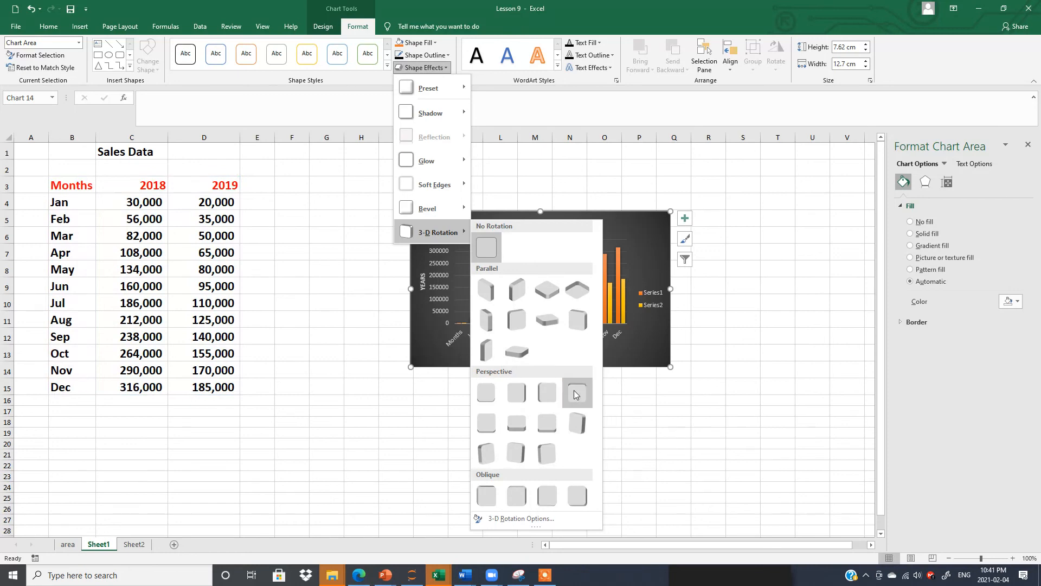
left_click(704, 425)
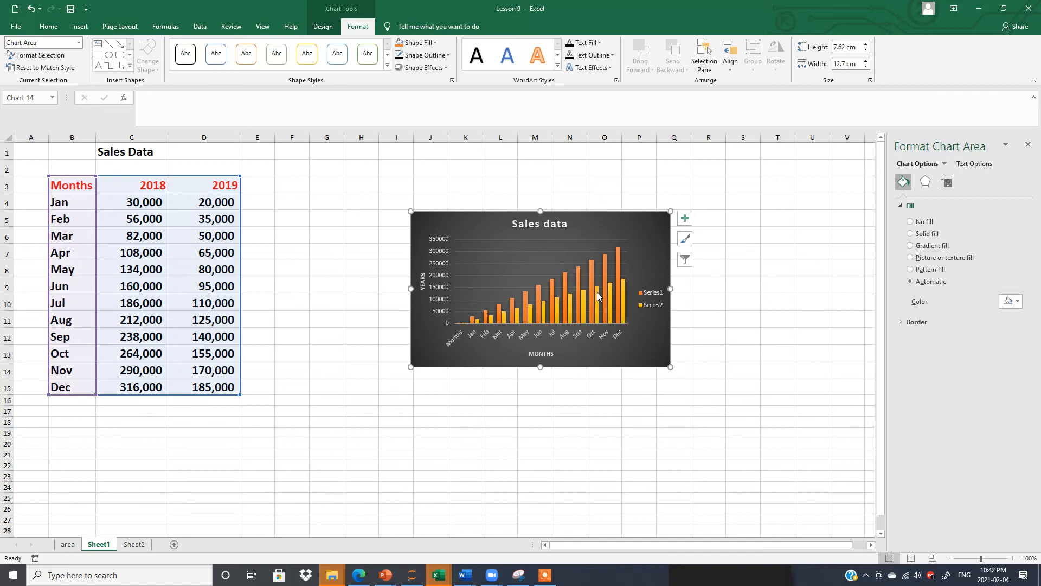
Close the chart area formatting options and delete the column chart from the sheet.
left_click(1028, 147)
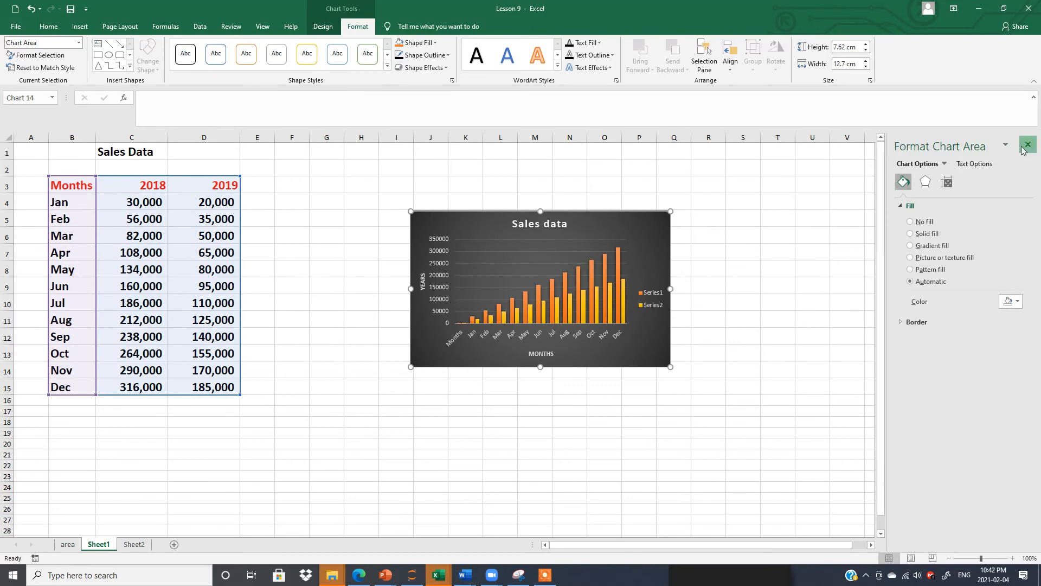
key("Delete")
left_click(489, 224)
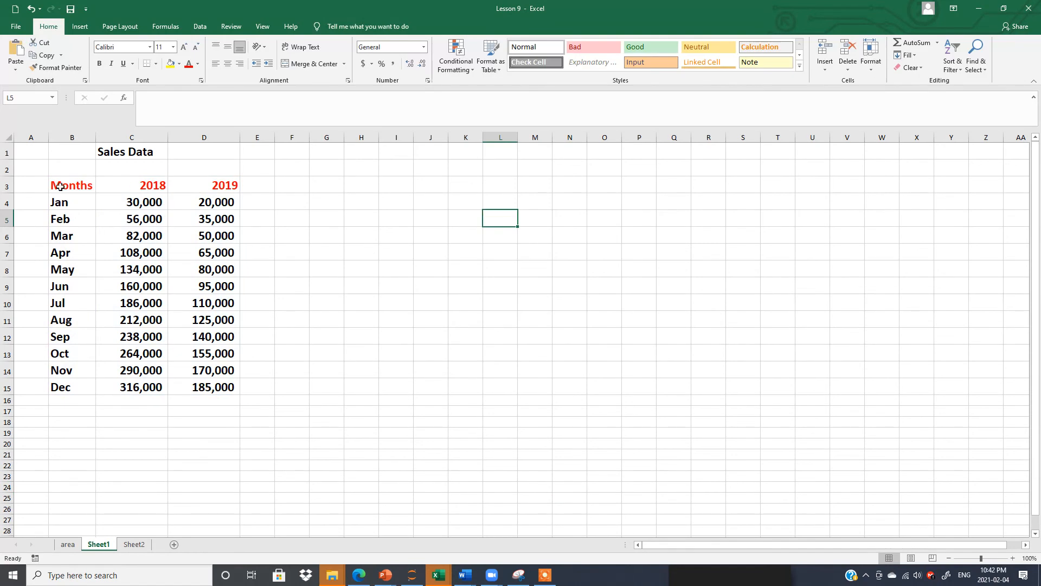
Insert a basic 2-D pie chart from the sales data in B3:D15 and move it up beside the table.
left_click_drag(60, 186, 217, 386)
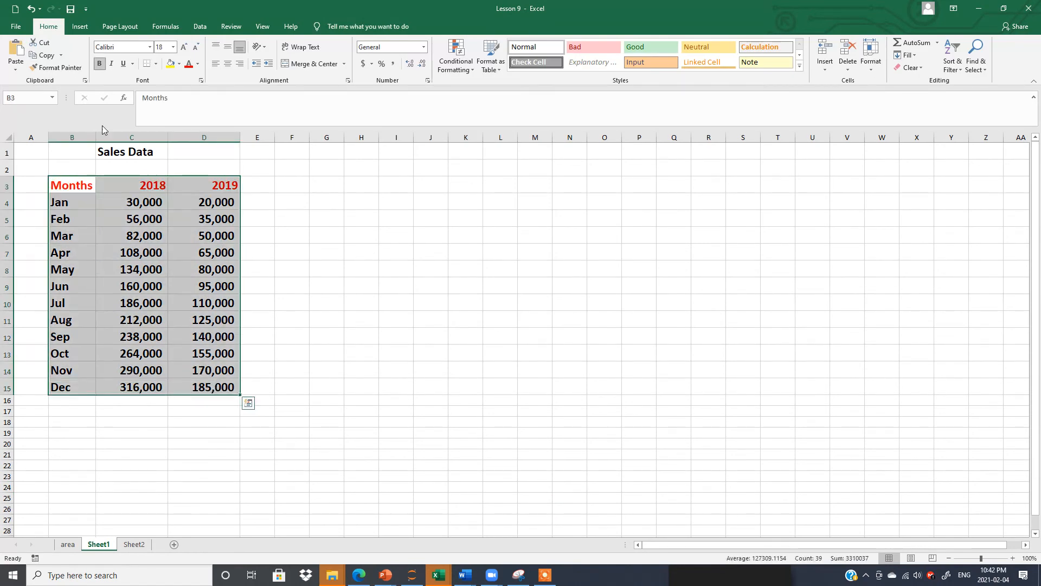
left_click(81, 27)
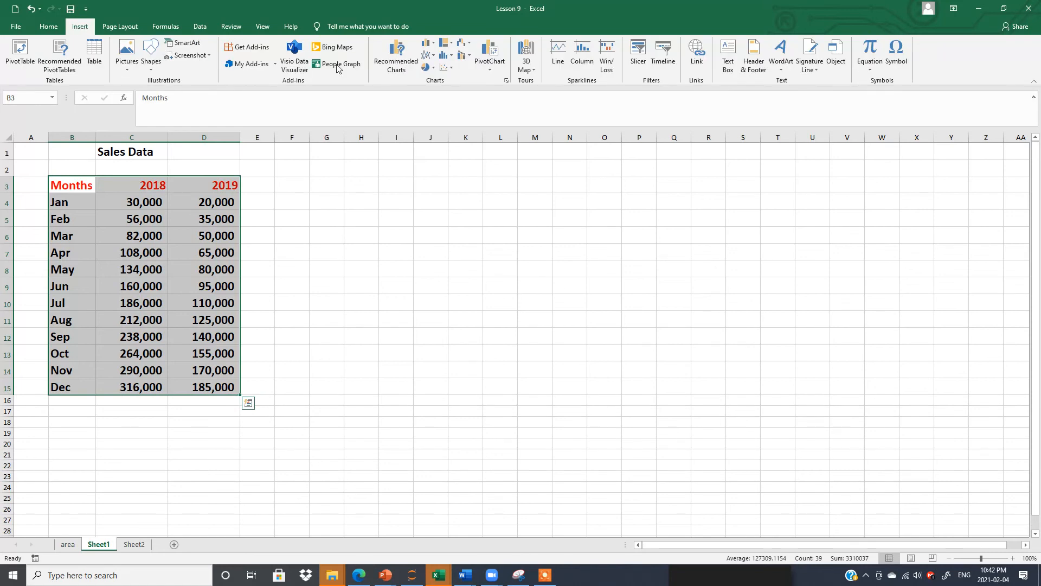
left_click(433, 70)
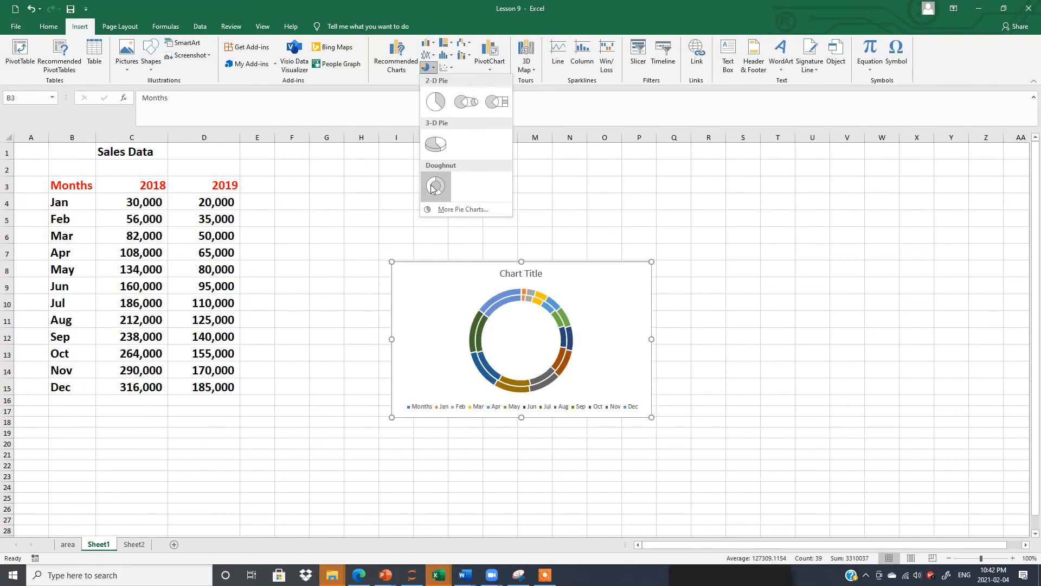
left_click(439, 101)
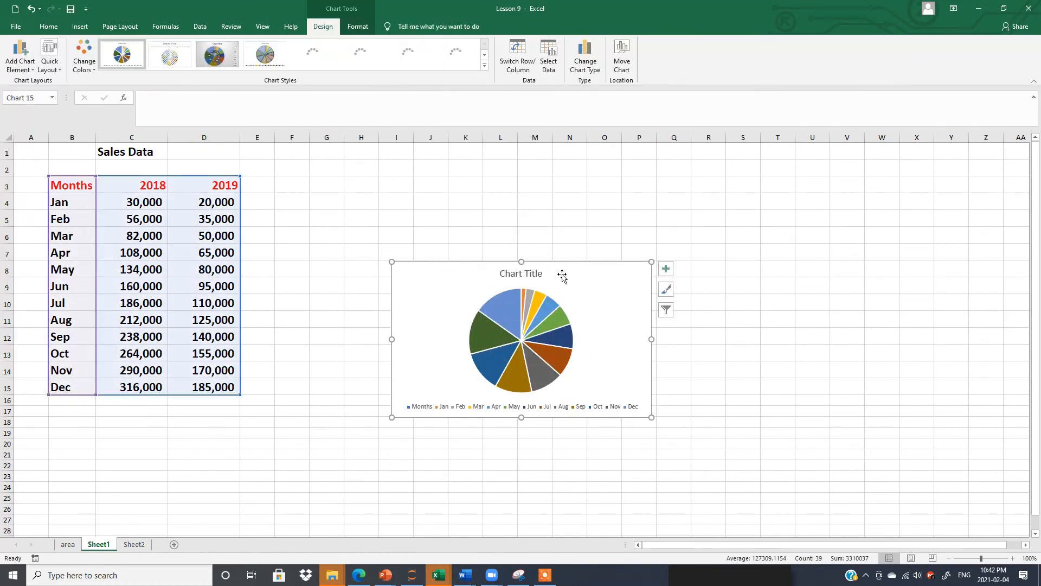
left_click_drag(568, 264, 582, 213)
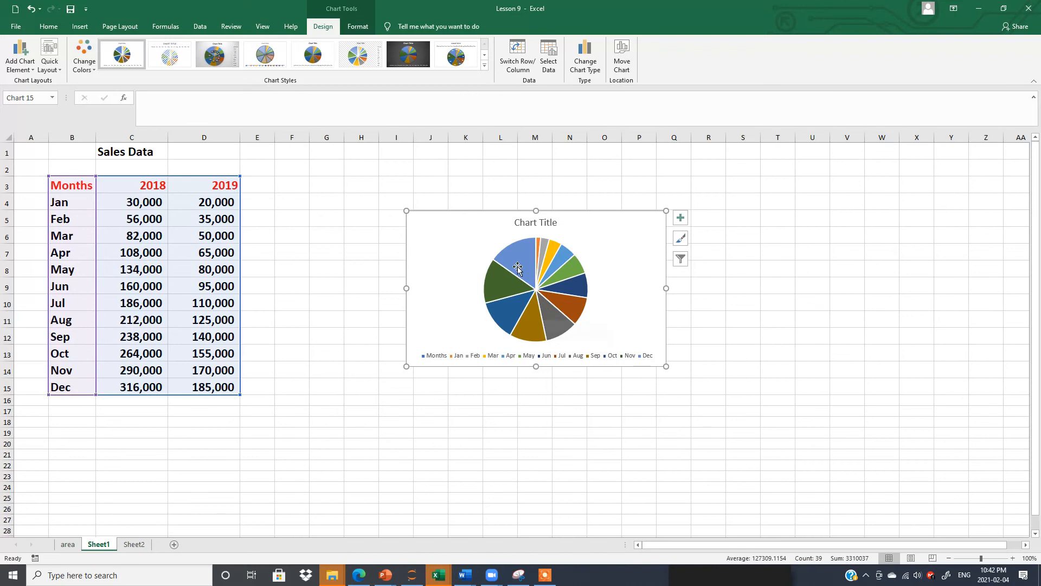
Try the dark chart style and the style with percentage labels on the pie chart, and undo both style changes.
left_click(408, 55)
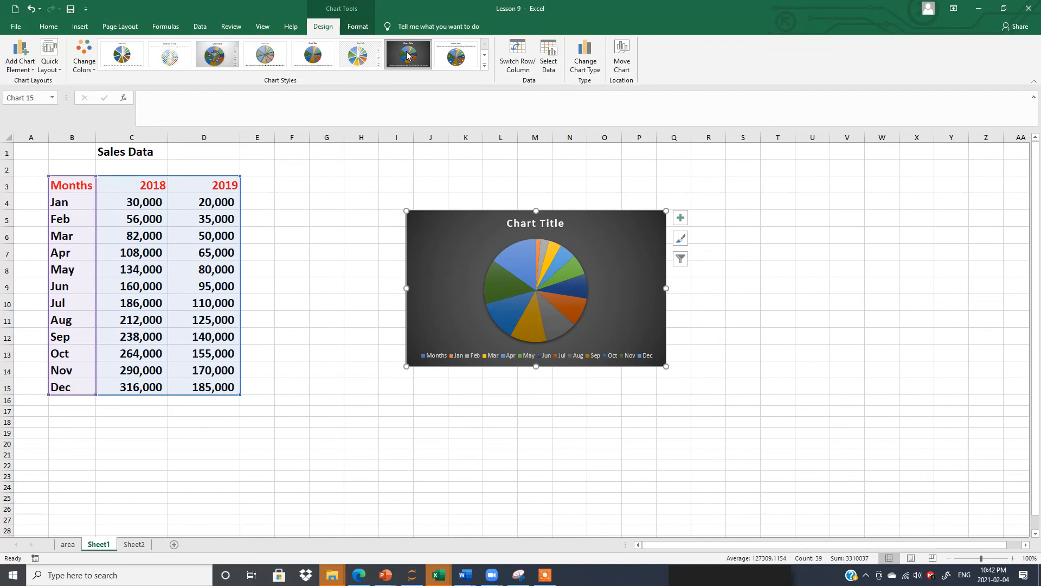
left_click(457, 58)
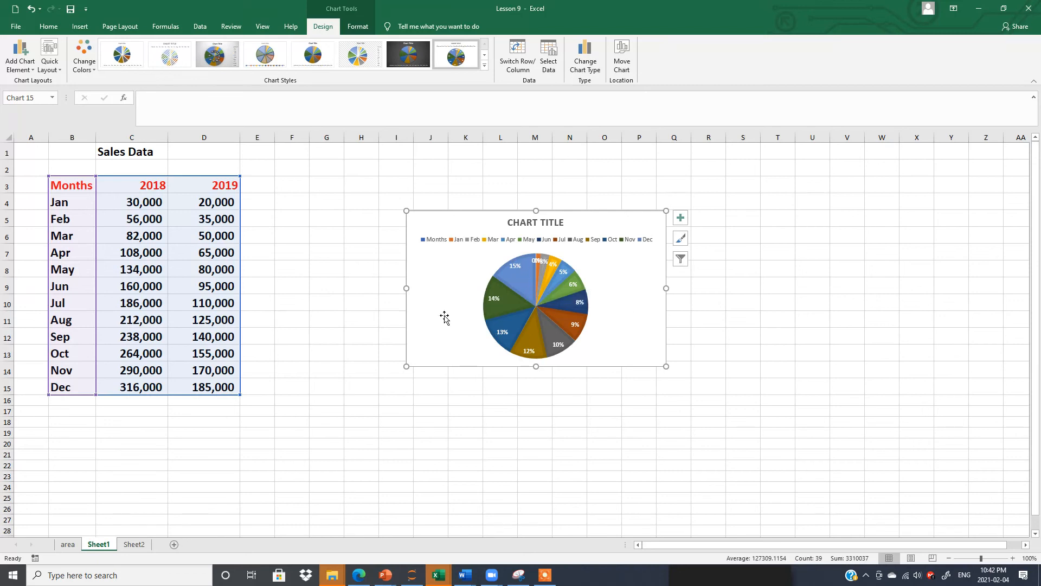
left_click(681, 219)
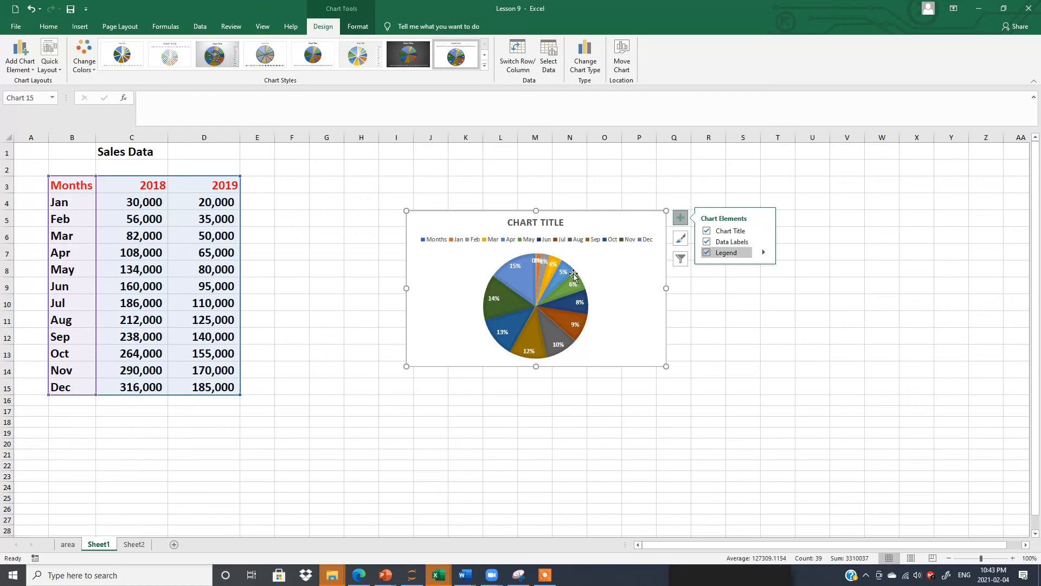
left_click(759, 387)
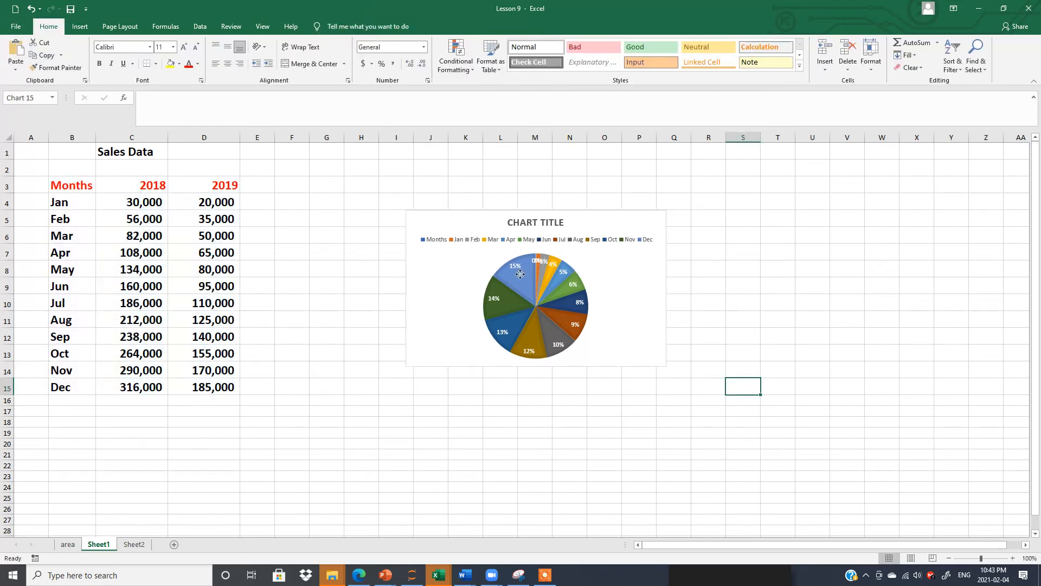
left_click(539, 279)
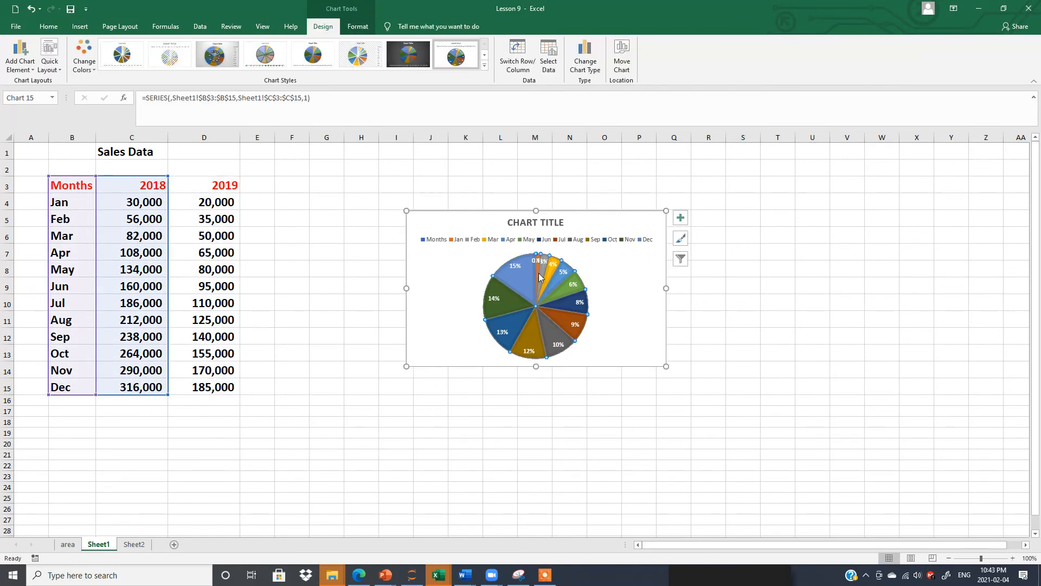
left_click(32, 9)
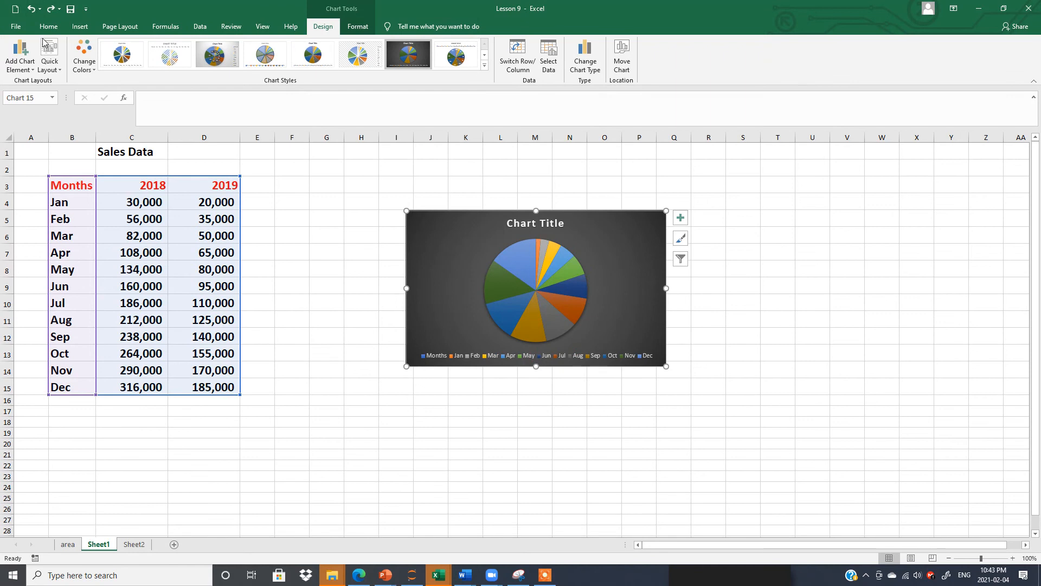
left_click(32, 10)
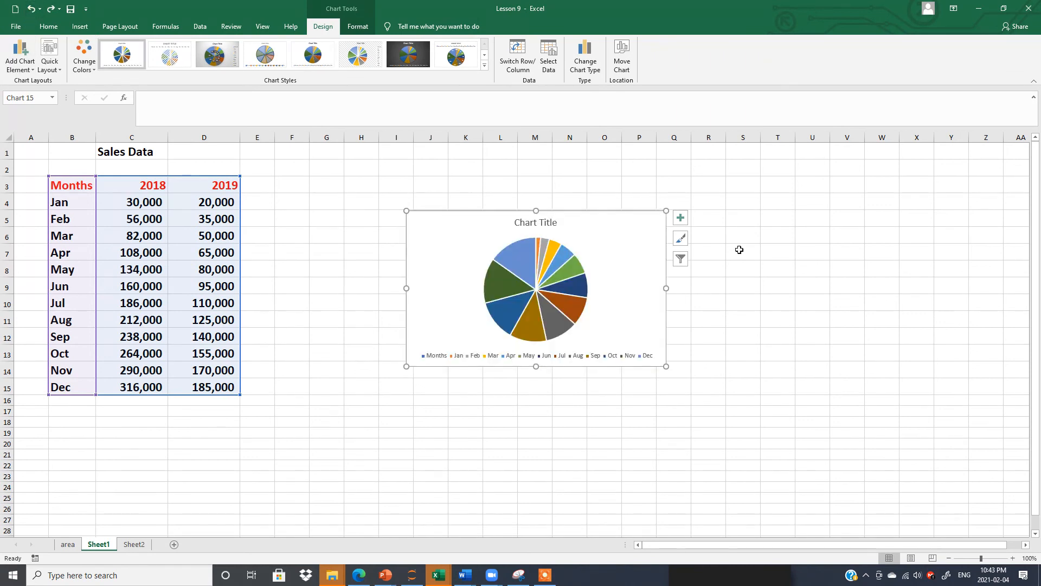
Try toggling the pie chart's data labels and hiding its legend, and delete the pie chart from the sheet.
left_click(680, 218)
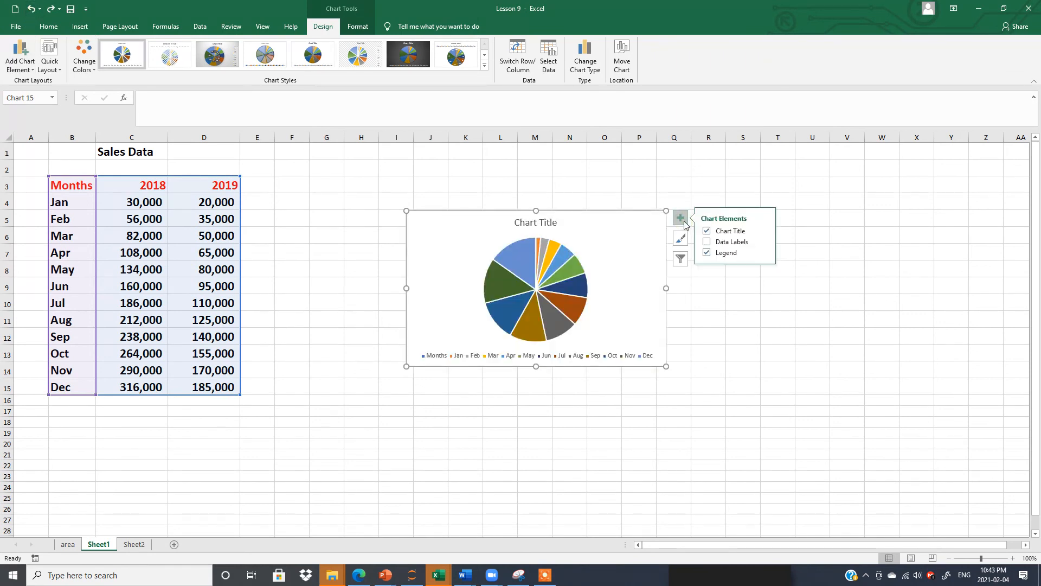
left_click(706, 242)
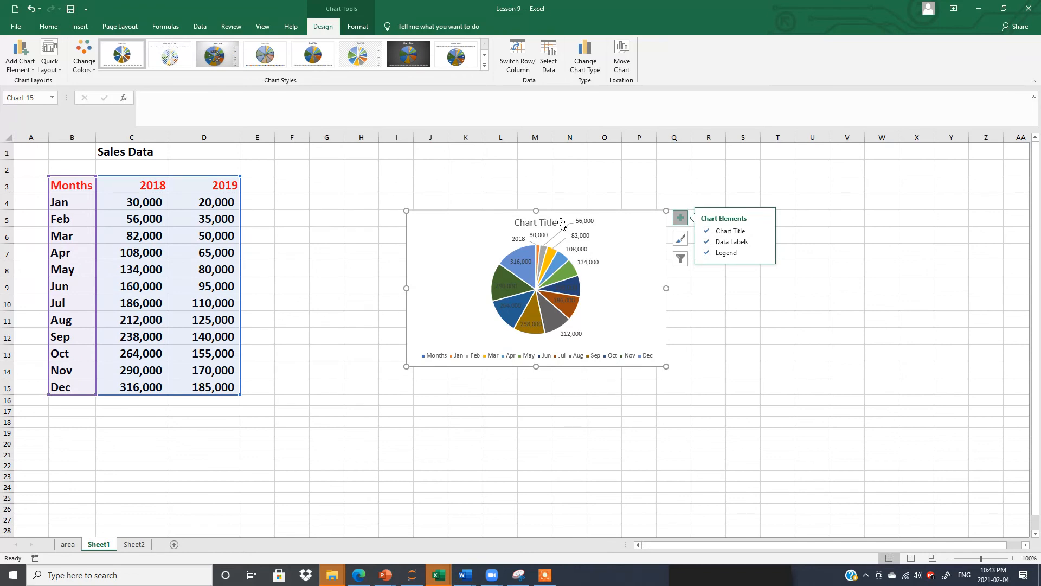
left_click(706, 241)
left_click(707, 253)
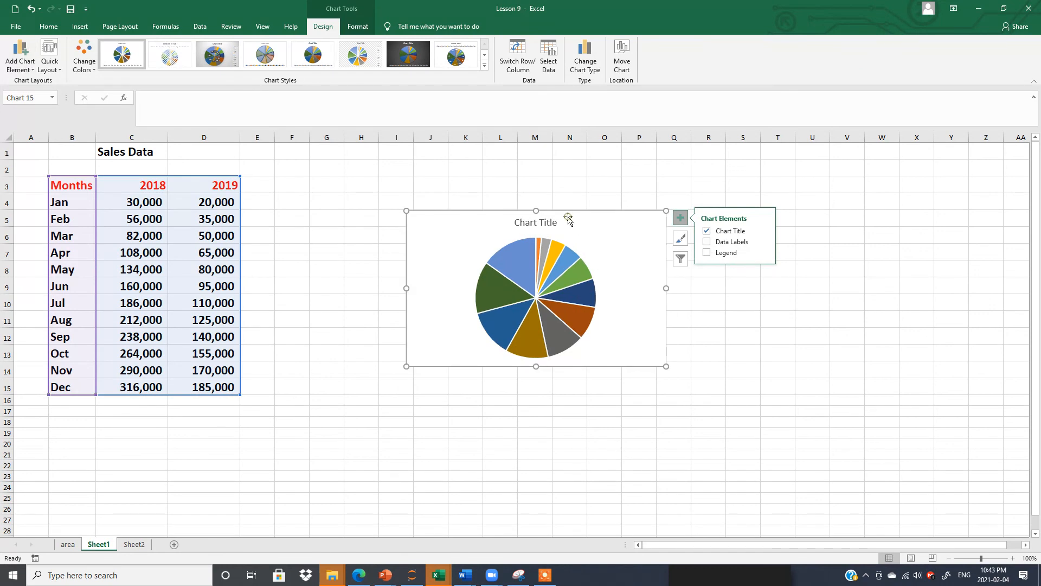
key("Delete")
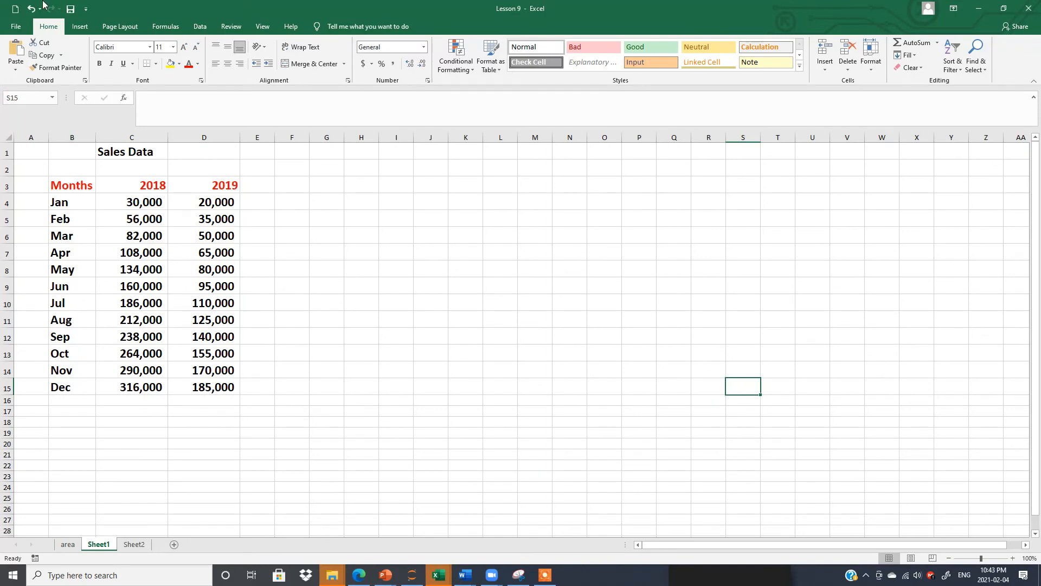
left_click(81, 29)
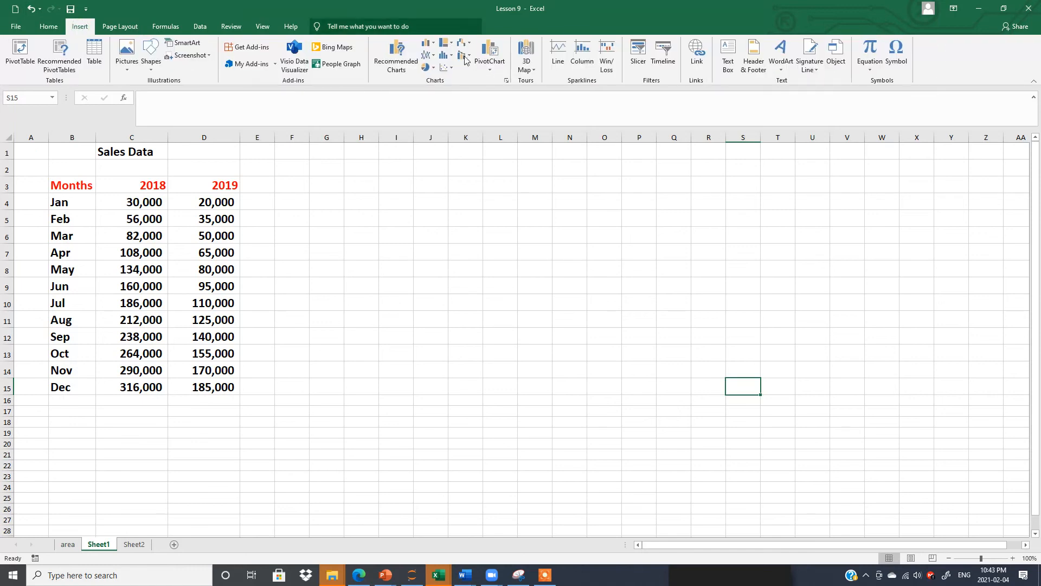
left_click(426, 57)
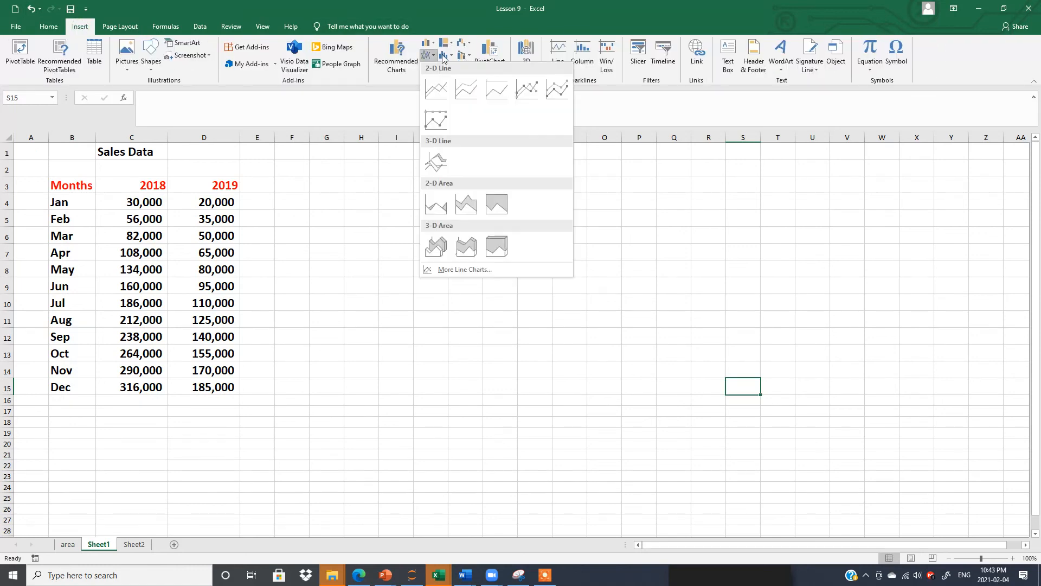
left_click(495, 204)
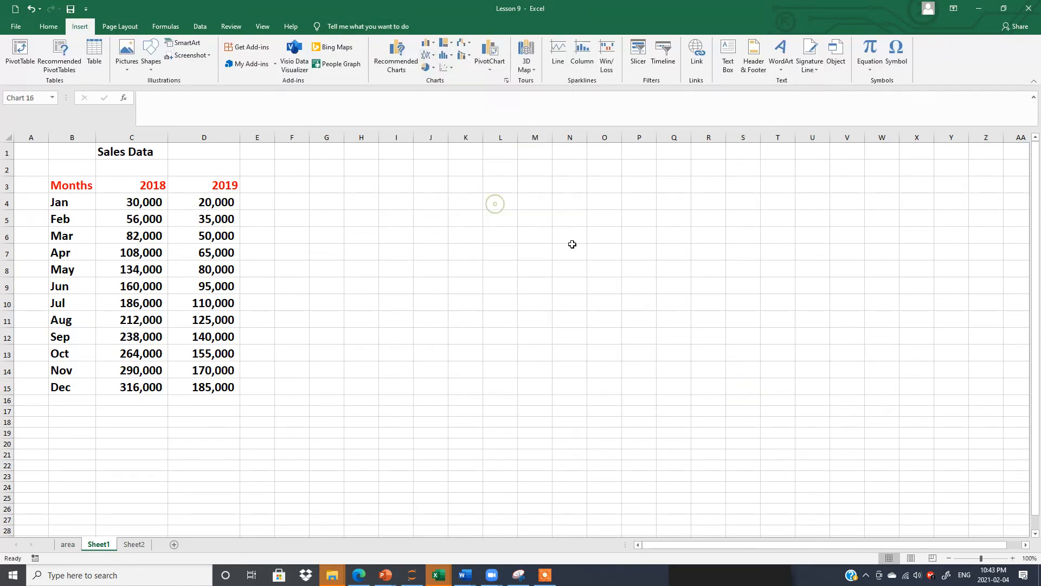
left_click(30, 9)
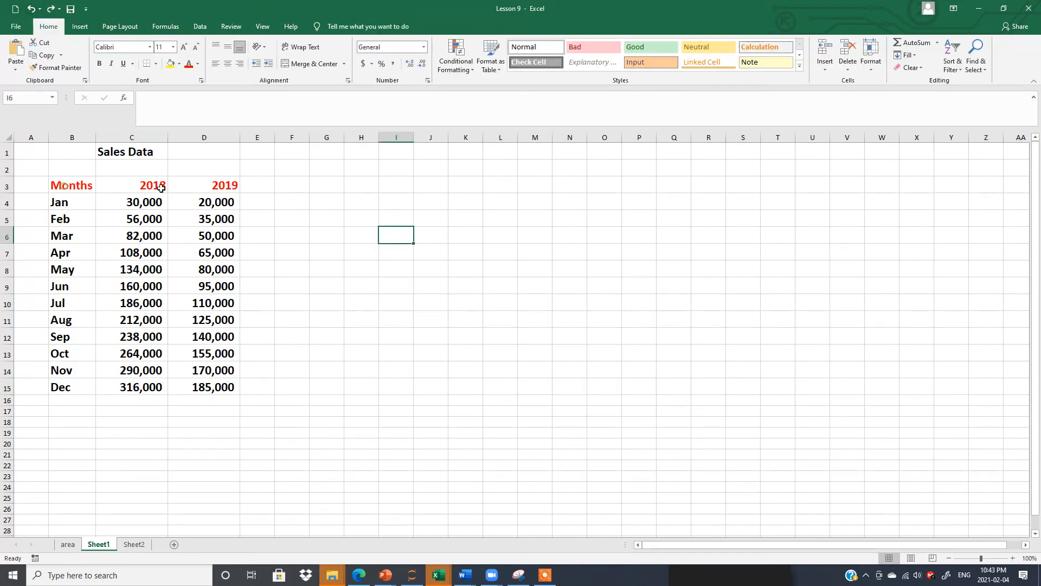
Look through the waterfall, stock, surface and radar chart types for the sales data in B3:D15 without inserting one.
left_click_drag(65, 186, 231, 386)
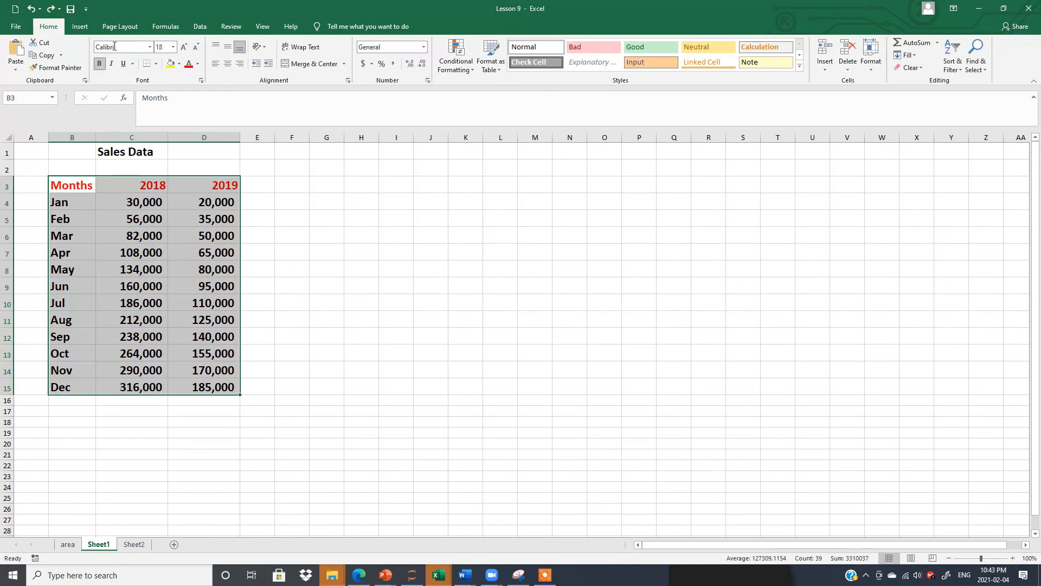
left_click(82, 29)
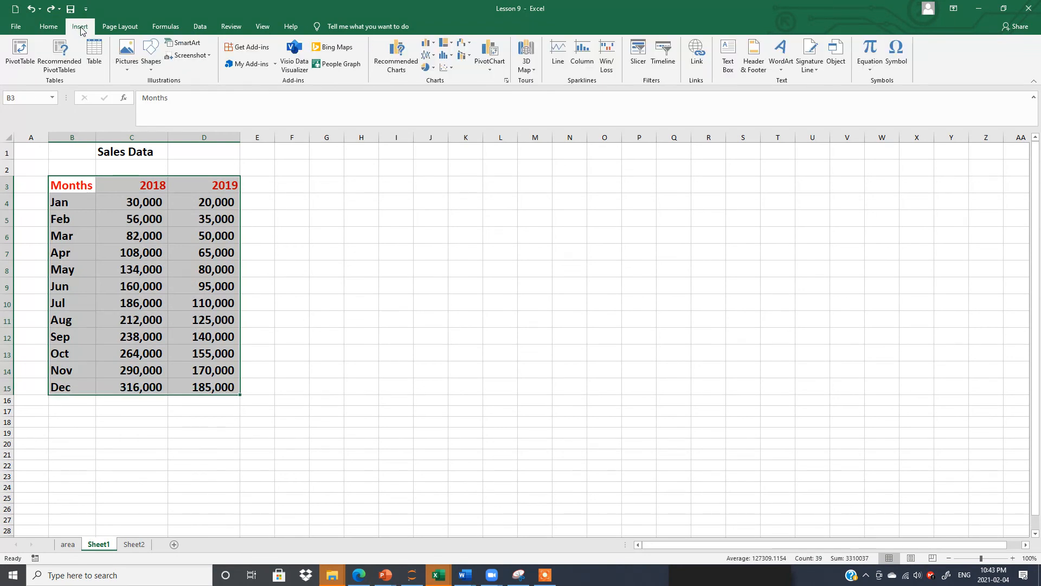
left_click(463, 43)
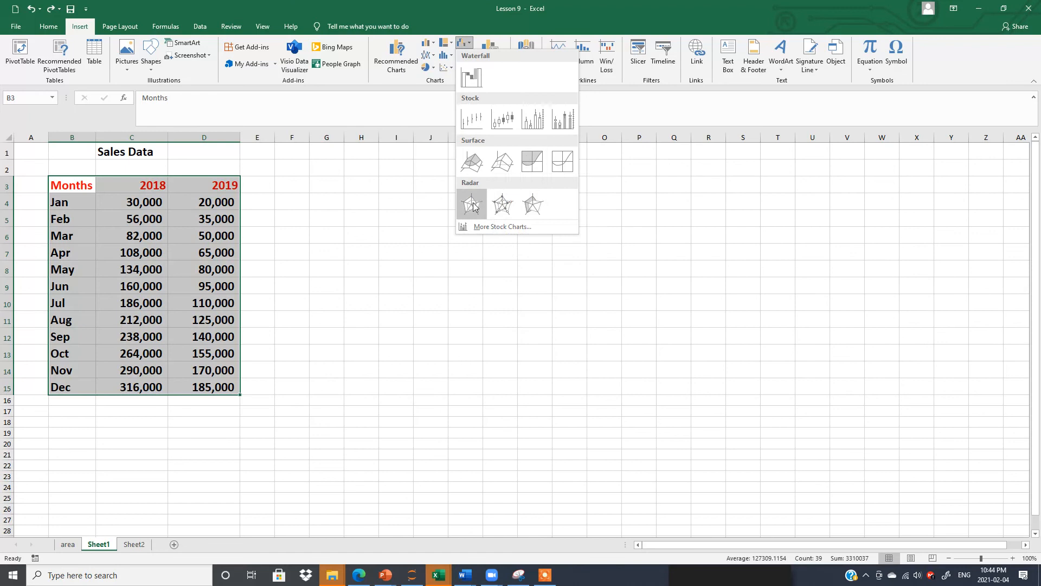
left_click(360, 189)
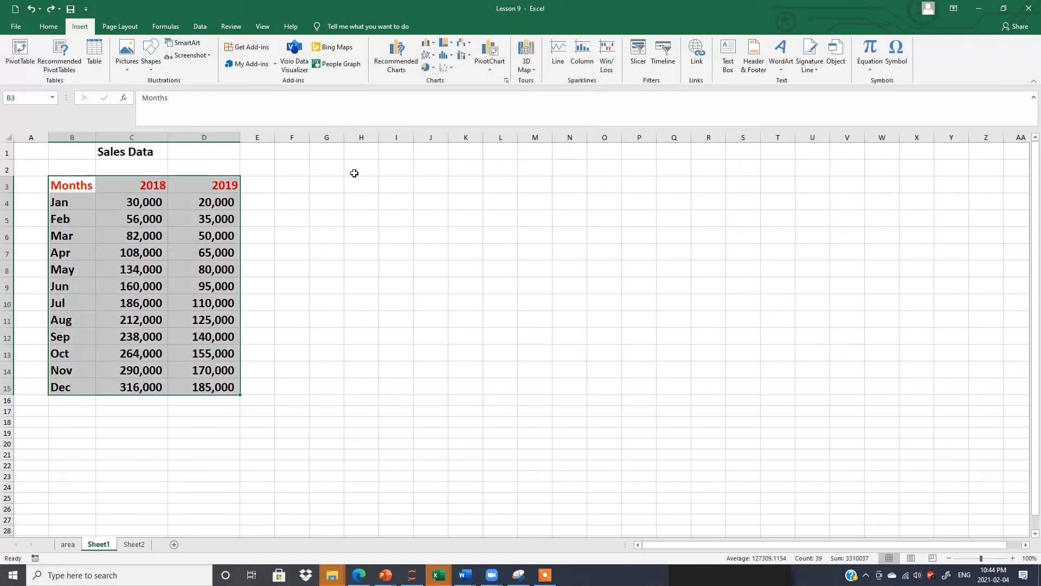
Insert a basic scatter chart from the sales data in B3:D15 and delete it again.
left_click(451, 69)
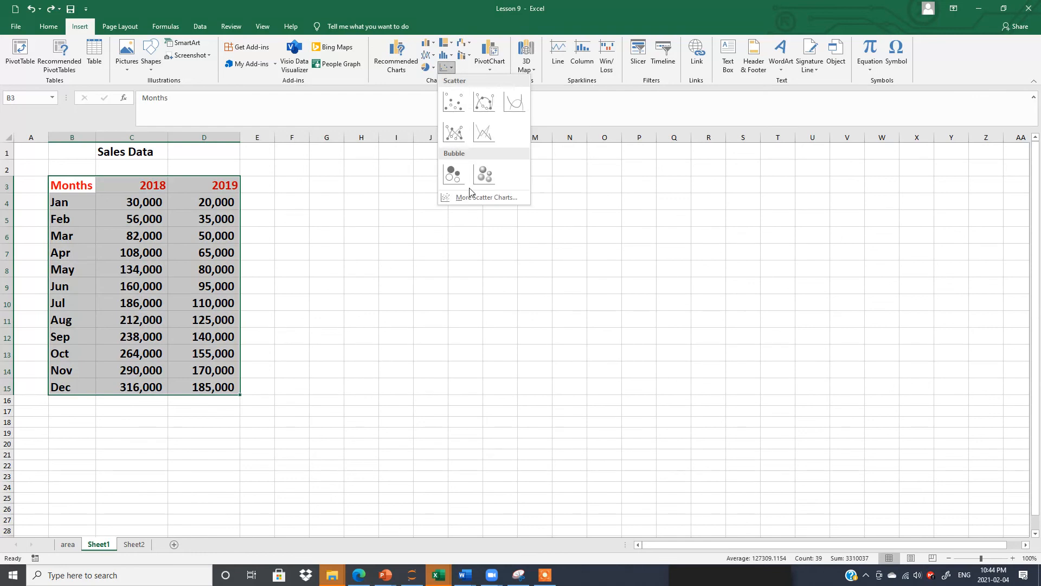
left_click(453, 101)
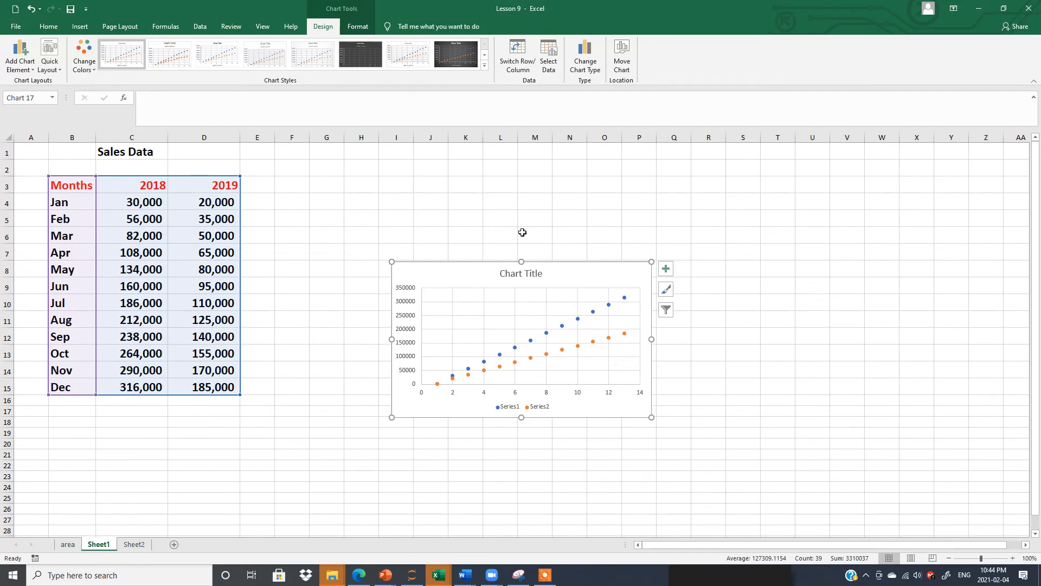
left_click(483, 298)
key("Delete")
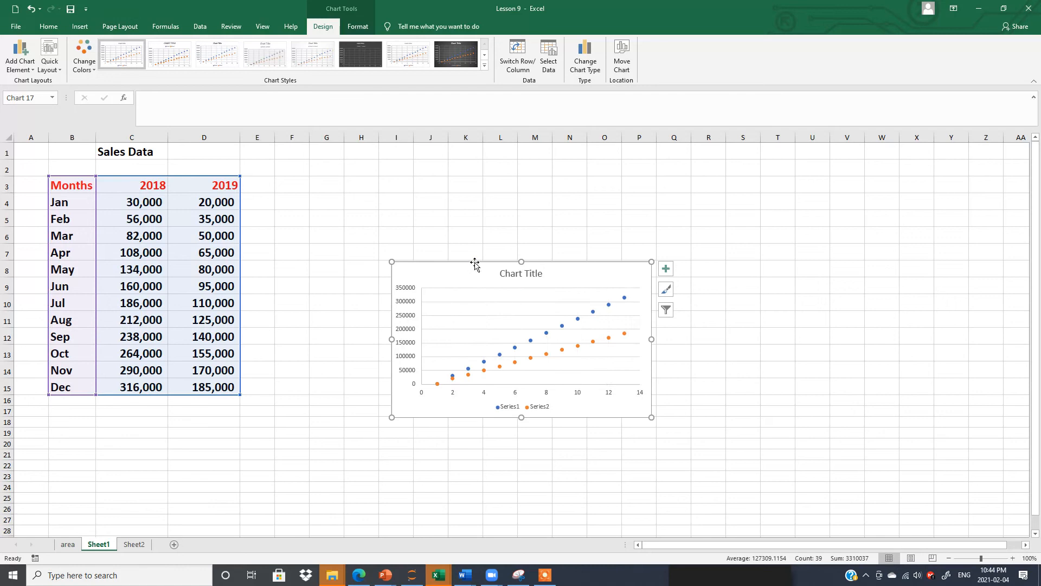
key("Delete")
Preview the scatter and bubble chart types for the sales data in B3:D15 without inserting one.
left_click(121, 205)
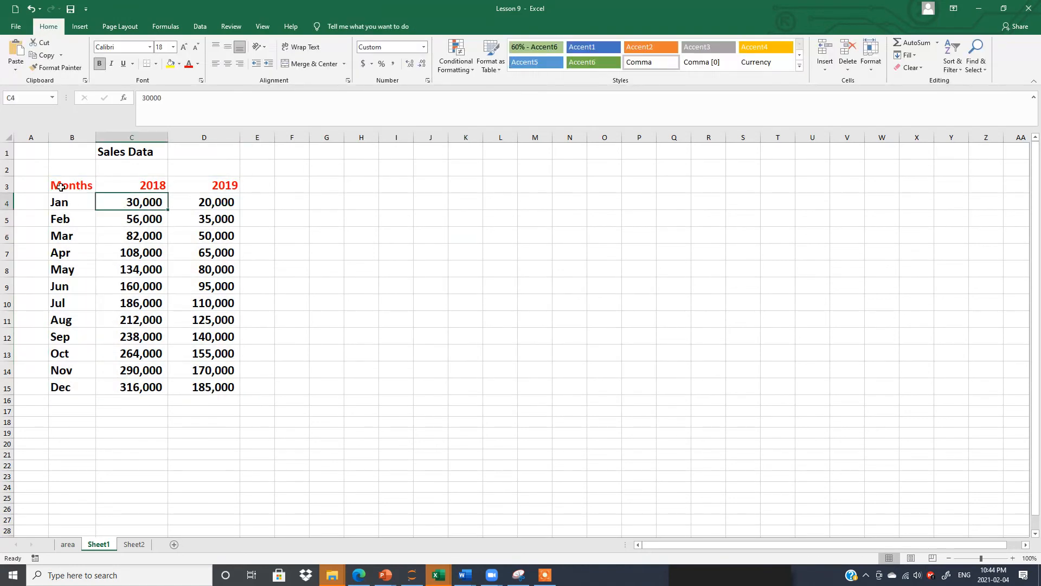
left_click_drag(60, 185, 217, 388)
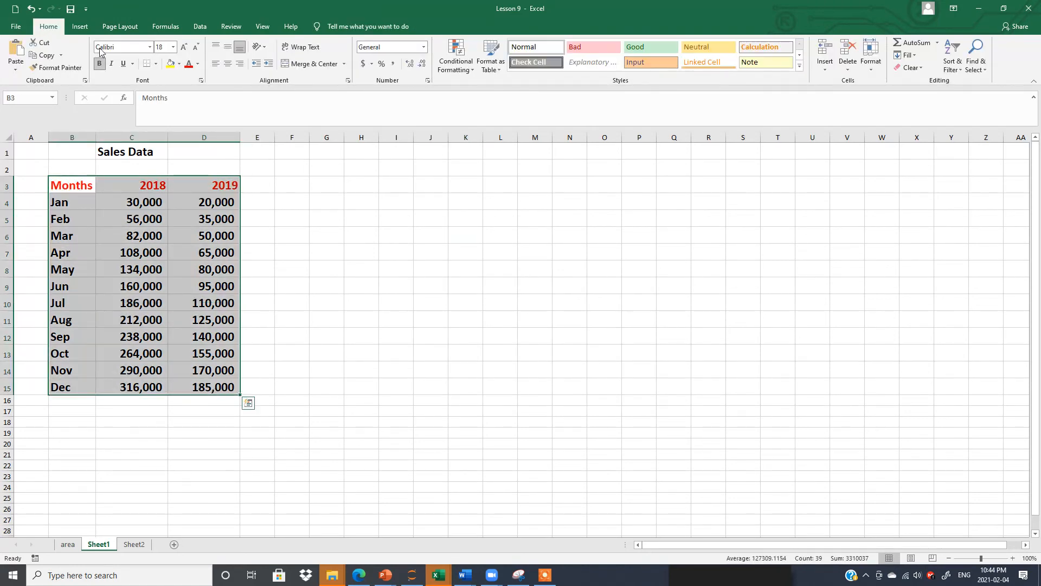
left_click(82, 27)
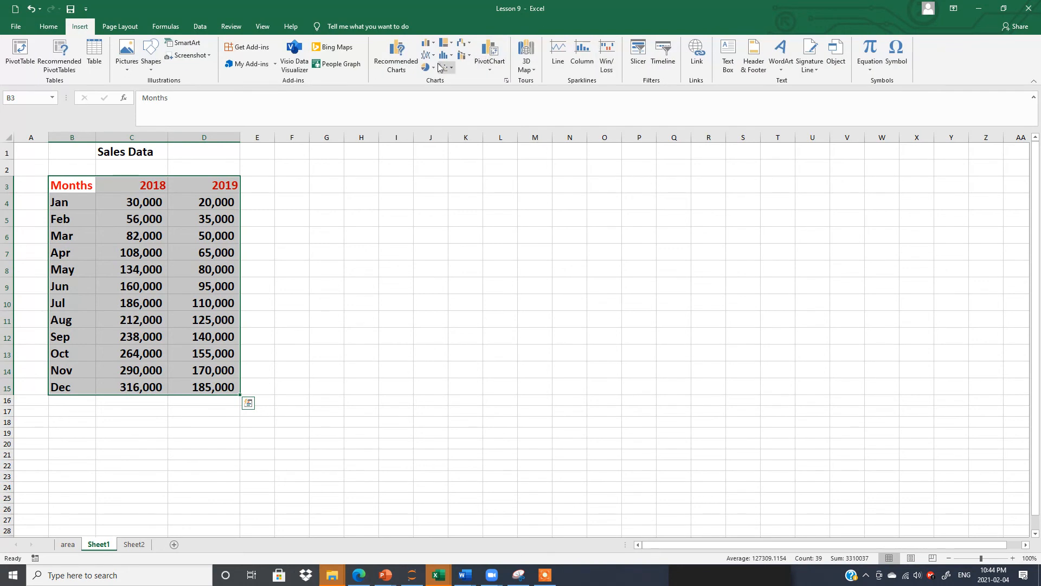
left_click(449, 68)
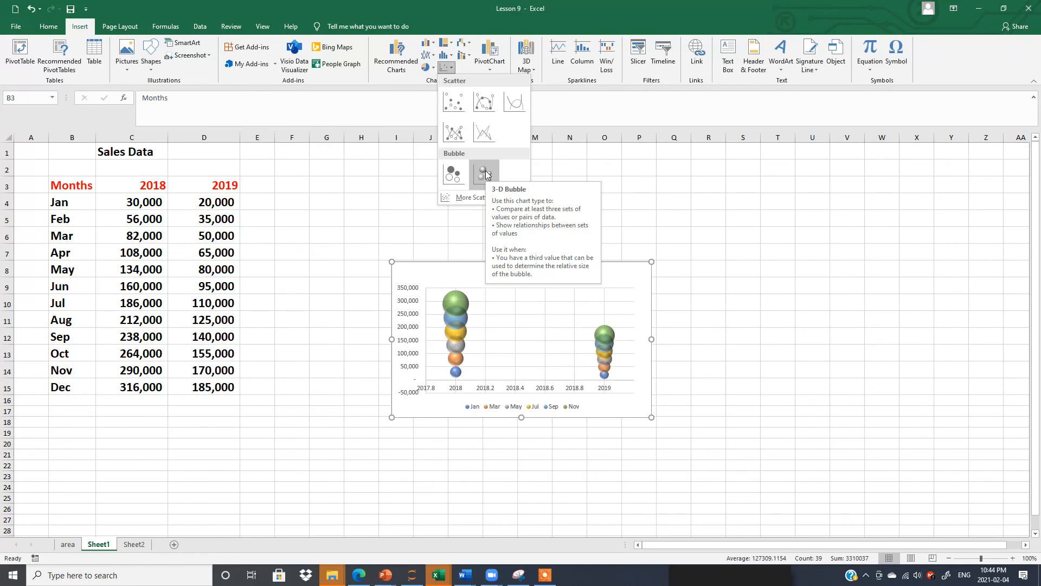
left_click(733, 221)
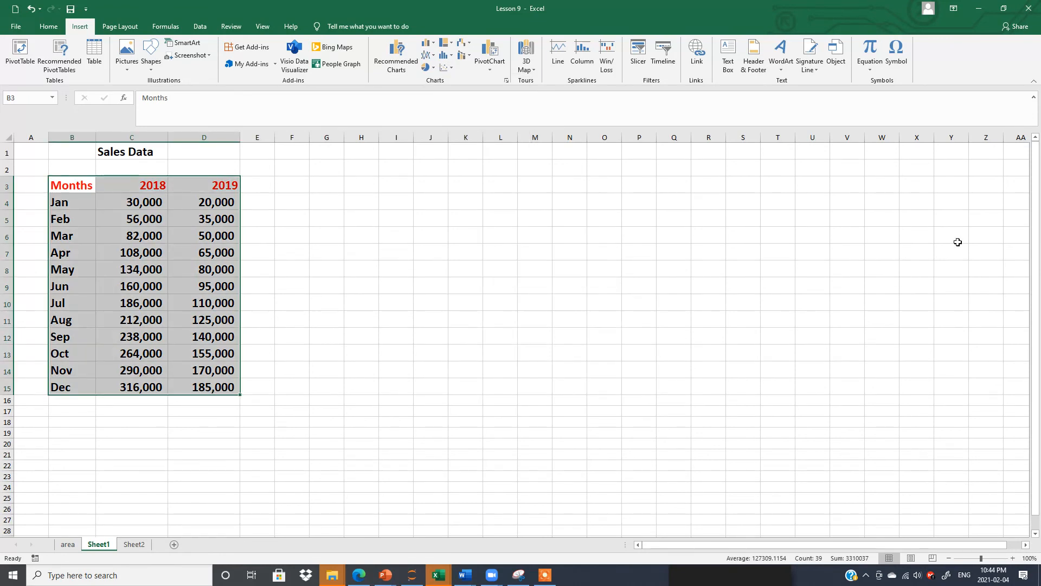
Insert a scatter chart with smooth lines and markers from the price and quantity data in B4:C11 on Sheet2.
left_click(133, 546)
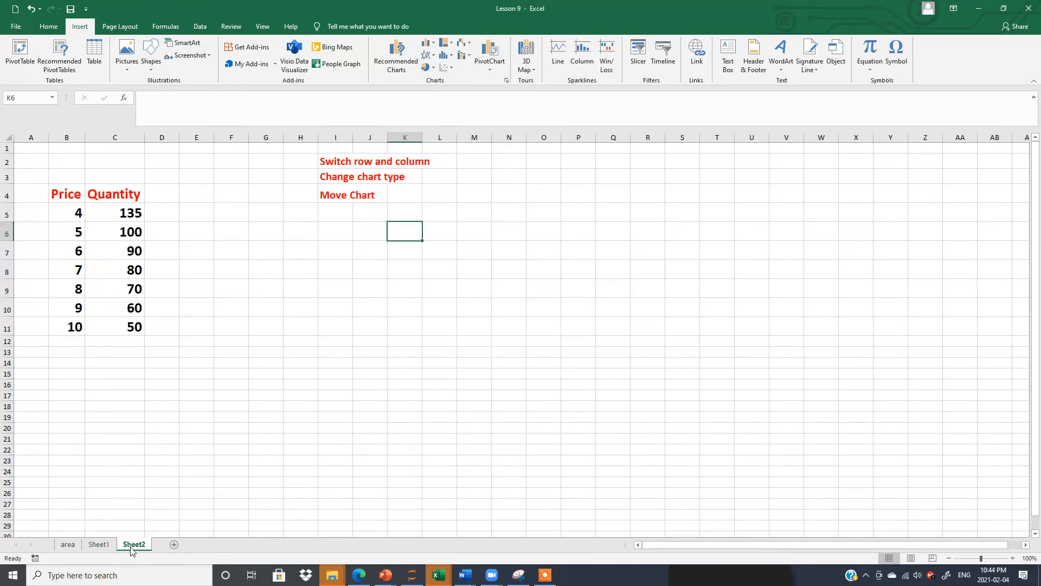
left_click(474, 403)
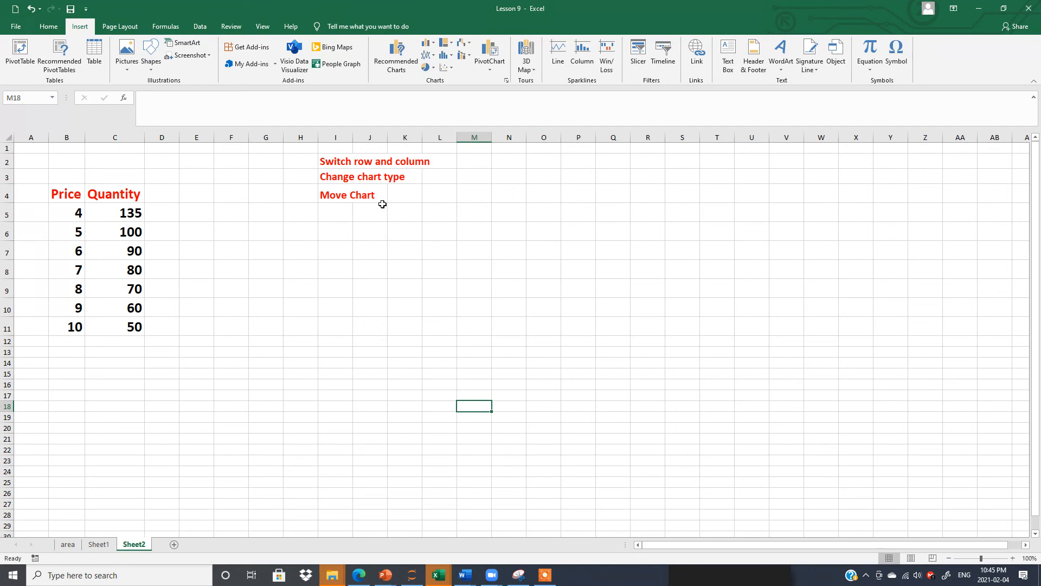
left_click_drag(59, 194, 123, 332)
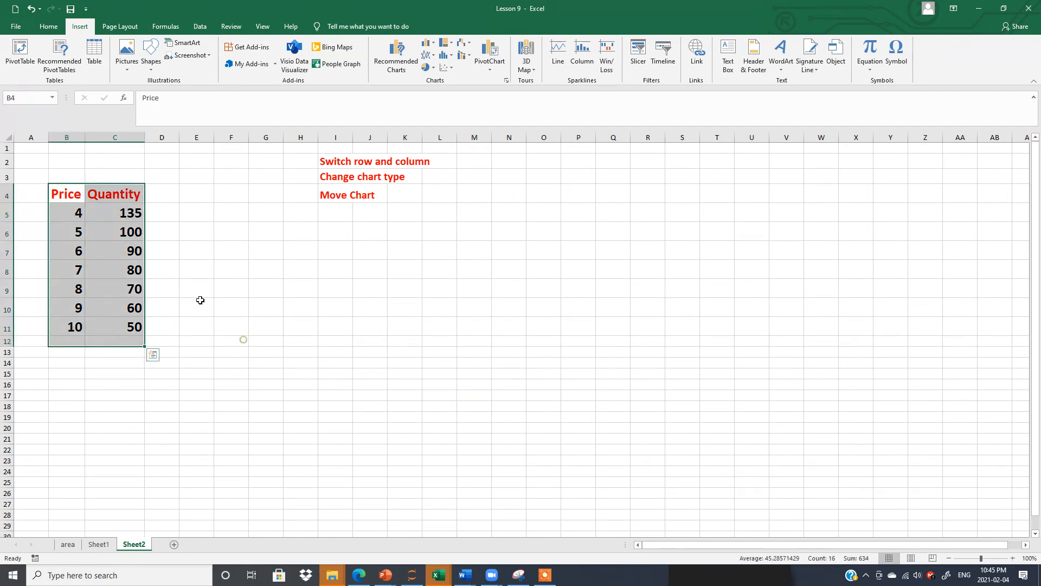
left_click(238, 340)
left_click_drag(63, 193, 136, 326)
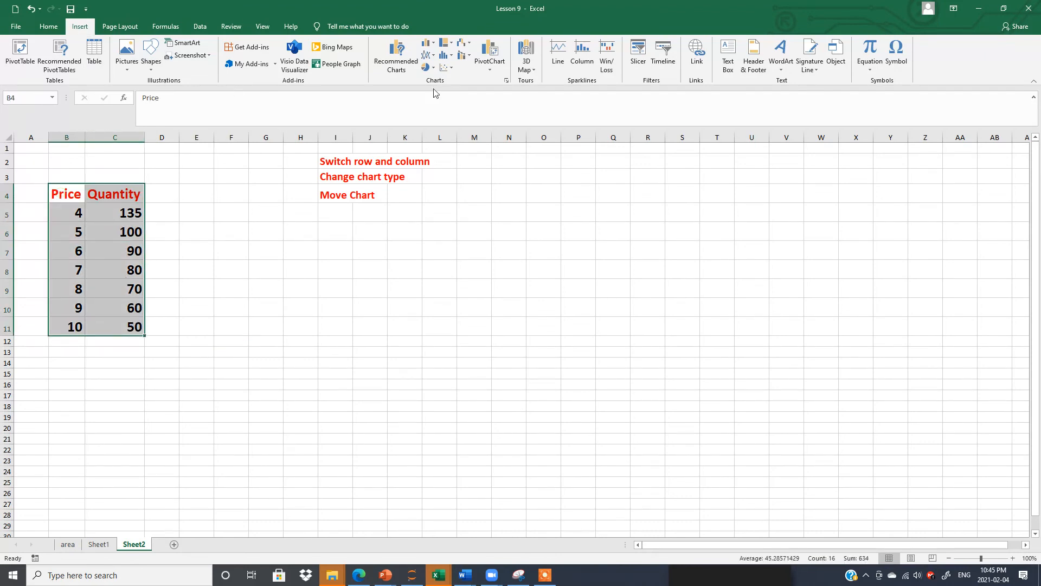
left_click(452, 68)
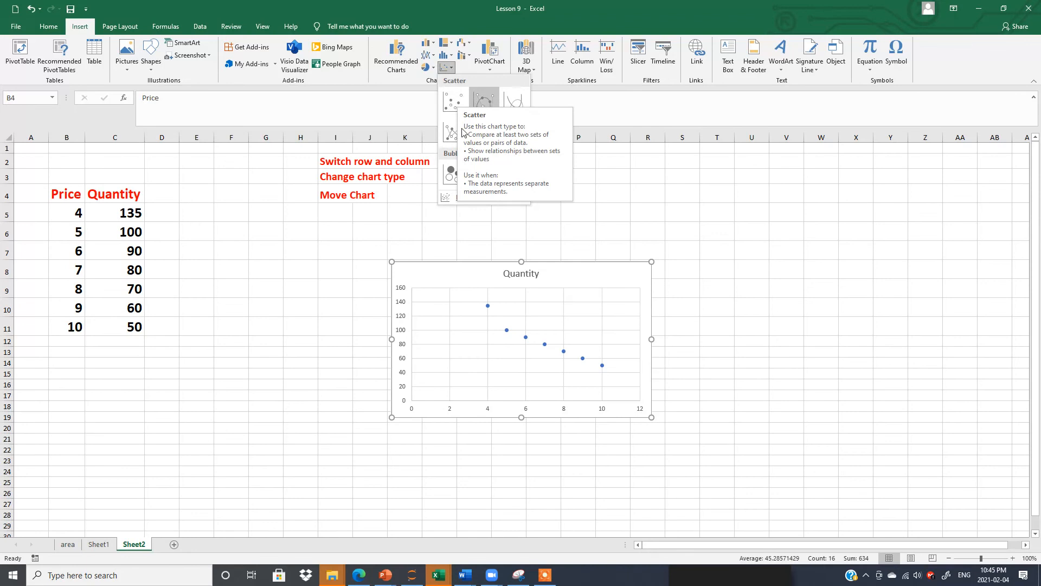
left_click(487, 107)
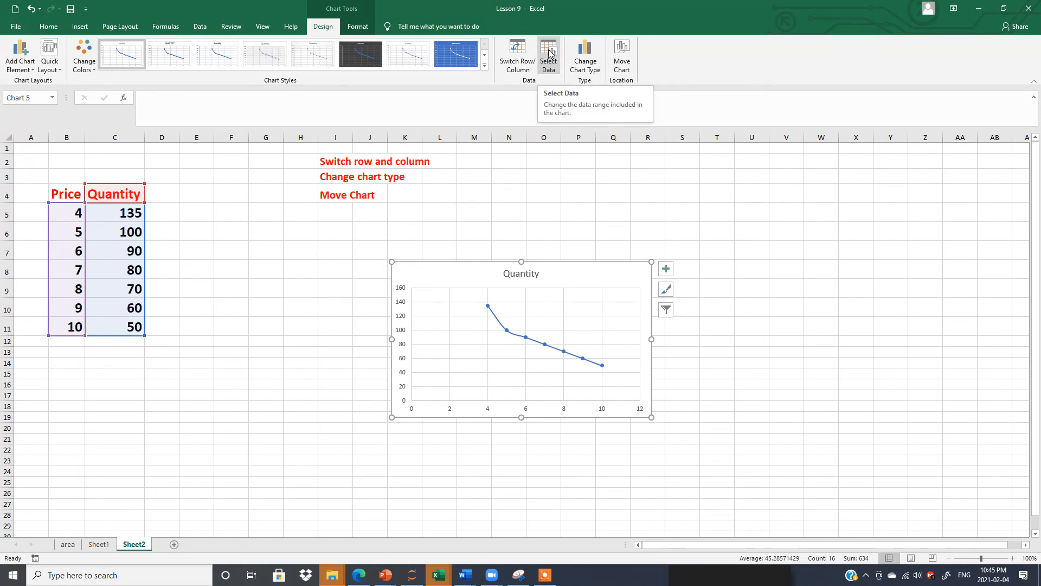
Open the scatter chart's data source and replace the Quantity series name with a person's first name.
right_click(577, 274)
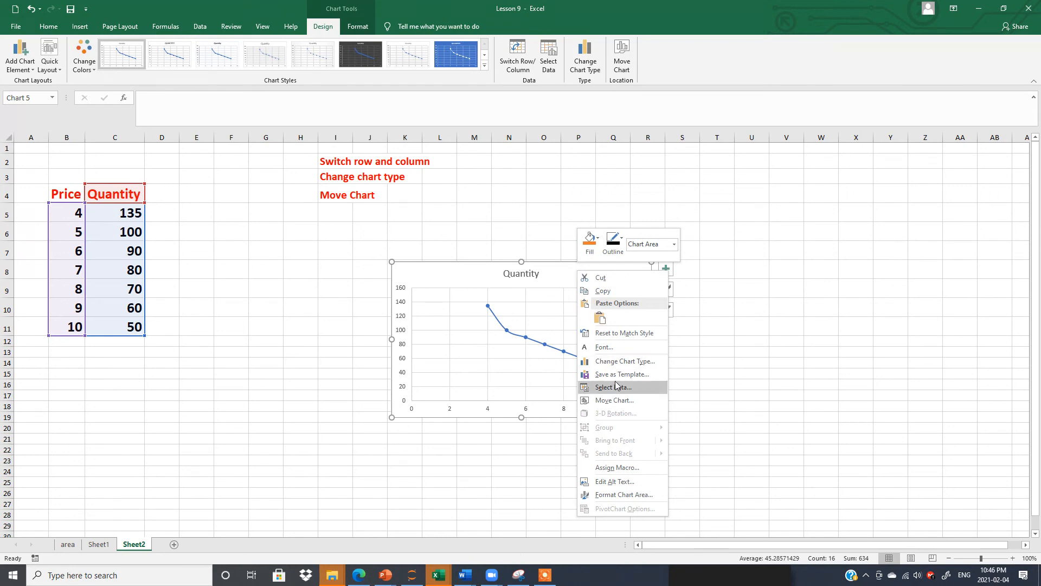
key("Escape")
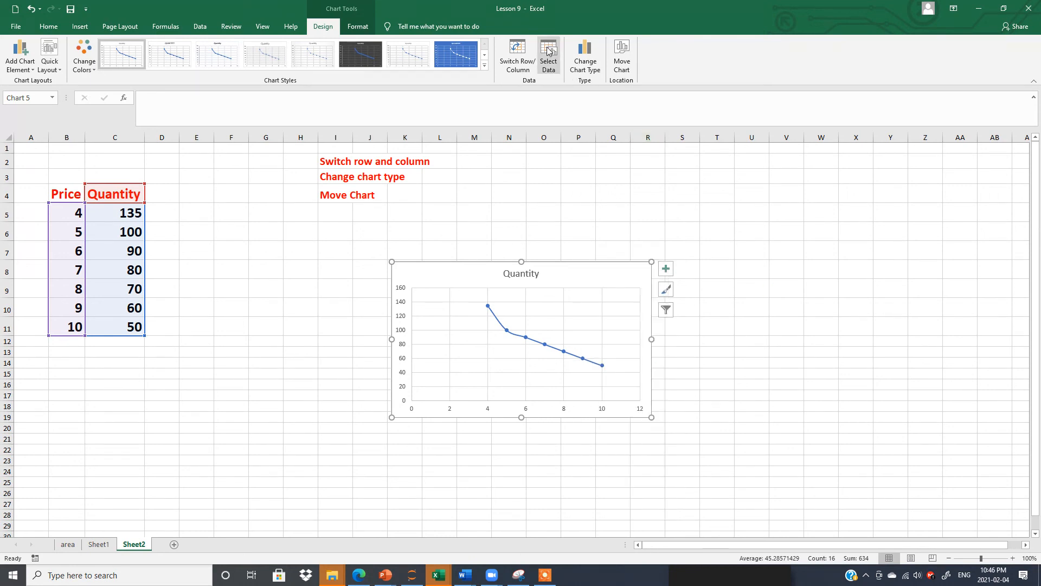
left_click(548, 50)
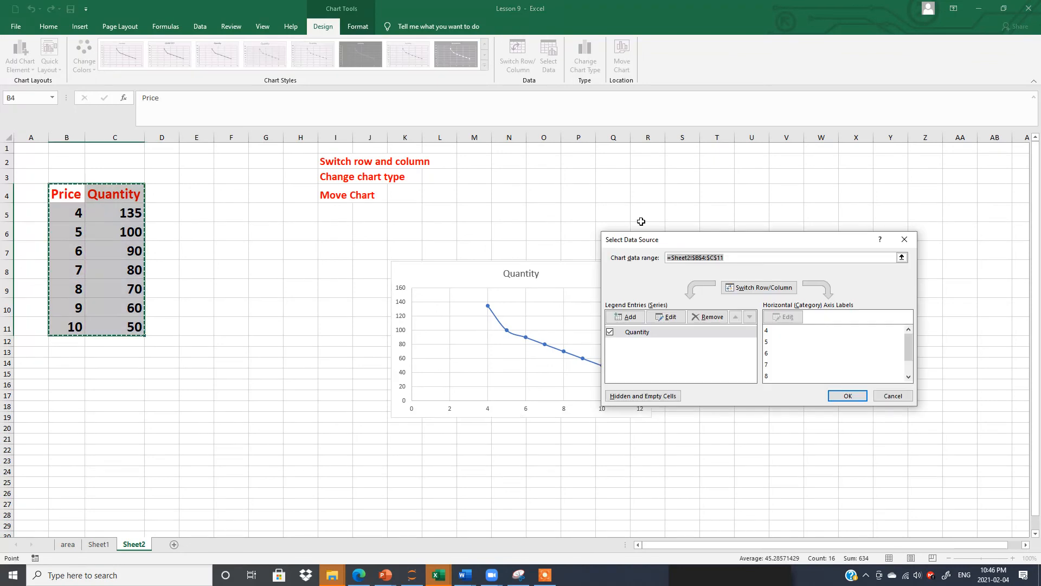
left_click(672, 319)
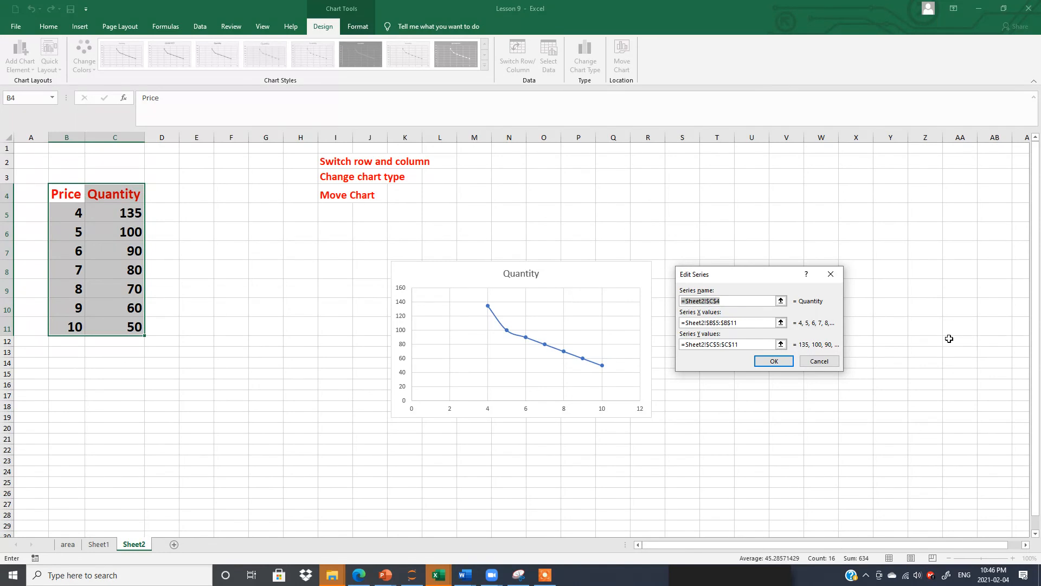
type("Saima")
Replace the series X values with the quantities in C5:C11 on Sheet2.
left_click_drag(745, 323, 681, 324)
left_click(746, 321)
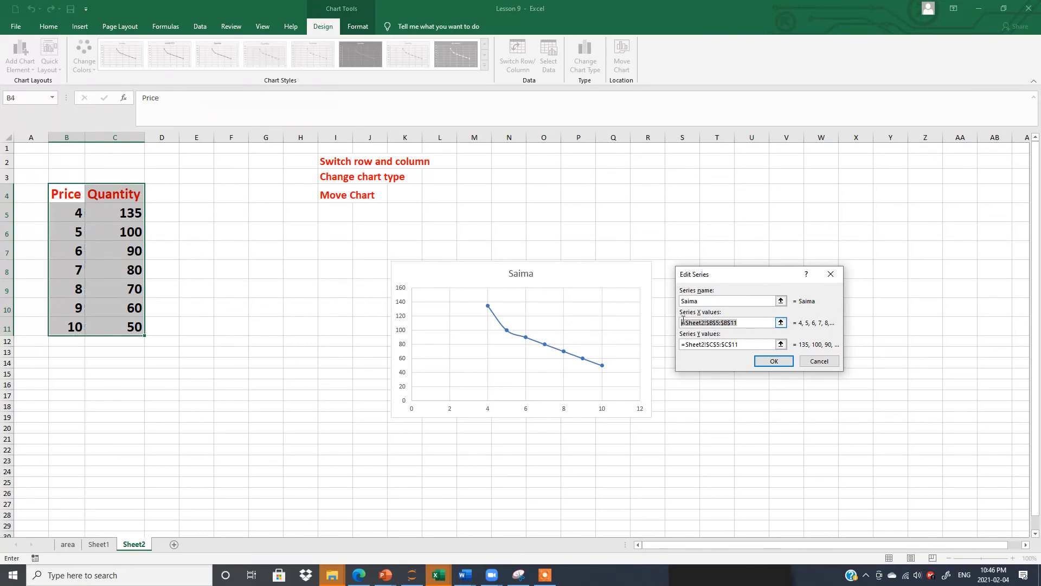
key("BackSpace")
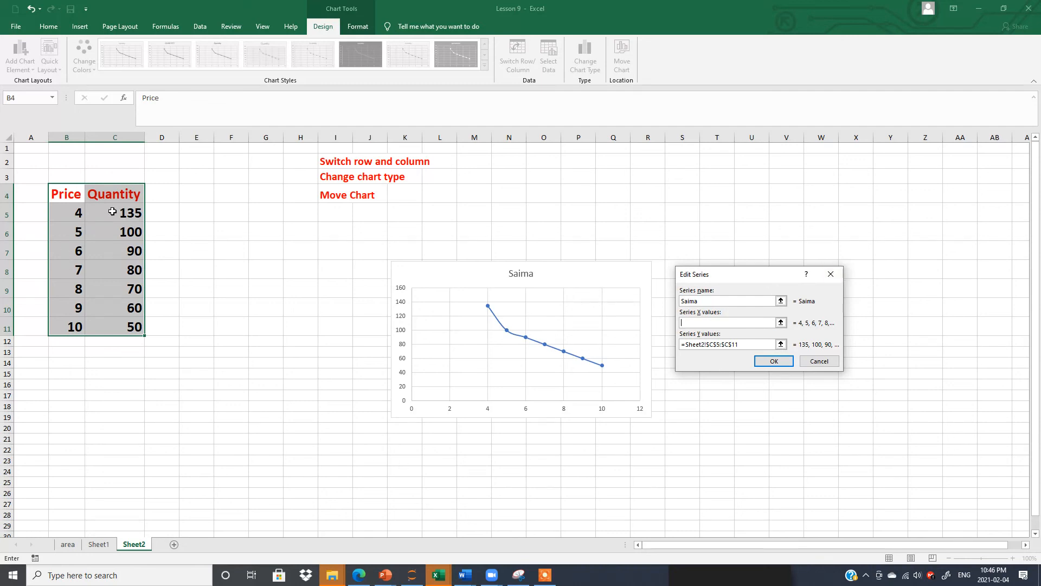
left_click_drag(114, 208, 115, 328)
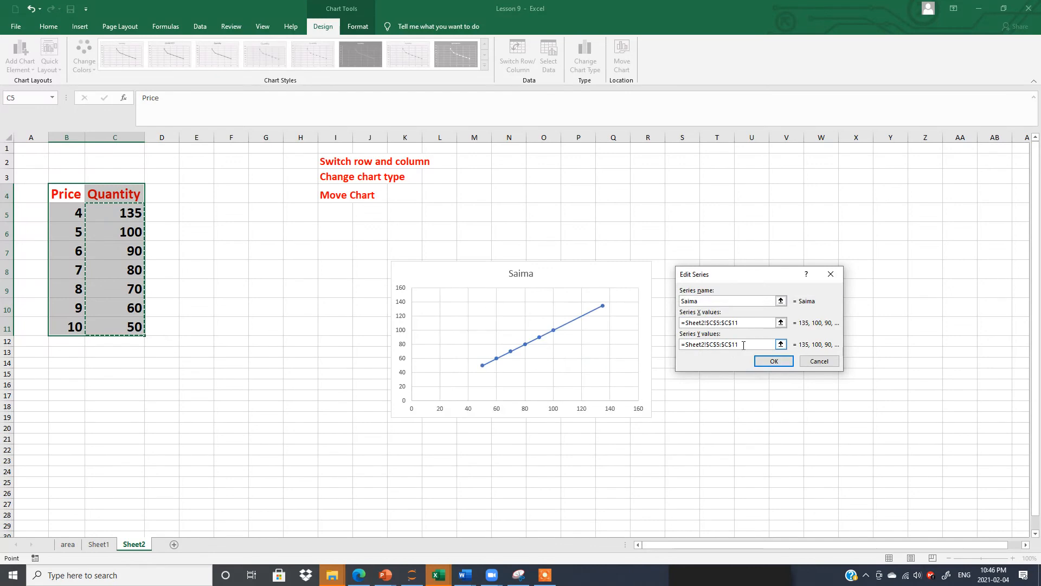
Replace the series Y values with the prices in B5:B11 and apply the edited data source to the scatter chart.
left_click_drag(747, 346, 679, 346)
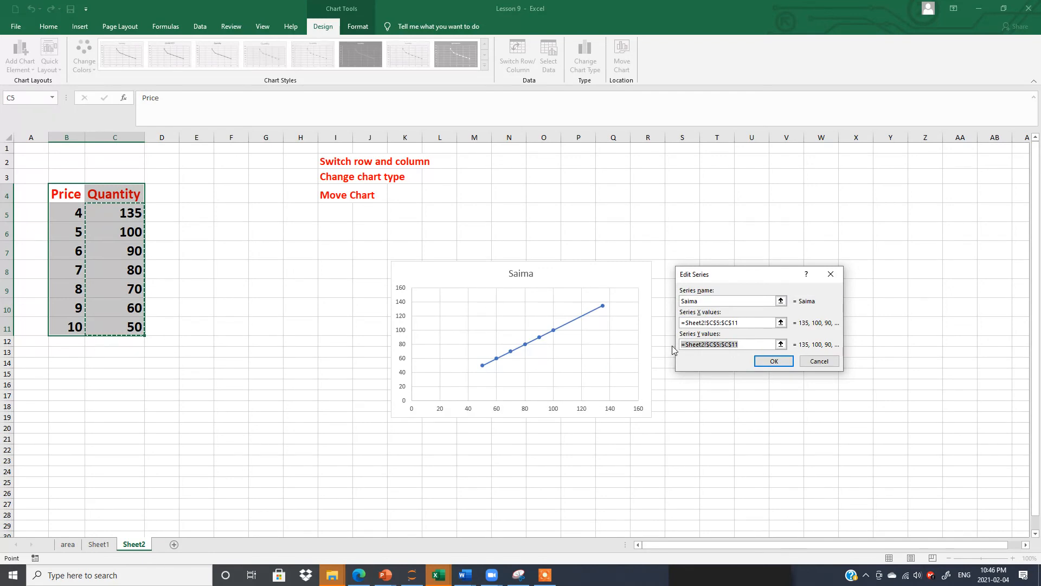
key("BackSpace")
left_click_drag(63, 209, 67, 324)
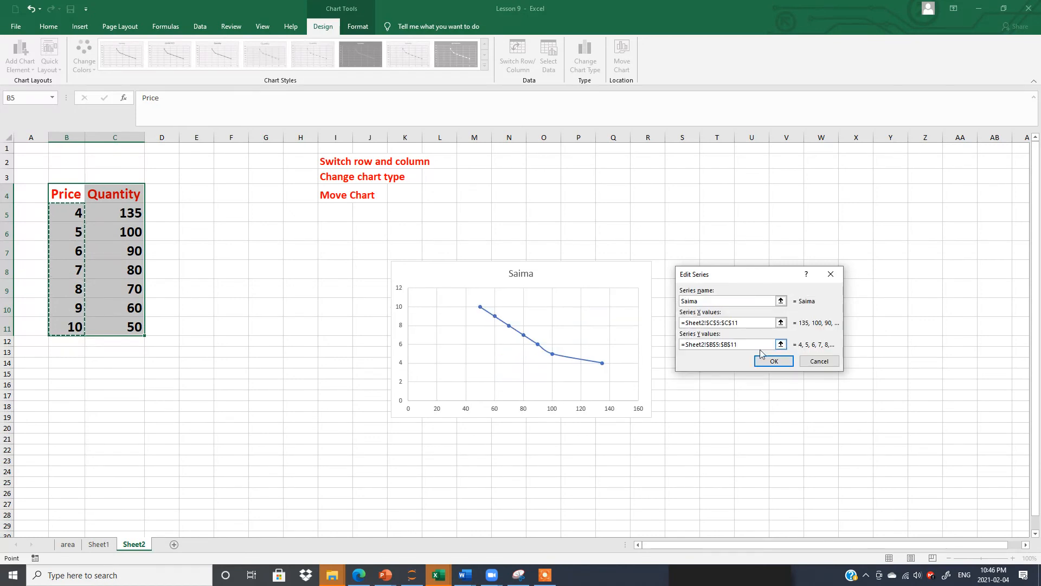
left_click(774, 361)
left_click(847, 396)
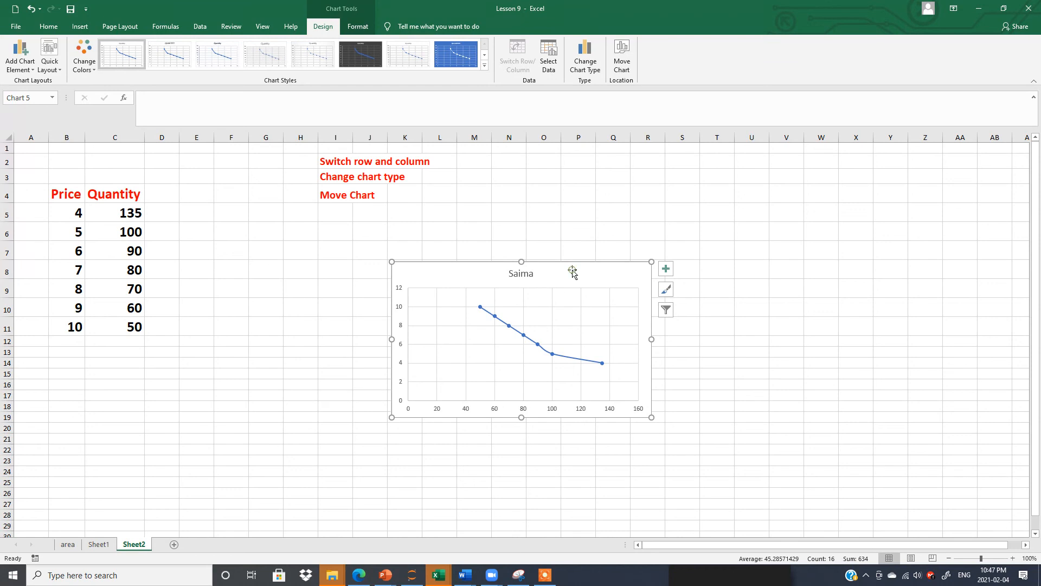
Preview bubble, bar and pie variants for the scatter chart and change its type to Doughnut.
left_click(587, 54)
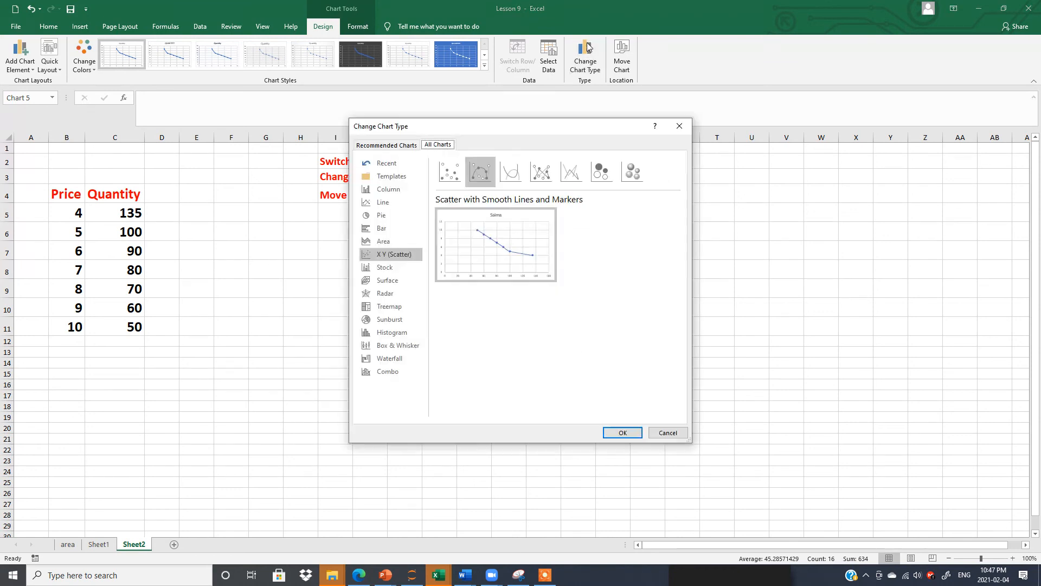
left_click(633, 172)
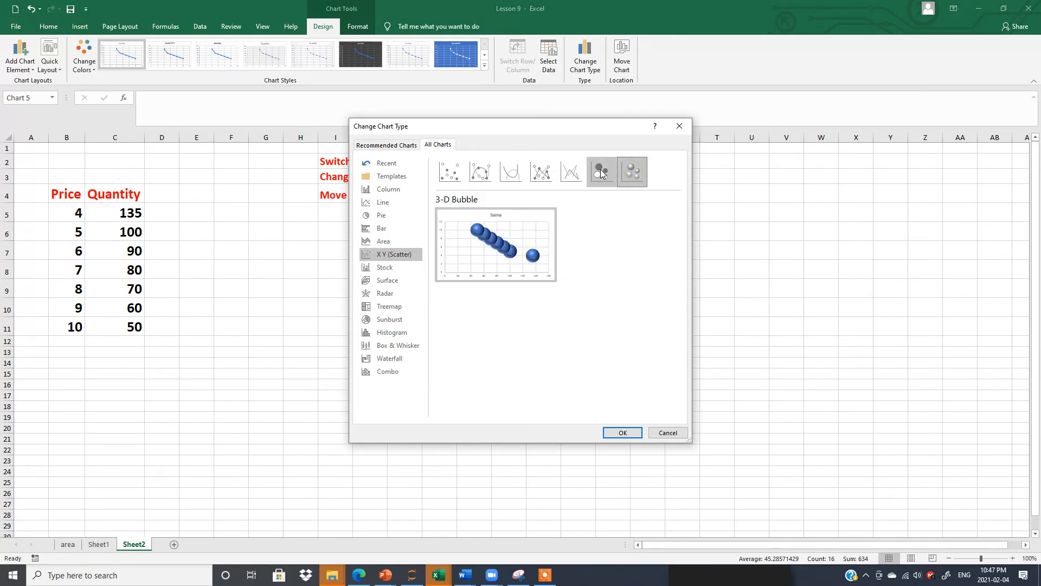
left_click(601, 173)
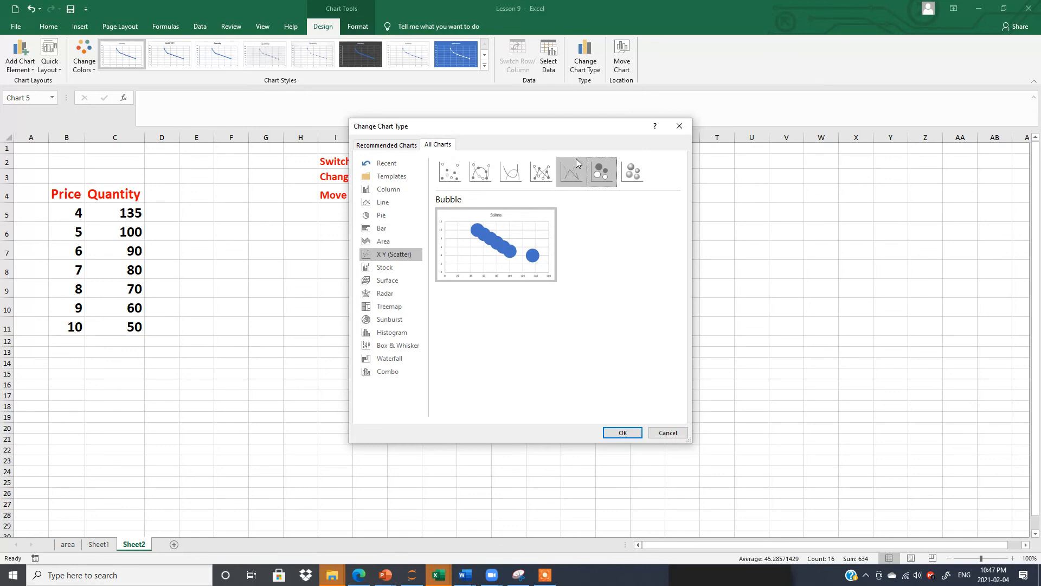
left_click(385, 230)
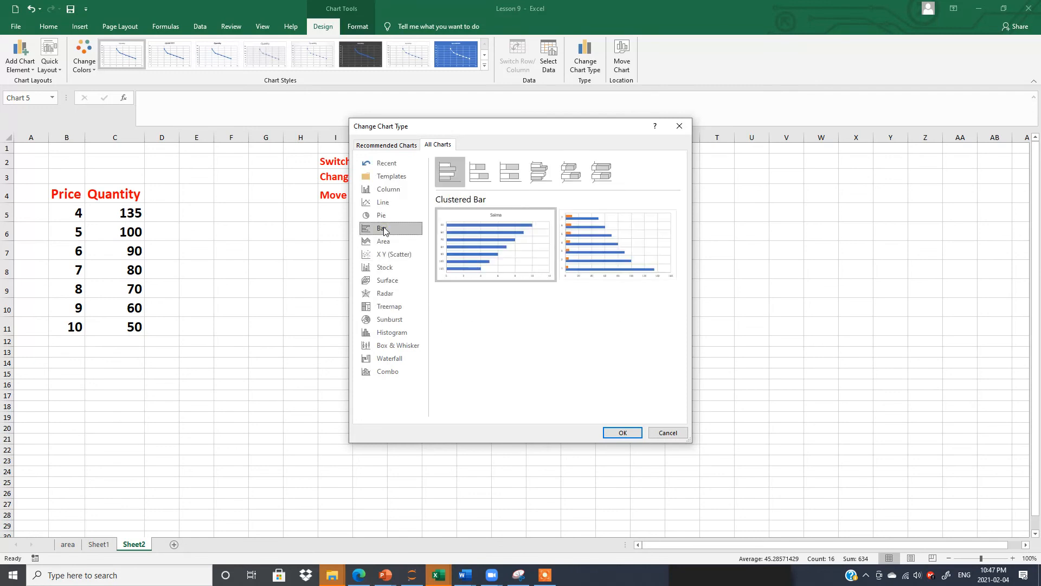
left_click(386, 218)
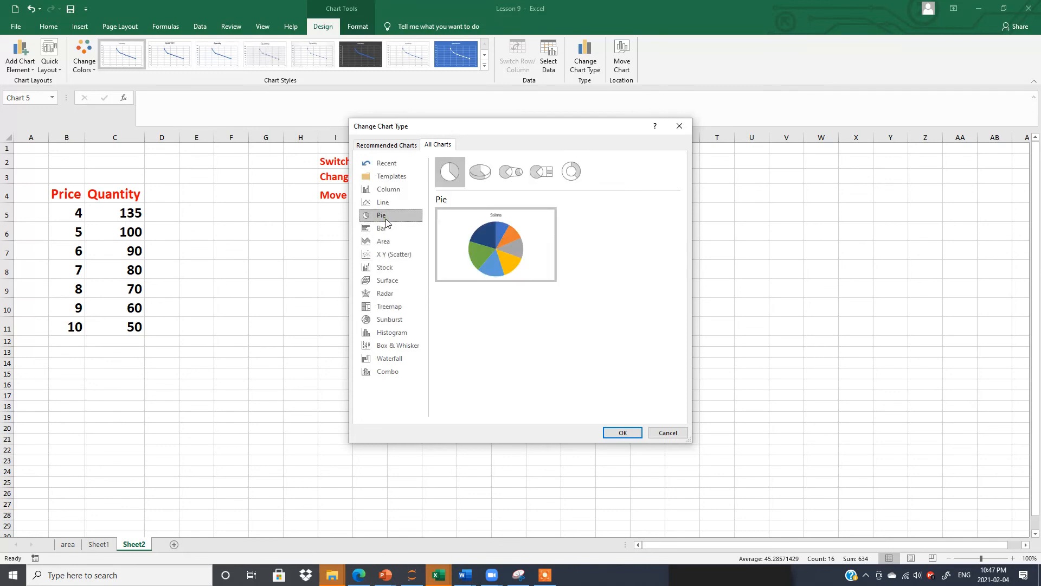
left_click(478, 174)
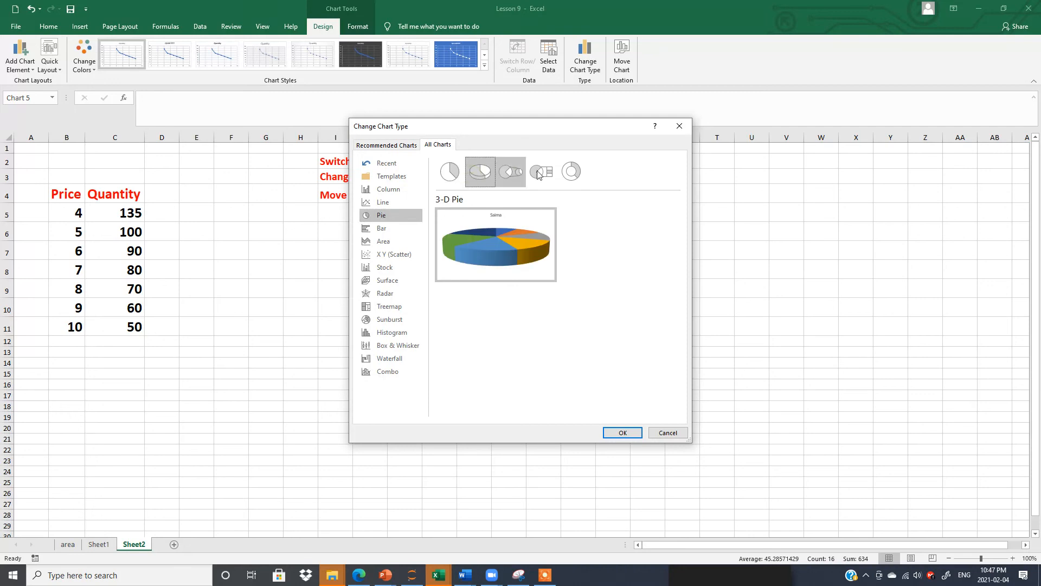
left_click(567, 173)
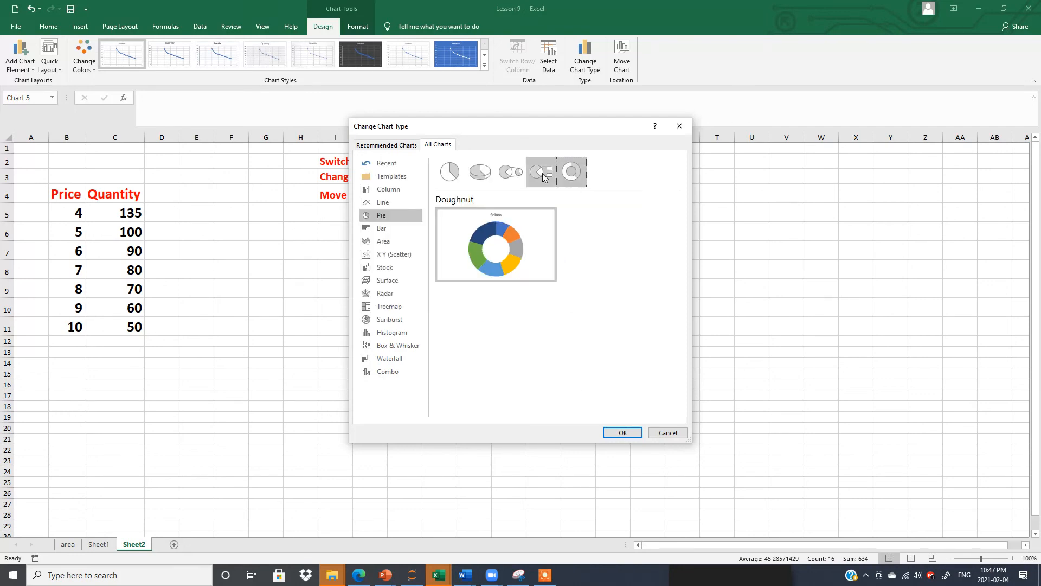
left_click(622, 433)
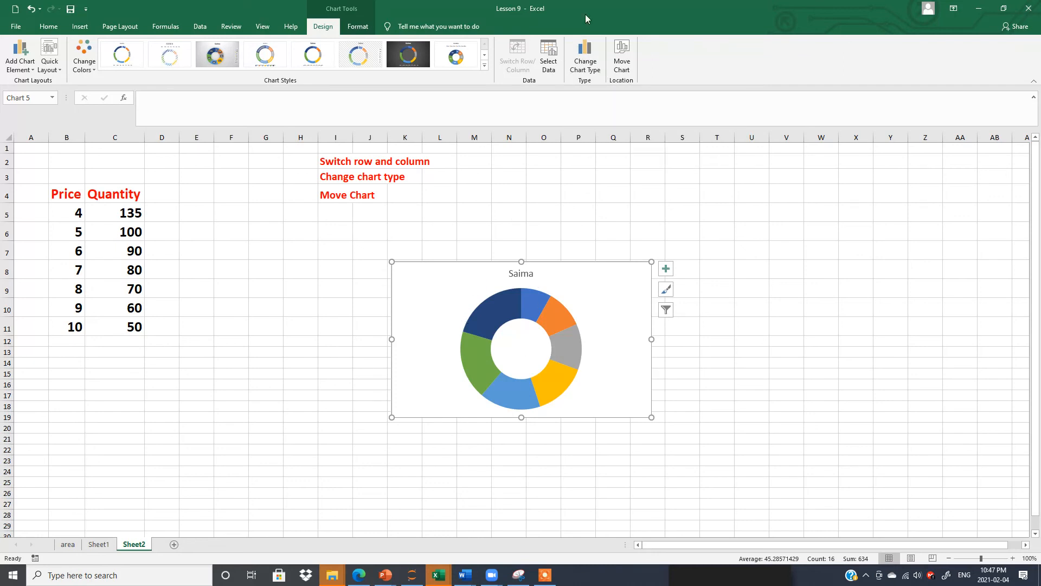
Preview line, surface, stock and pie types for the doughnut chart and change its type to Clustered Bar.
left_click(584, 57)
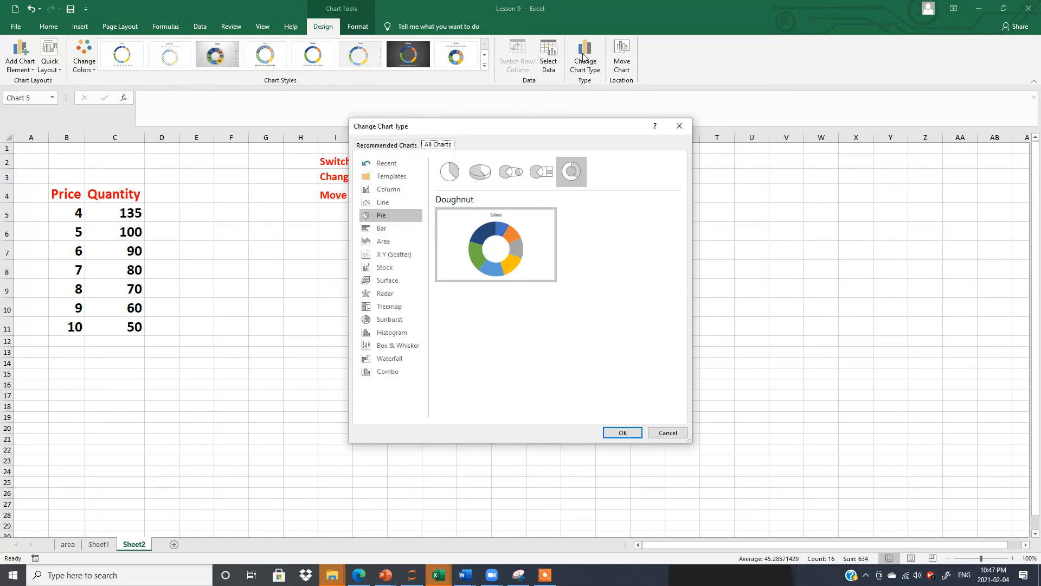
left_click(397, 201)
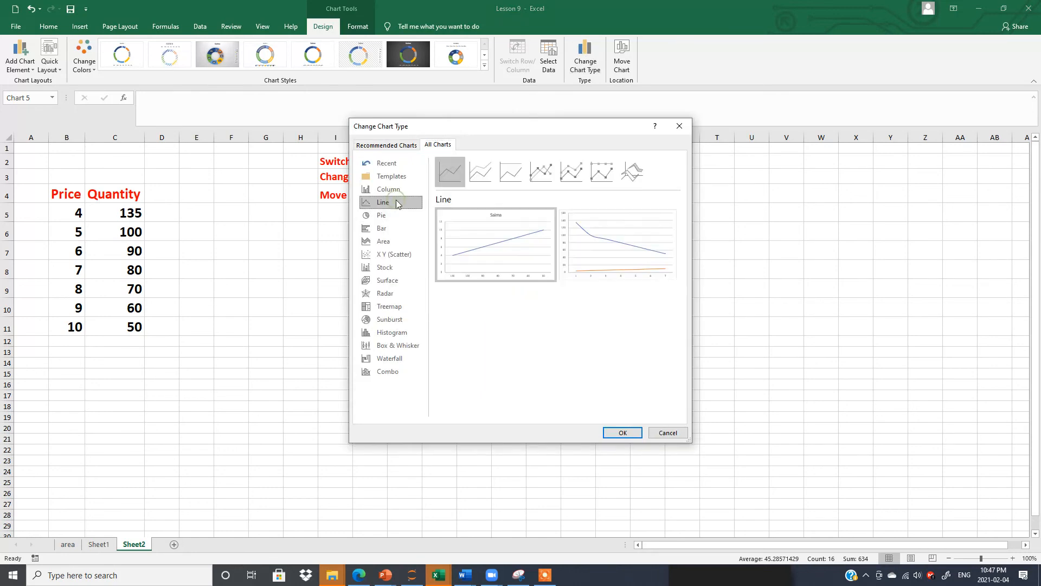
left_click(397, 281)
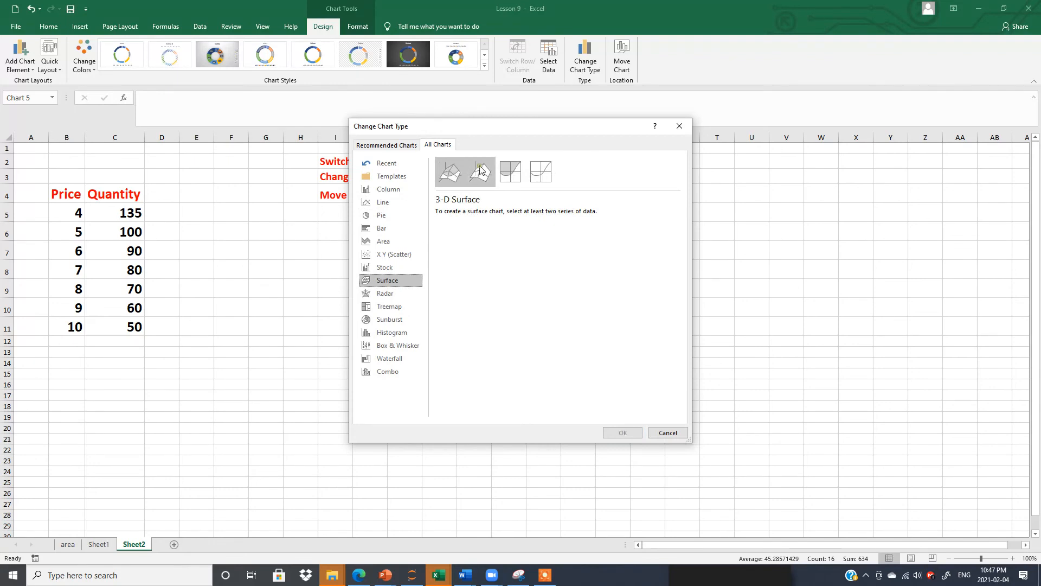
left_click(480, 171)
left_click(393, 267)
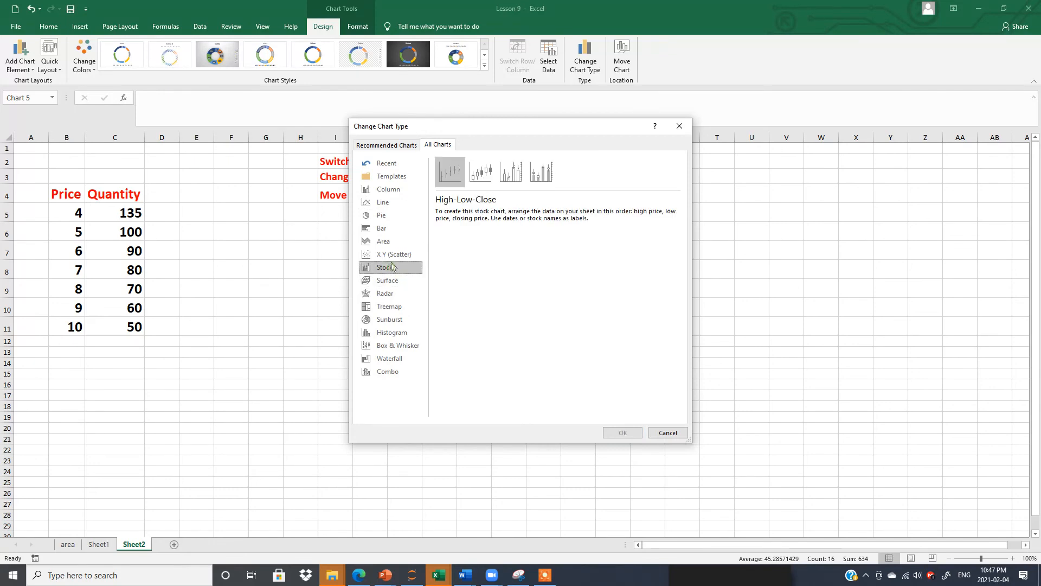
left_click(391, 230)
left_click(390, 215)
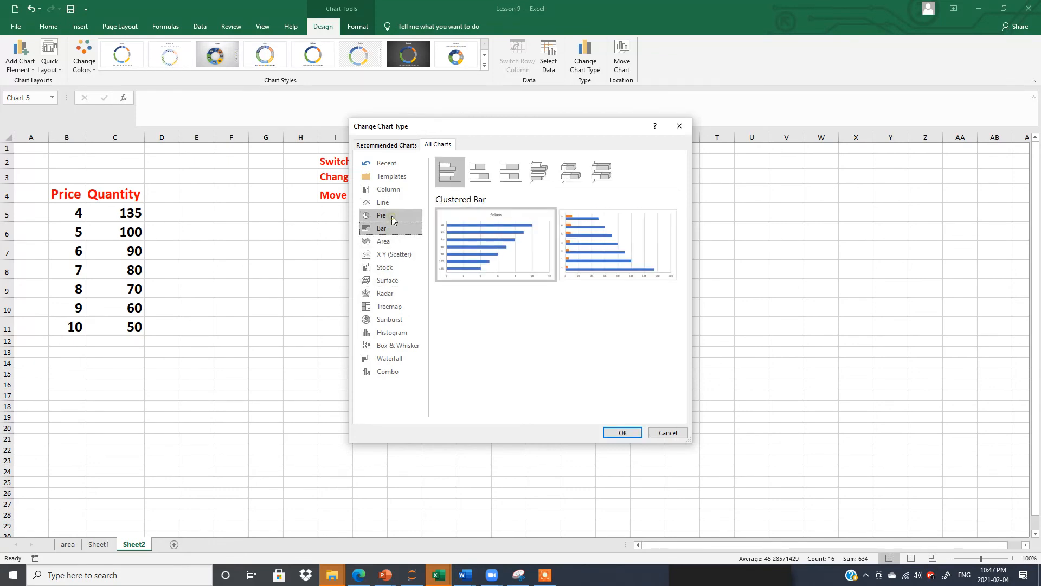
left_click(386, 202)
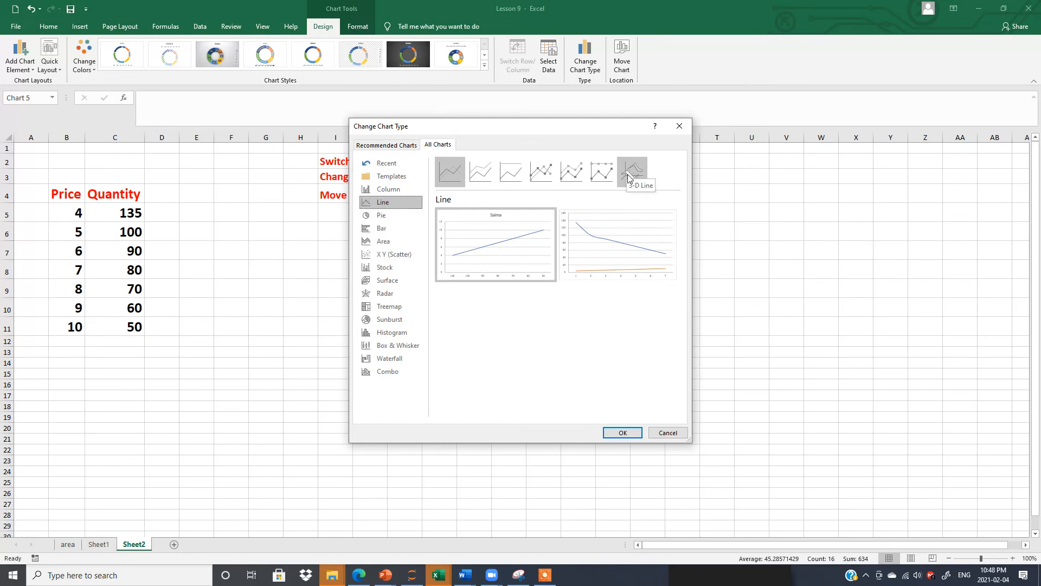
left_click(381, 216)
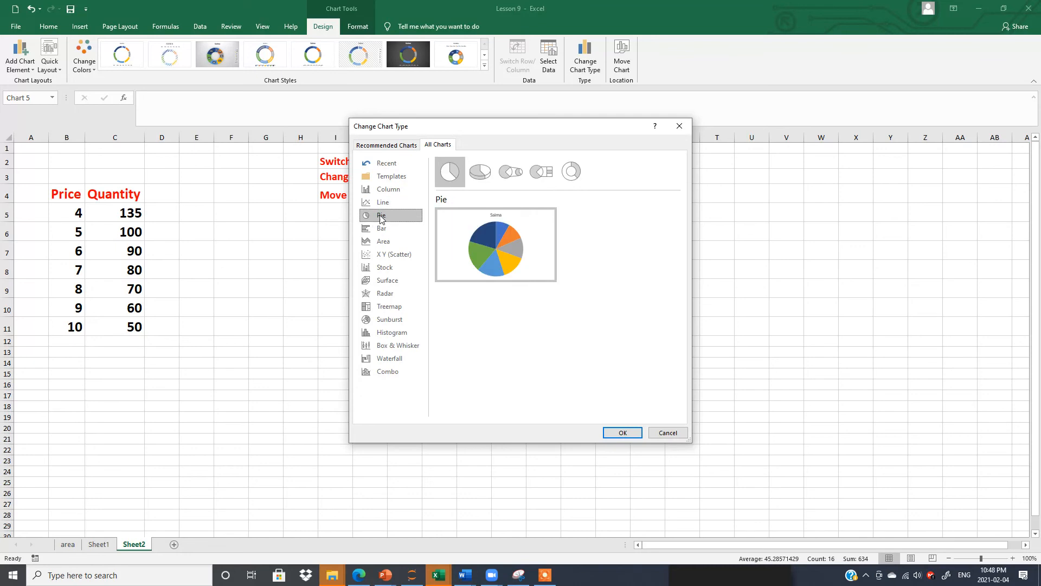
left_click(382, 228)
mouse_move(495, 256)
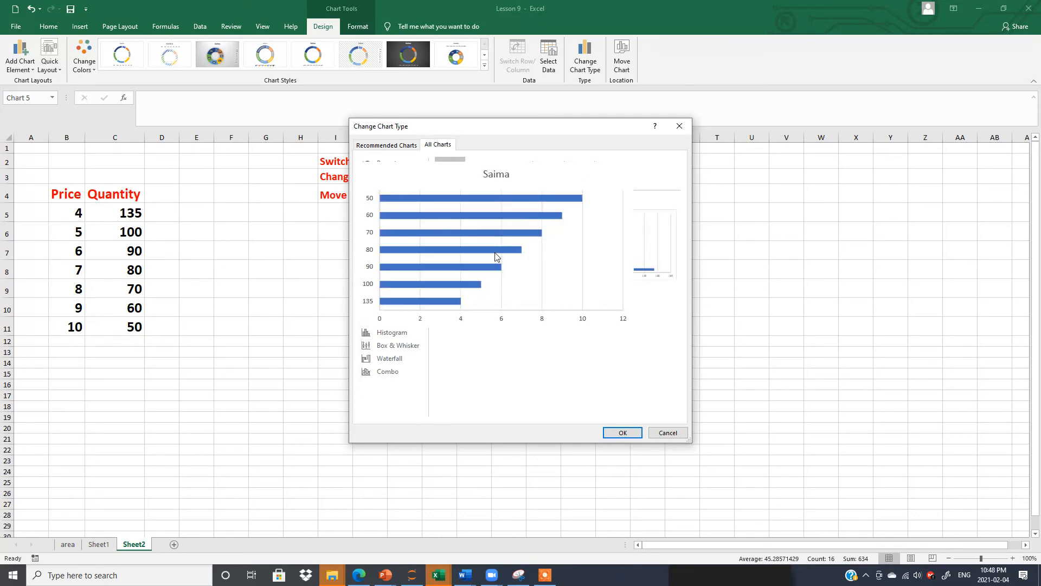
left_click(623, 432)
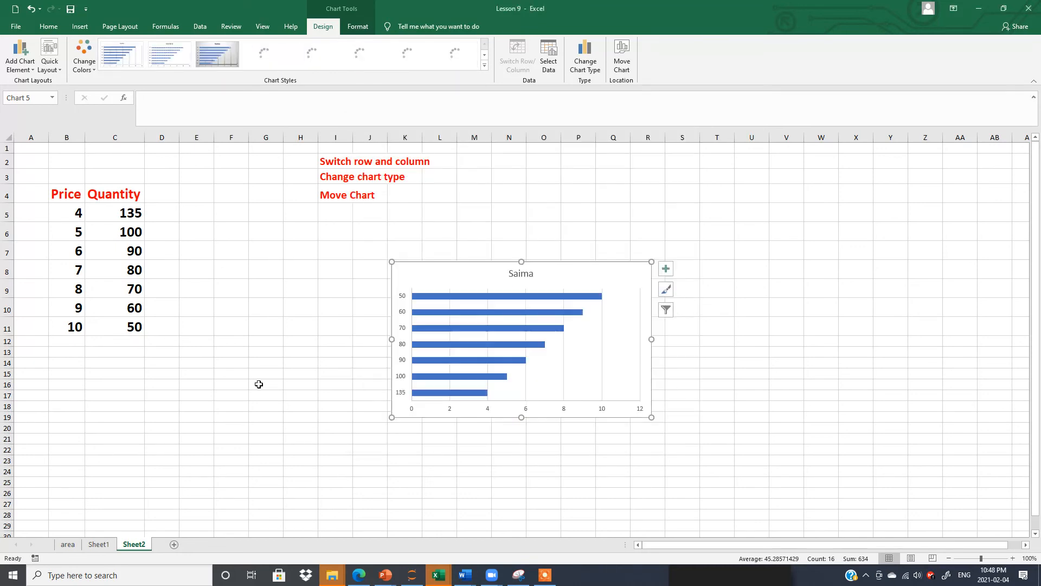
Move the bar chart about three columns to the right and apply the chart style with the dark background.
left_click(666, 269)
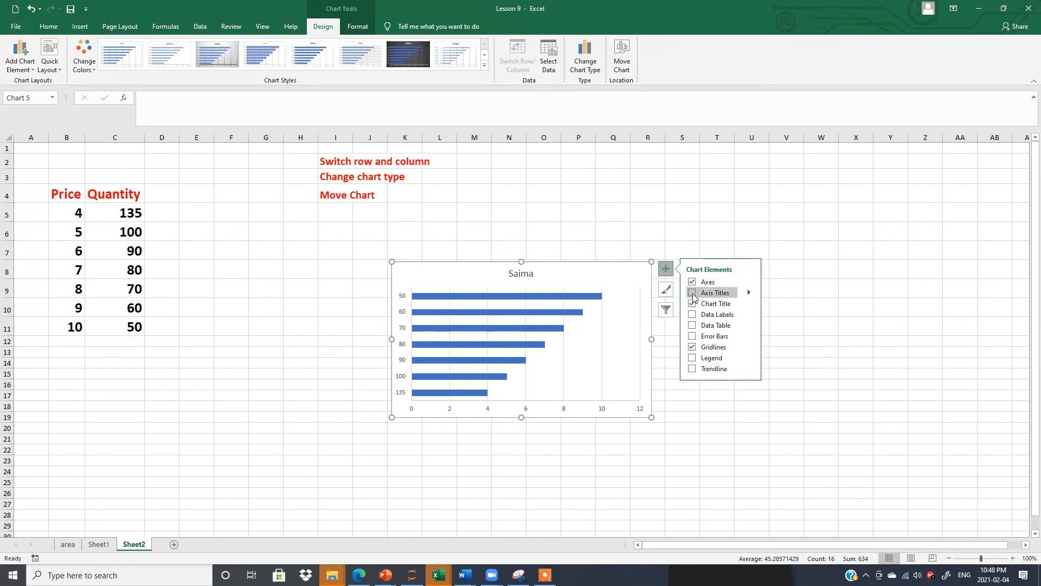
left_click(785, 429)
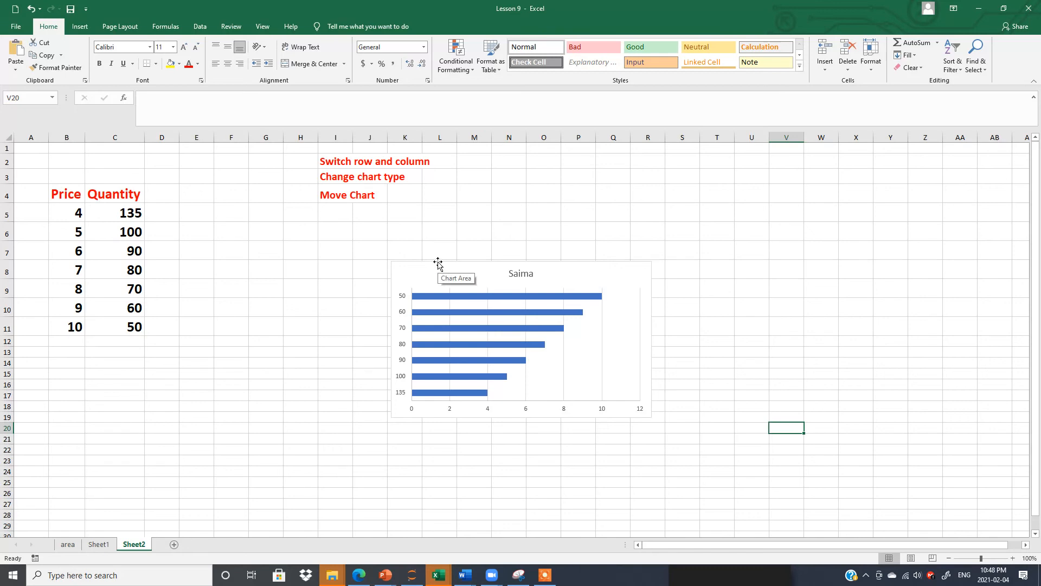
left_click_drag(438, 263, 557, 272)
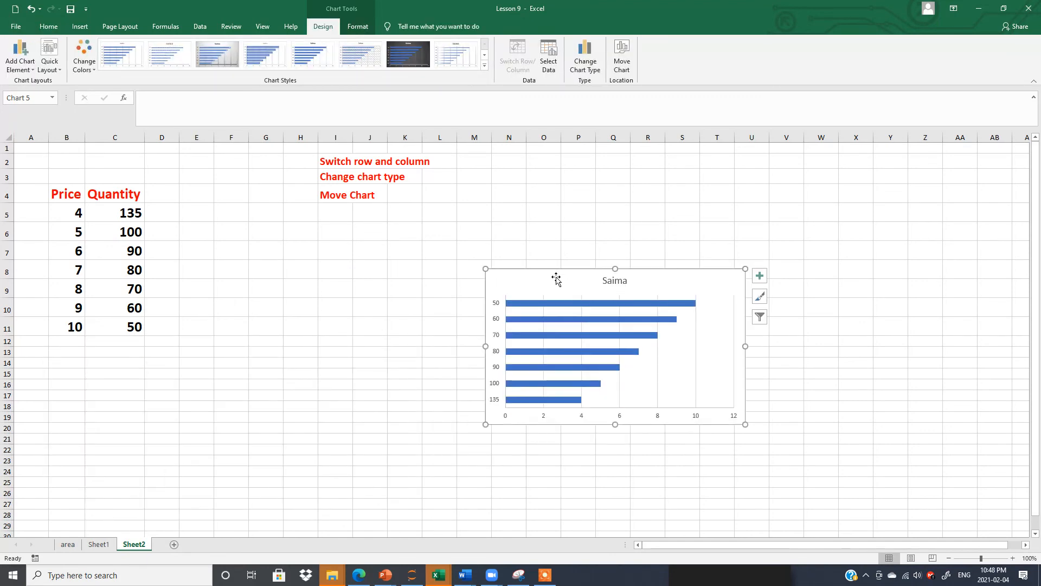
left_click(403, 54)
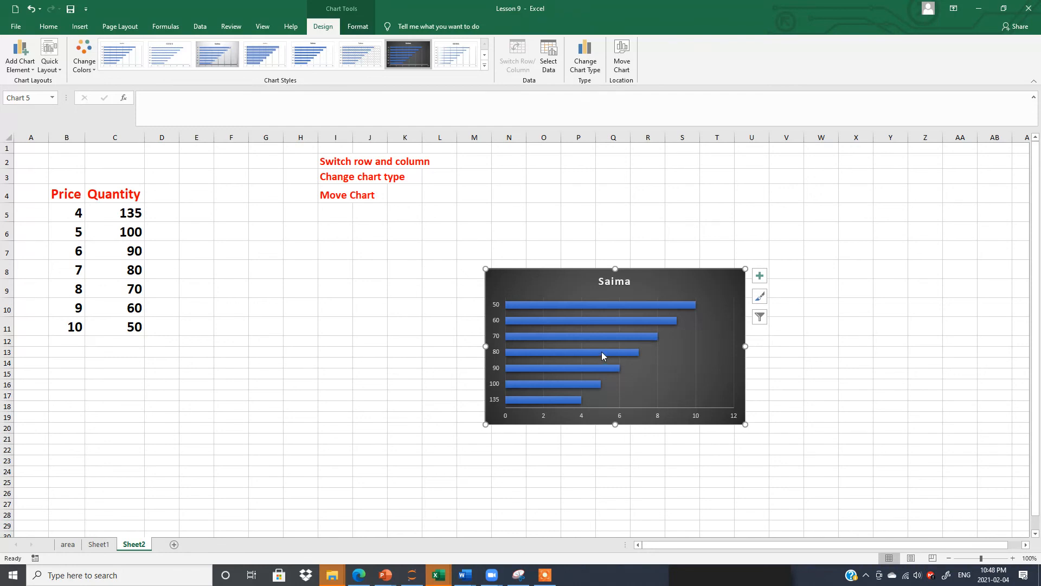
Open the area sheet and review the notes on column, line, pie, bar, area and surface chart types.
left_click(64, 547)
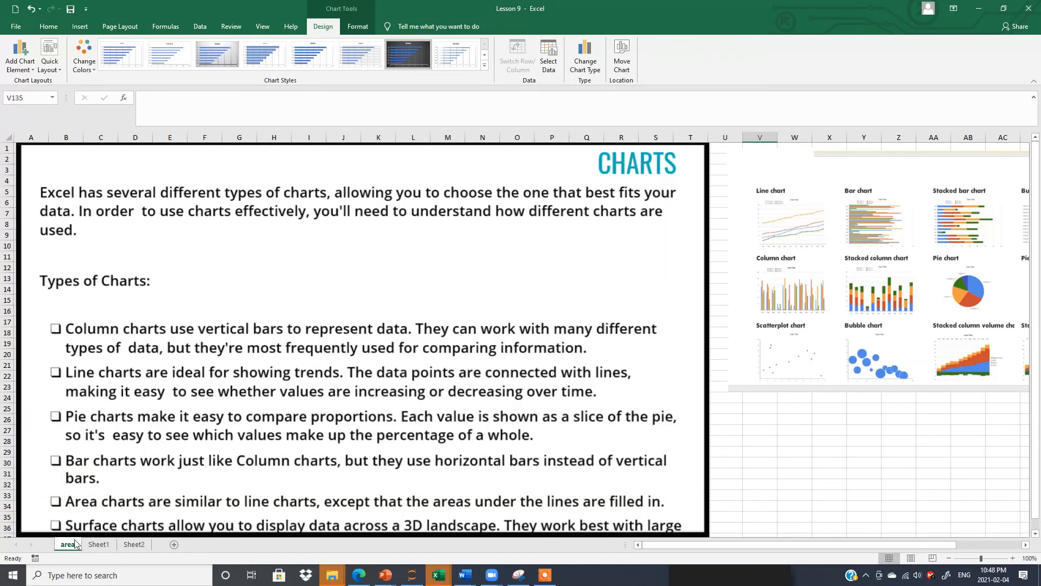
left_click(738, 505)
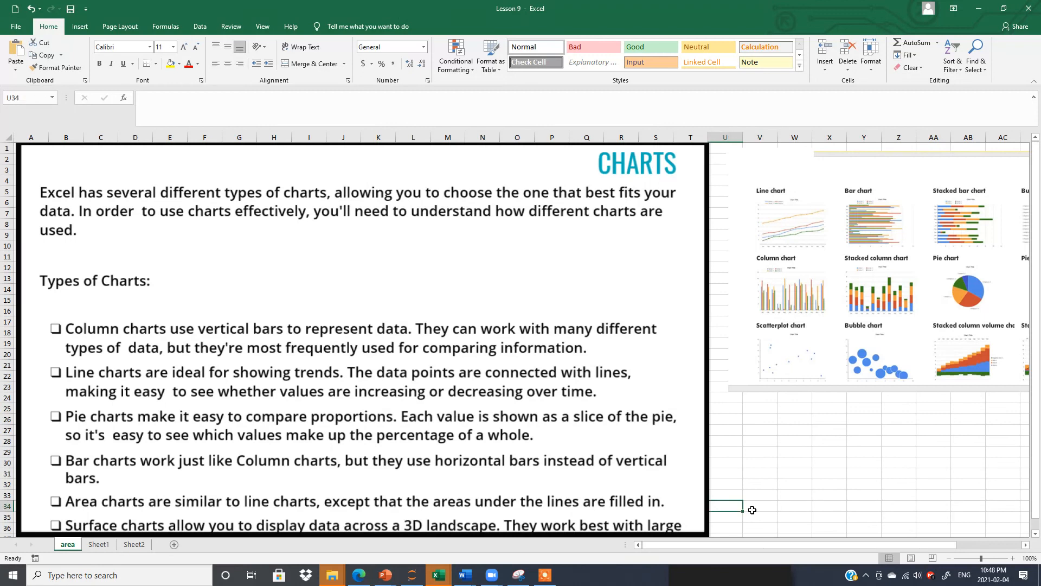
key("Down")
key("Down")
key("Down")
key("Down")
key("Down")
key("Down")
key("Down")
key("Down")
key("Down")
key("Down")
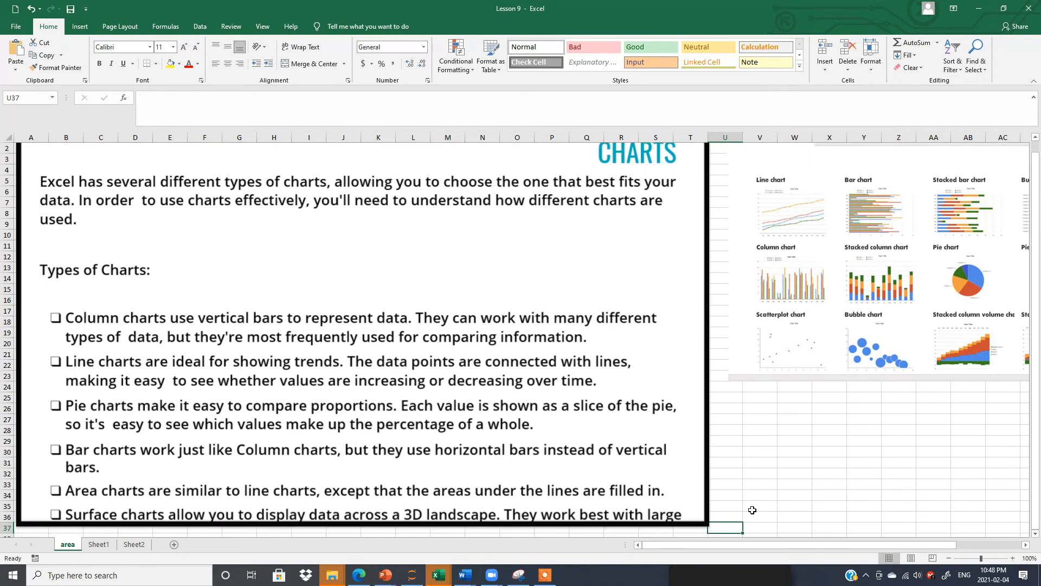
key("Down")
key("Down")
key("Down")
key("Down")
key("Down")
key("Down")
key("Down")
key("Down")
key("Down")
key("Down")
key("Down")
key("Down")
key("Down")
key("Down")
key("Down")
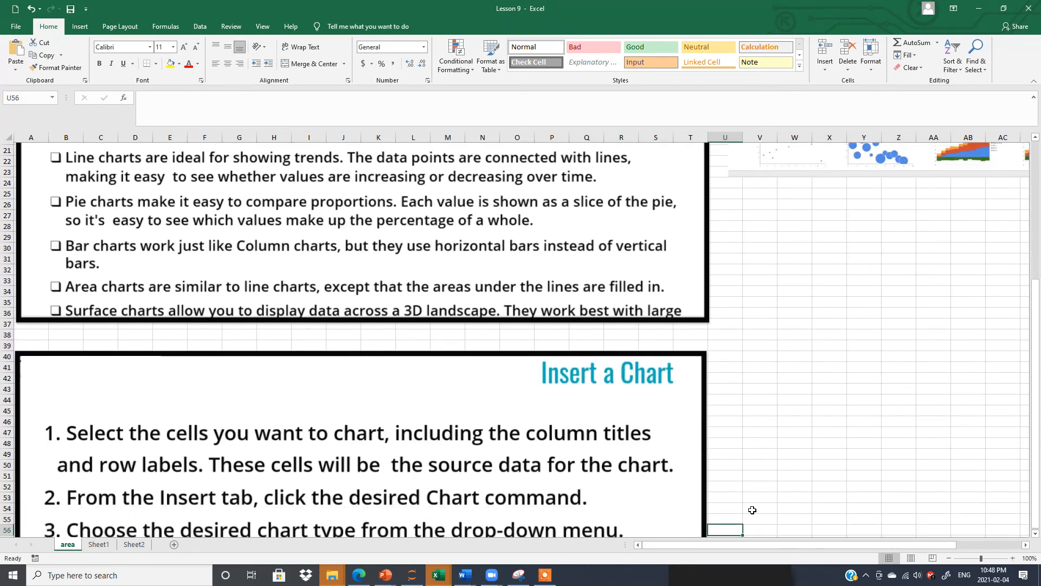
Read the Insert a Chart notes on selecting source cells and choosing a chart command and type.
key("Down")
key("Down")
key("Down")
key("Down")
key("Down")
key("Down")
key("Down")
key("Down")
key("Down")
key("Down")
key("Down")
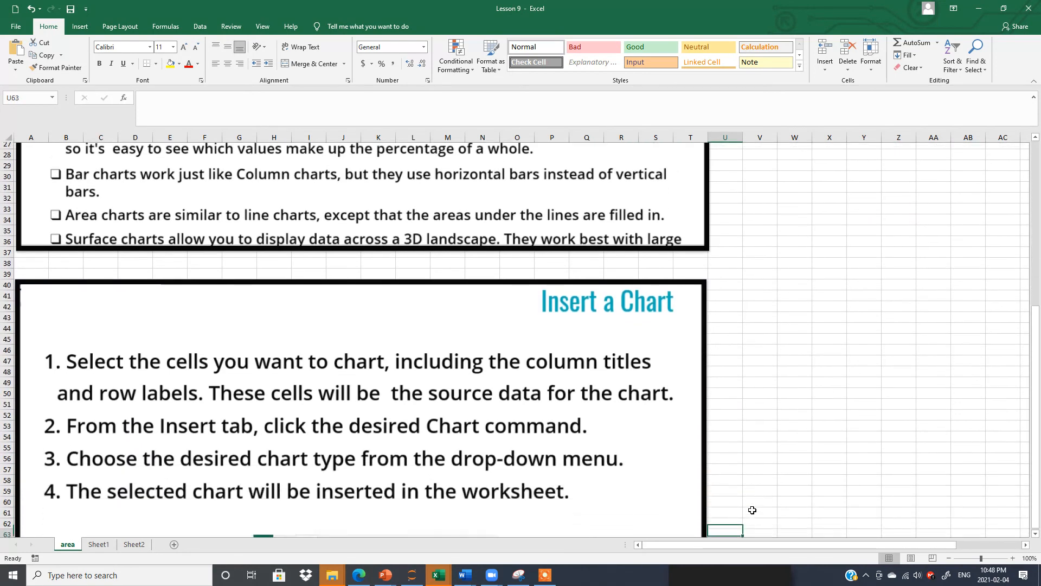
key("Down")
key("Down")
key("Down")
key("Down")
key("Down")
key("Down")
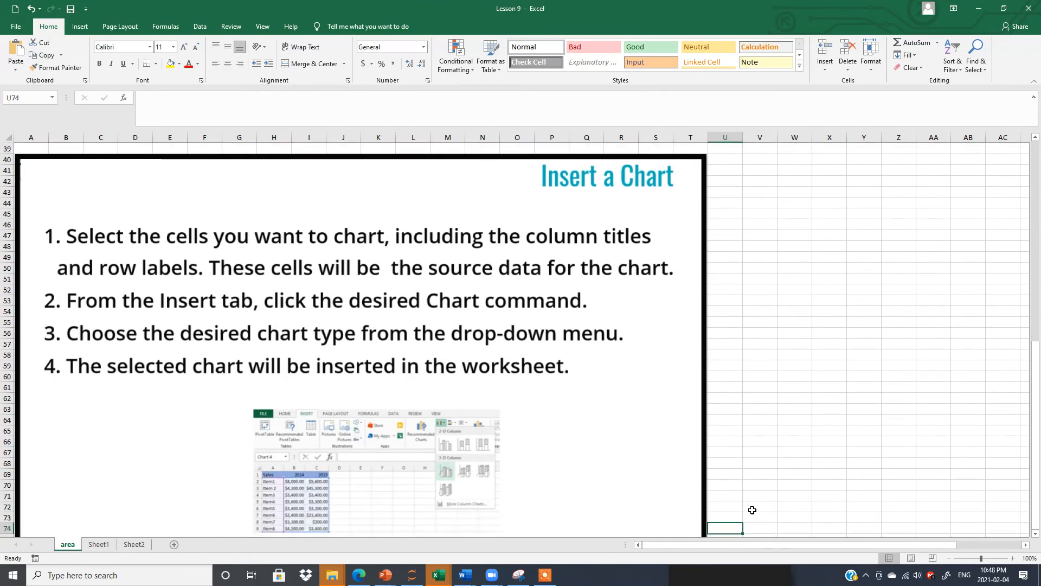
key("Down")
key("Down")
key("Down")
key("Down")
key("Down")
key("Down")
key("Down")
key("Down")
key("Down")
key("Down")
key("Down")
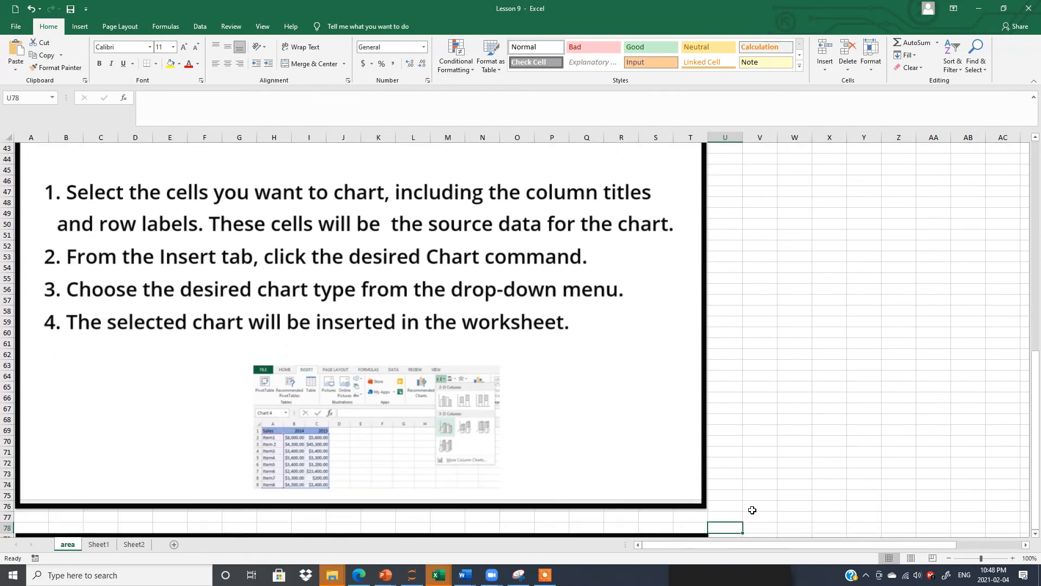
Review the chart layout and style notes about adding titles, legends and data labels.
key("Down")
key("Down")
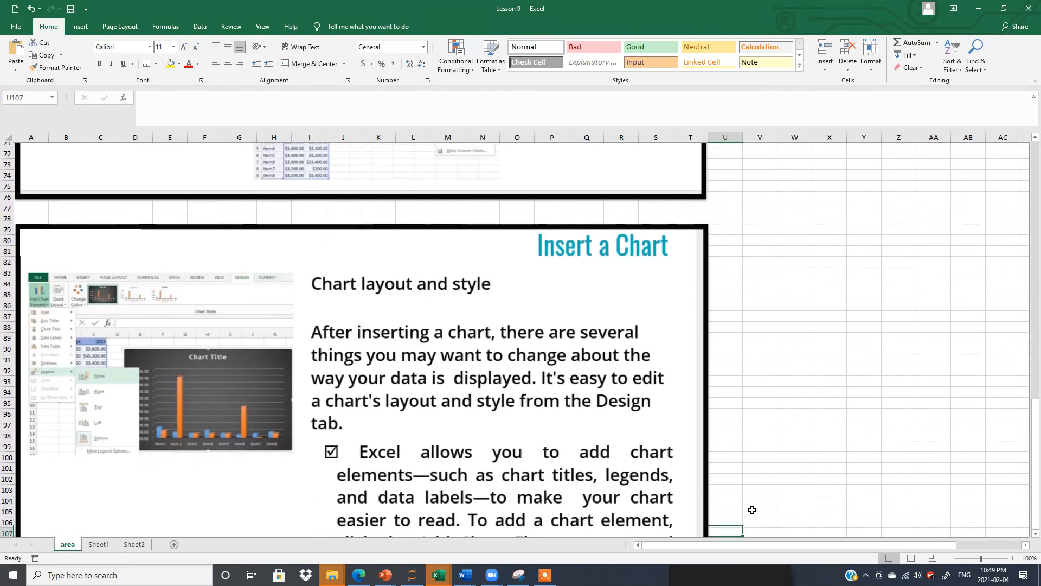
key("Down")
key("Down")
key("Down")
key("Down")
key("Down")
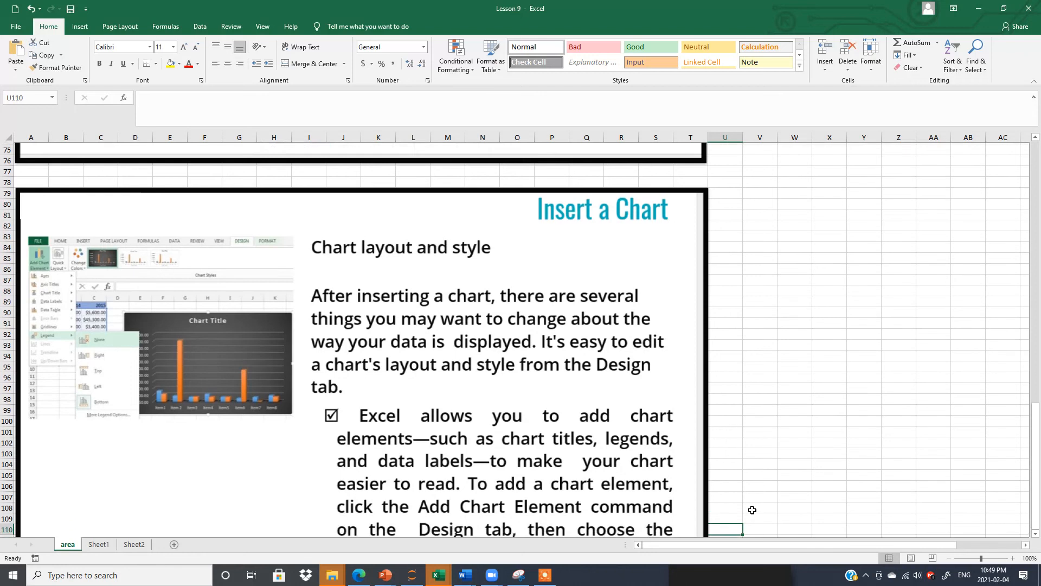
key("Down")
key("Down")
key("Down")
key("Down")
key("Down")
key("Down")
key("Down")
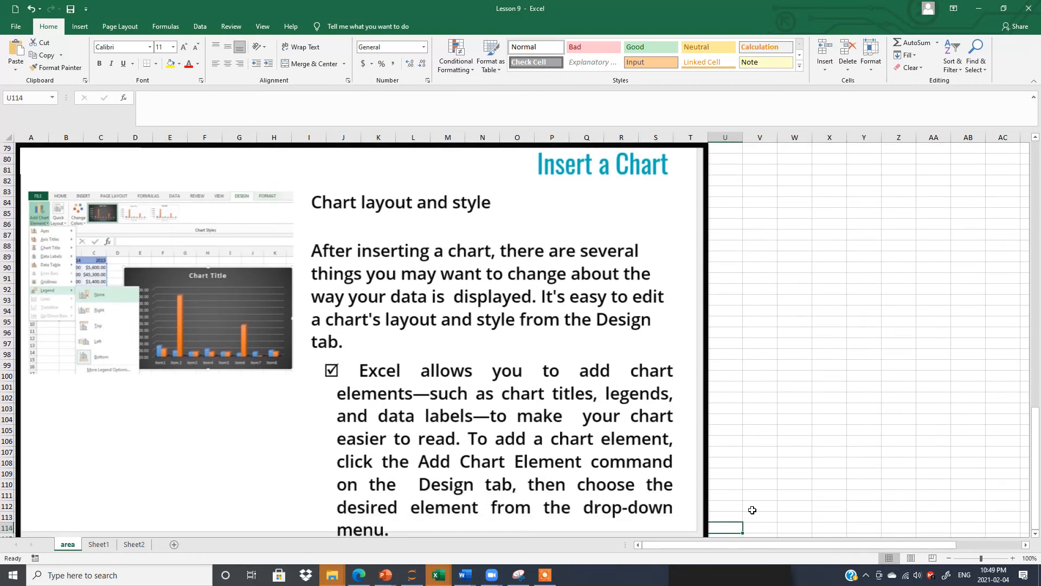
key("Down")
key("Down")
key("Down")
key("Down")
key("Down")
key("Down")
key("Down")
key("Down")
key("Down")
key("Down")
key("Down")
key("Down")
key("Down")
key("Down")
key("Down")
key("Down")
key("Down")
key("Down")
key("Down")
key("Down")
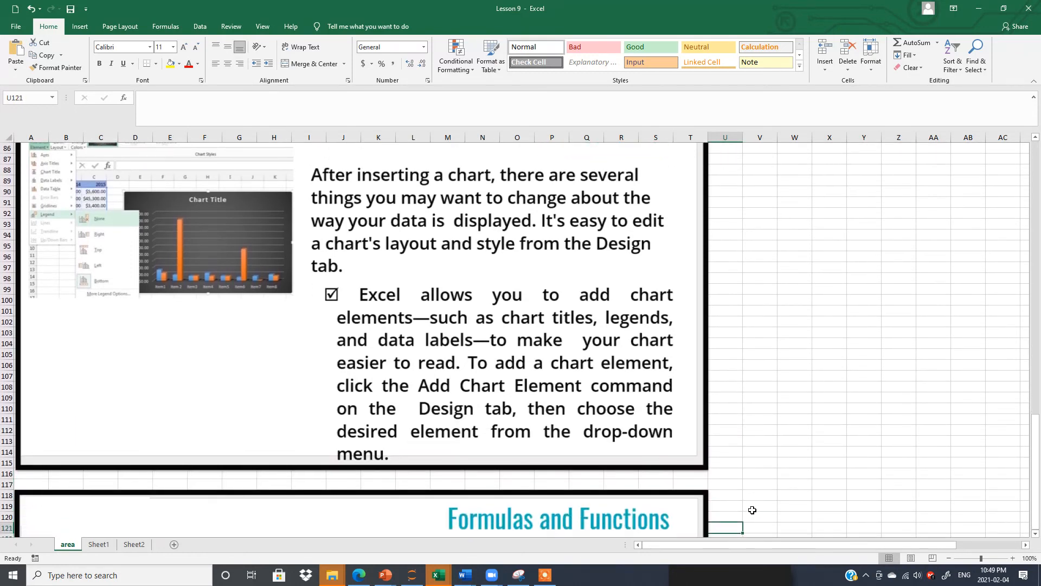
Examine the dark column chart example and the note on editing a chart title.
key("Down")
key("Down")
key("Down")
key("Down")
key("Down")
key("Down")
key("Down")
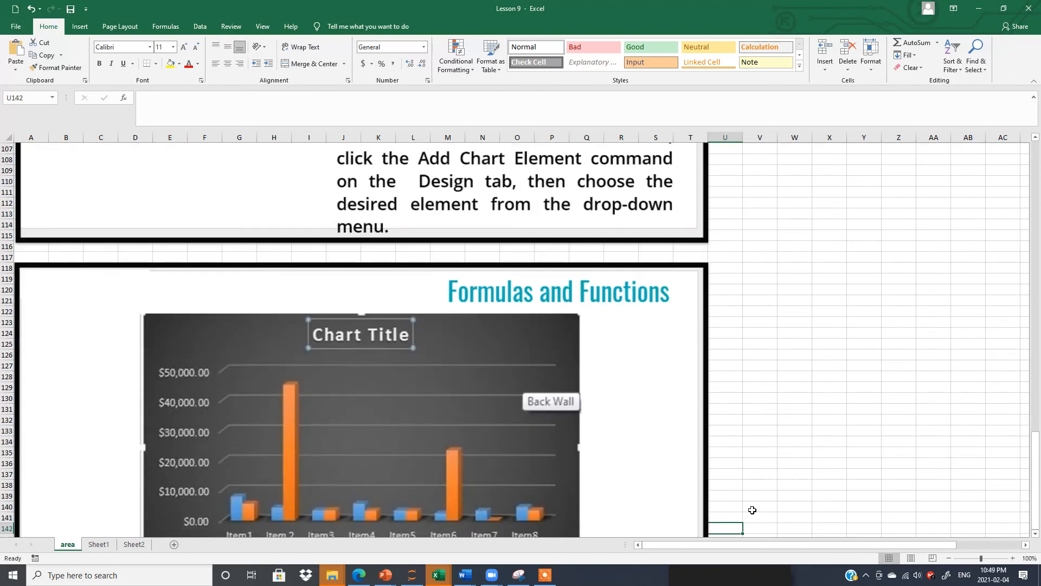
key("Down")
key("Down")
key("Down")
key("Down")
key("Down")
key("Down")
key("Down")
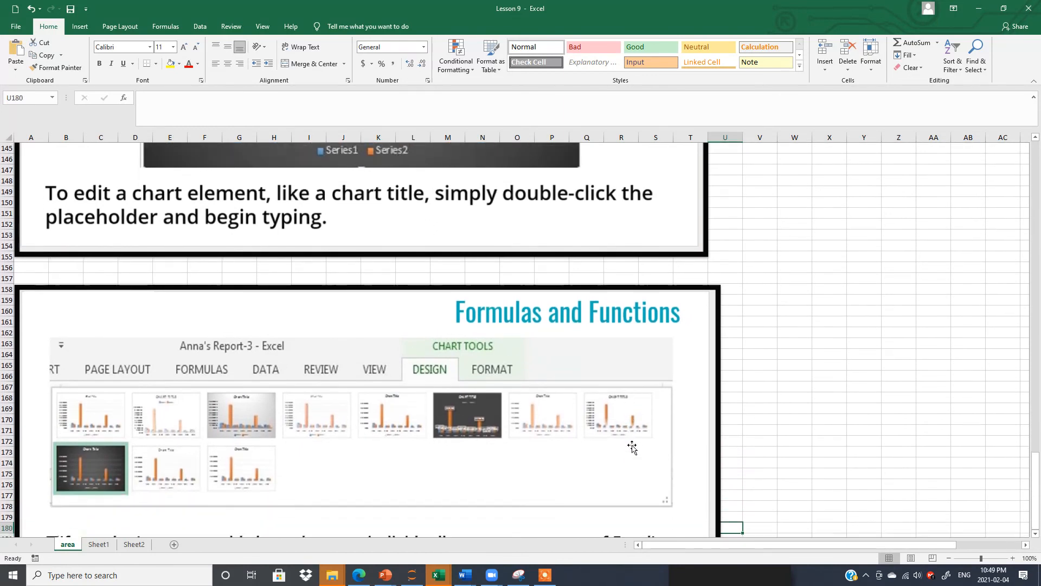
Read the notes on predefined quick layouts and on changing the chart style.
key("Down")
key("Down")
key("Down")
key("Down")
key("Down")
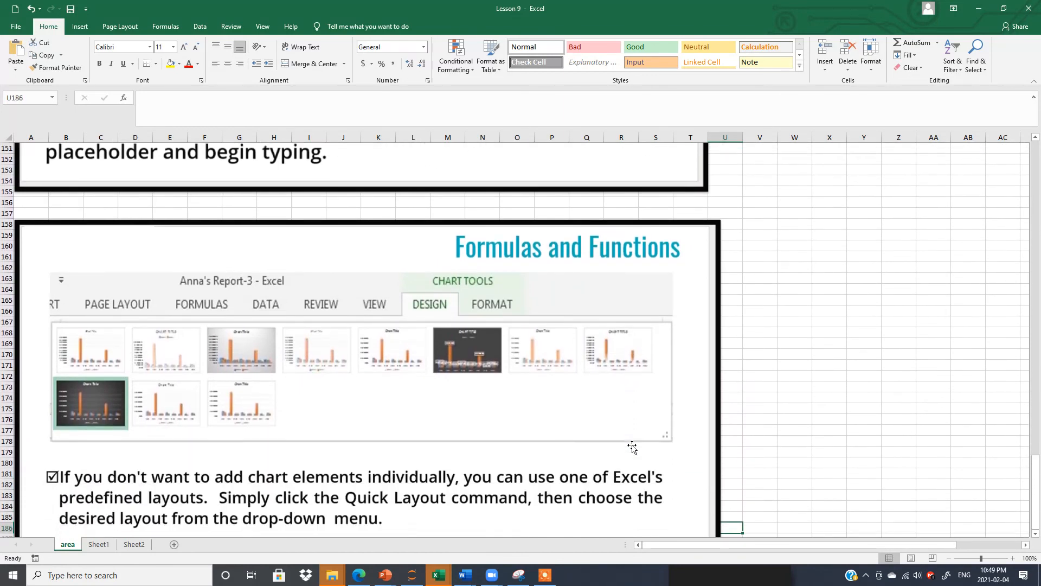
key("Down")
key("Down")
key("Down")
key("Down")
key("Down")
key("Down")
key("Down")
key("Down")
key("Down")
key("Down")
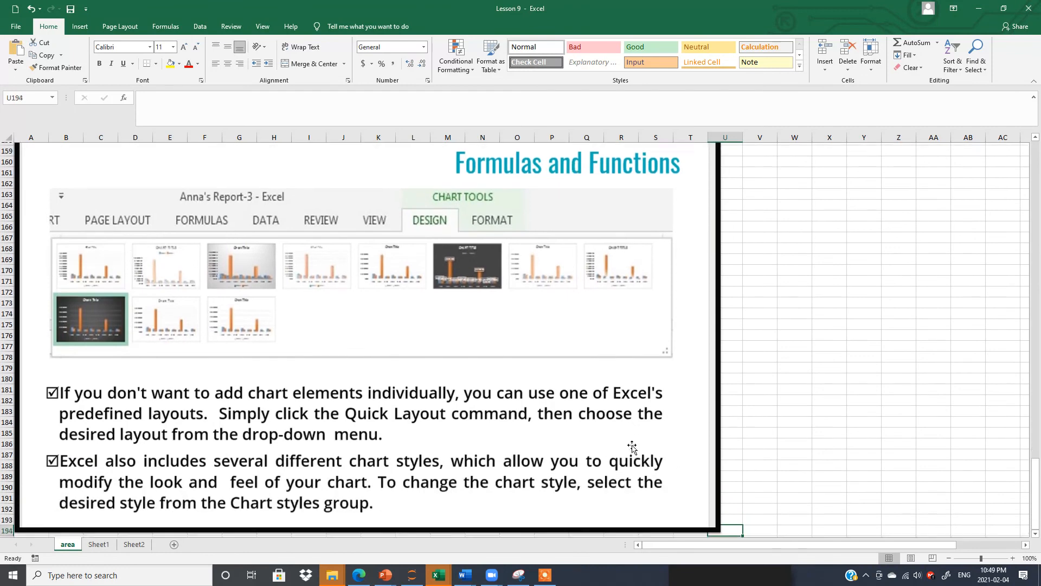
key("Down")
key("Down")
key("Down")
key("Down")
key("Down")
key("Down")
key("Down")
key("Down")
key("Down")
key("Down")
key("Down")
key("Down")
key("Down")
key("Down")
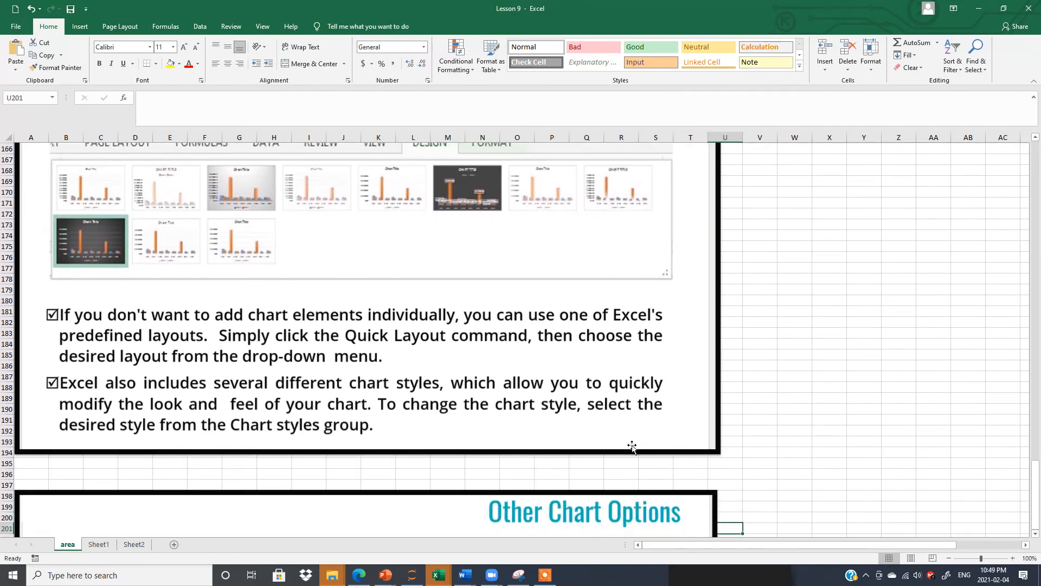
Study the Other Chart Options notes on switching a chart's row and column data.
key("Down")
key("Down")
key("Down")
key("Down")
key("Down")
key("Down")
key("Down")
key("Down")
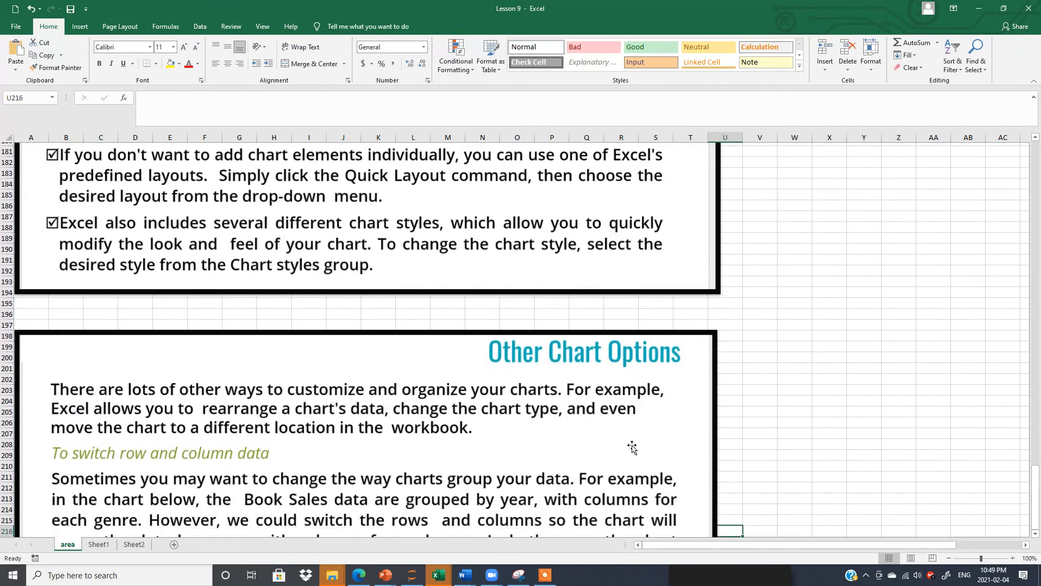
key("Down")
key("Down")
key("Down")
key("Down")
key("Down")
key("Down")
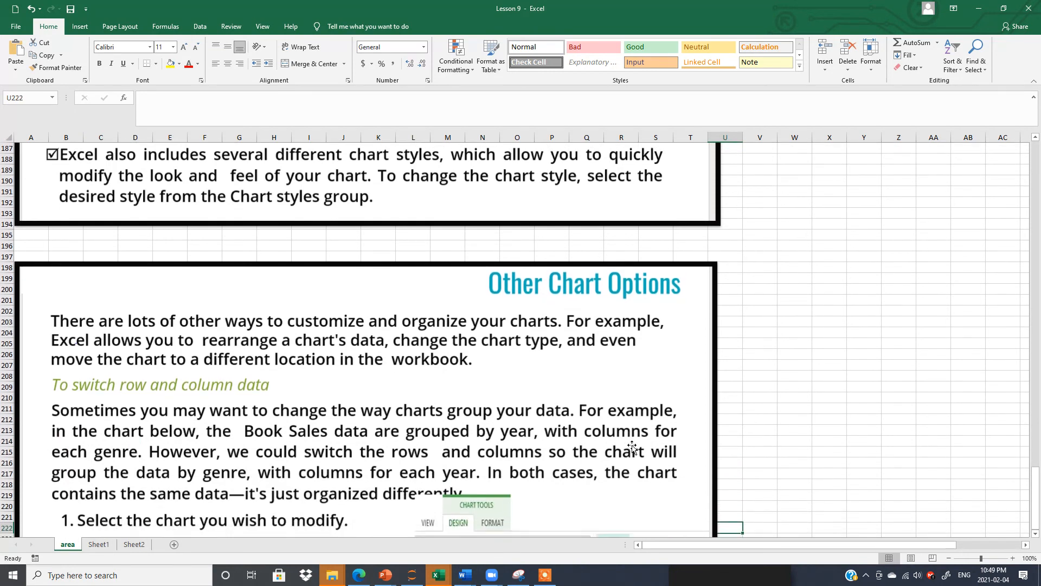
key("Down")
key("Down")
key("Down")
key("Down")
key("Down")
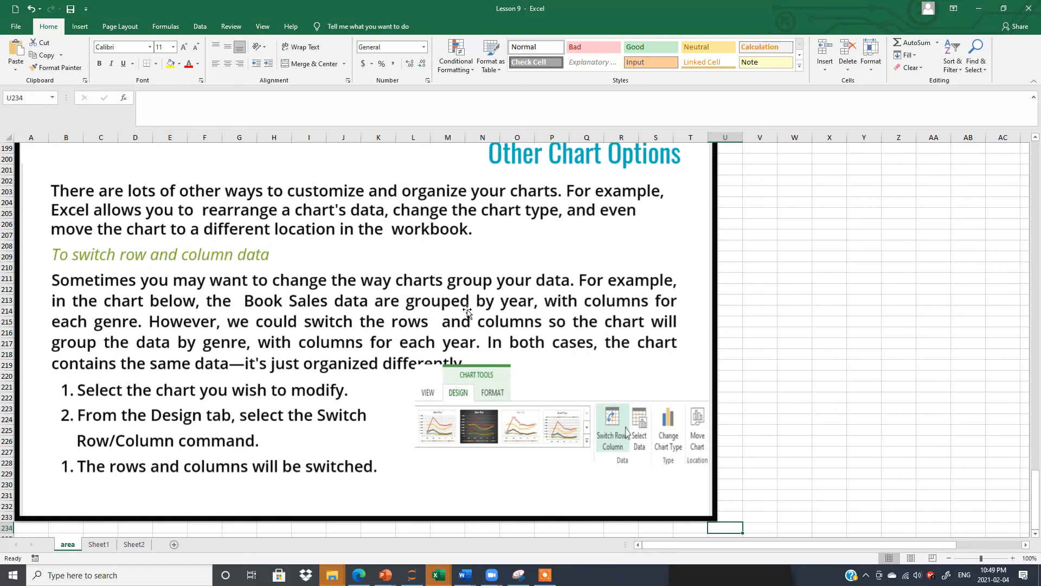
key("Down")
key("Down")
key("Down")
key("Down")
key("Down")
key("Down")
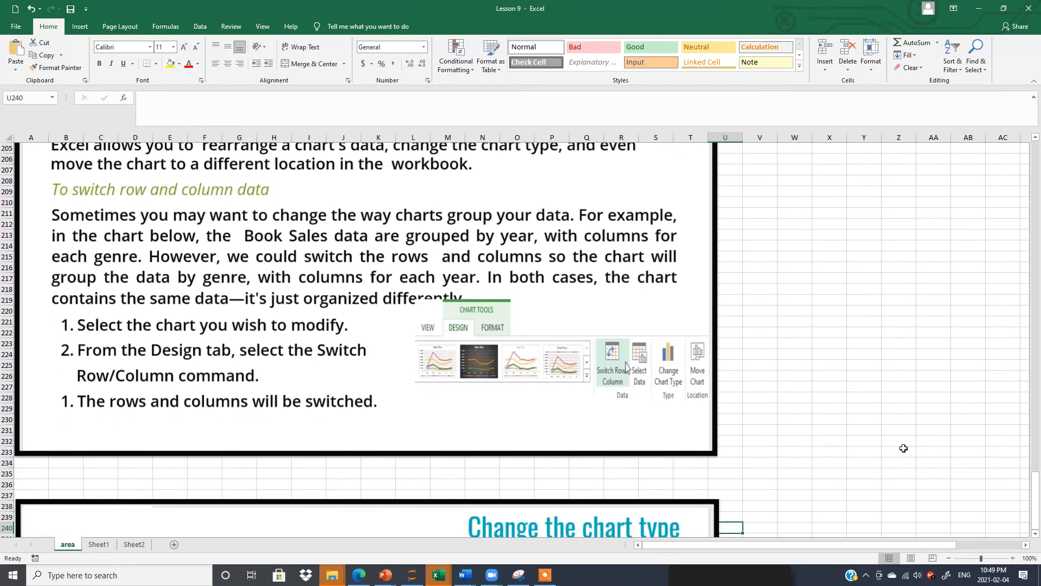
Read the introduction to the Change the chart type notes on switching from a Column chart to a Line chart.
key("Down")
key("Down")
key("Down")
key("Down")
key("Down")
key("Down")
key("Down")
key("Down")
key("Down")
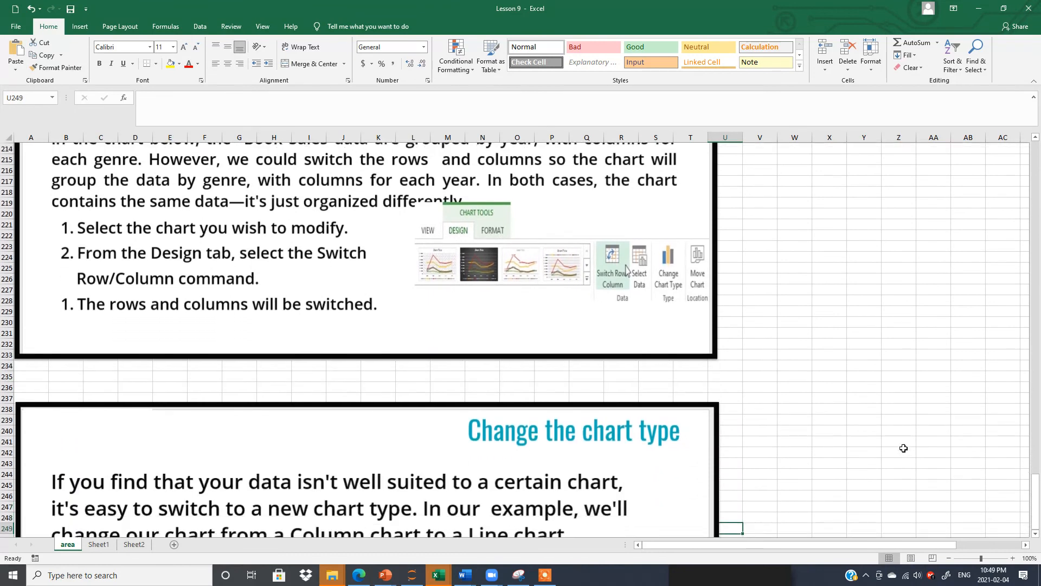
key("Down")
key("Down")
key("Down")
key("Down")
key("Down")
key("Down")
key("Down")
key("Down")
key("Down")
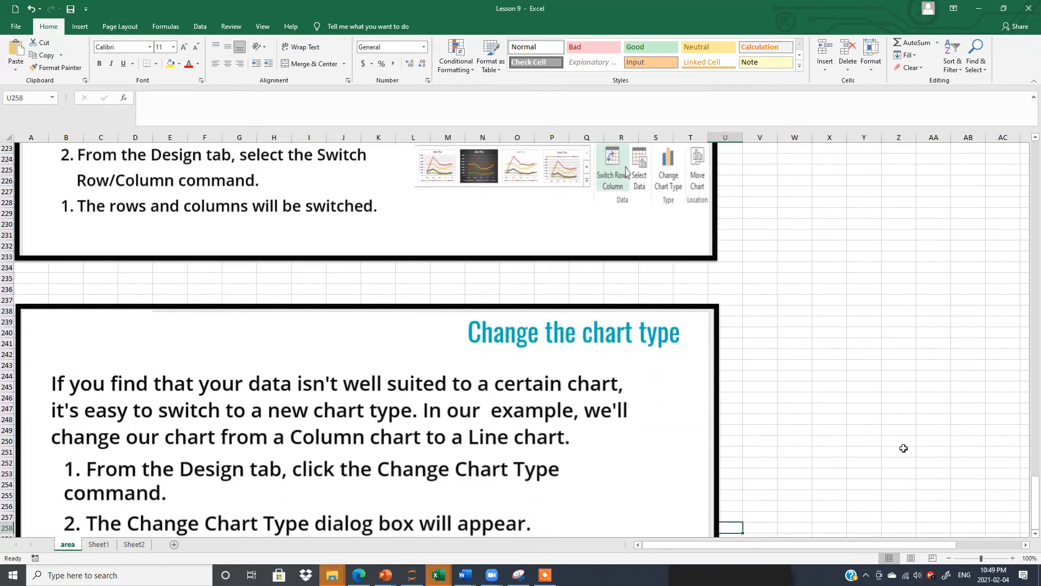
Study the numbered instructions and ribbon illustration for the Change Chart Type command, down to the start of the Challenge section.
key("Down")
key("Down")
key("Down")
key("Down")
key("Down")
key("Down")
key("Down")
key("Down")
key("Down")
key("Down")
key("Down")
key("Down")
key("Down")
key("Down")
key("Down")
key("Down")
key("Down")
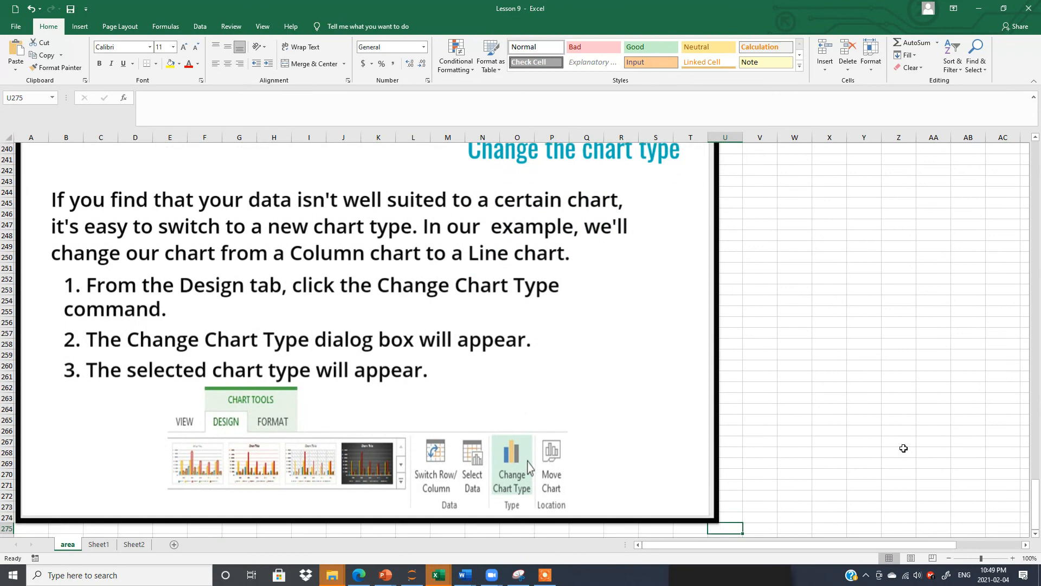
key("Down")
key("Down")
key("Down")
key("Down")
key("Down")
key("Down")
key("Down")
key("Down")
key("Down")
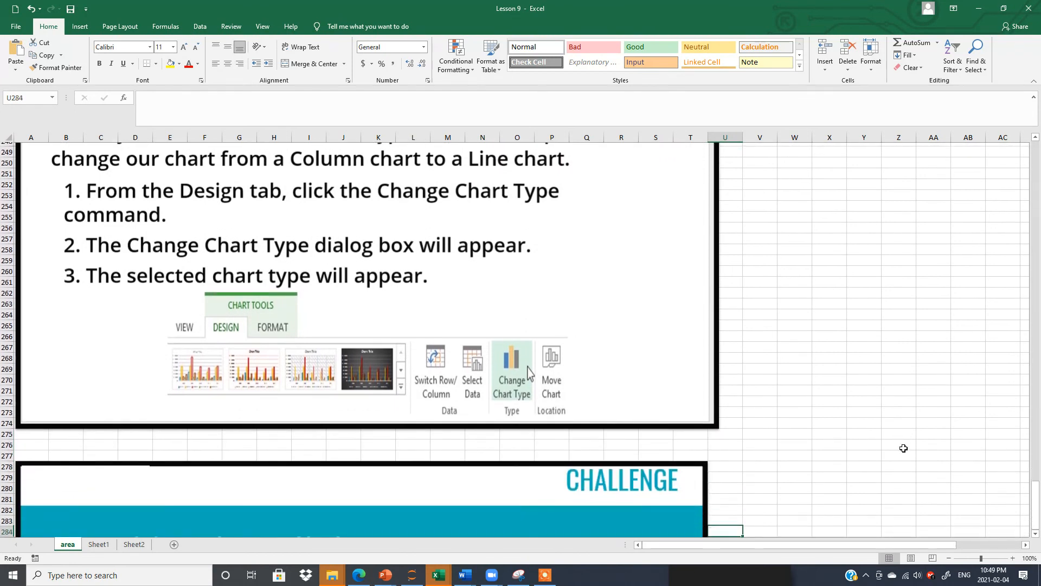
key("Down")
key("Down")
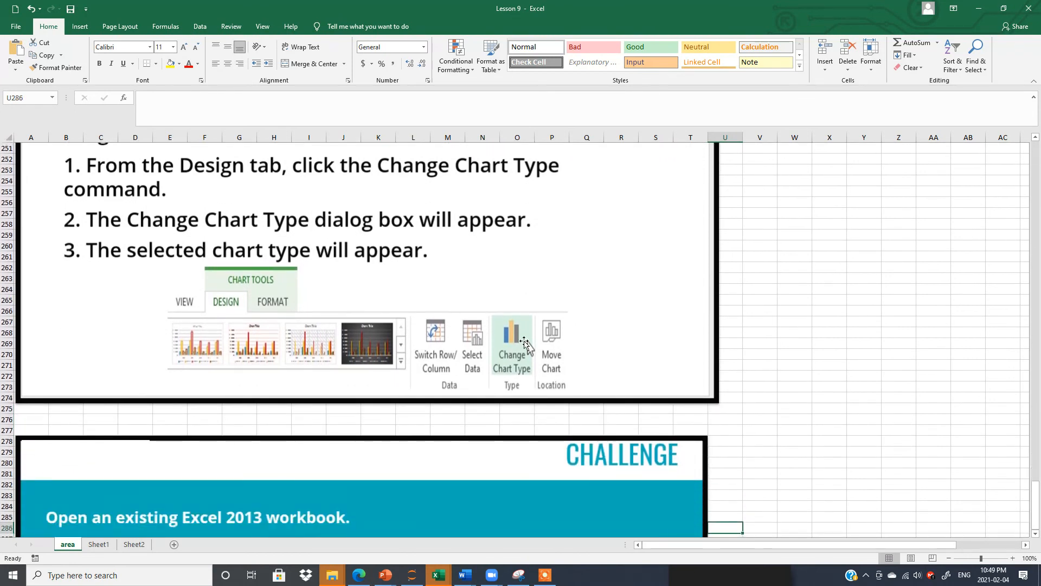